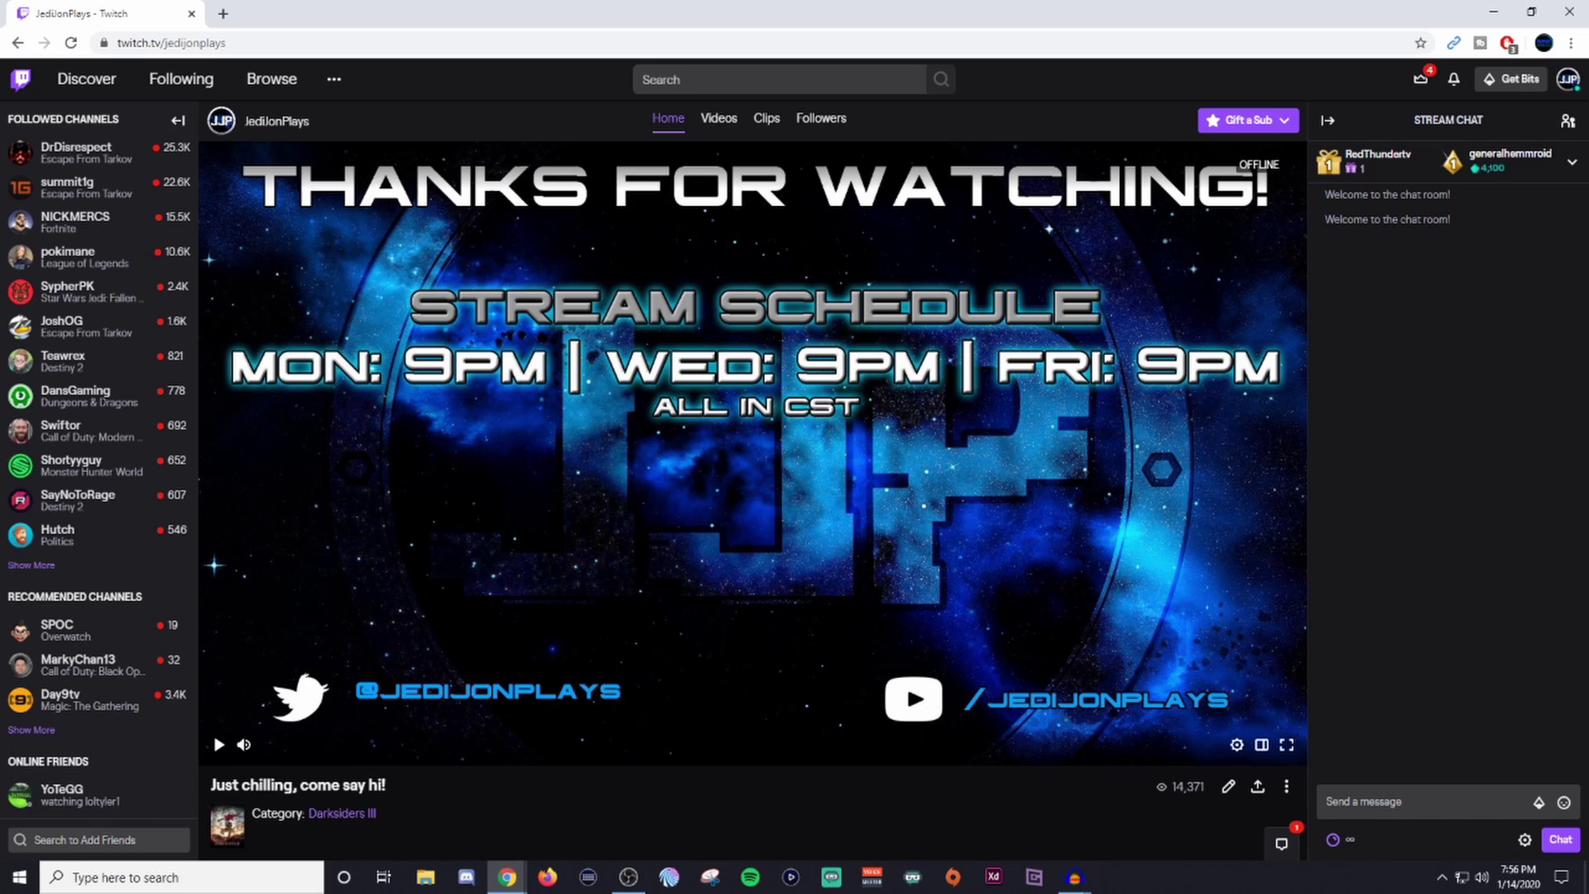
Collapse the followed-channels sidebar to icons and hide the stream chat to widen the offline banner
{"action": "left_click", "coordinate": [1567, 84]}
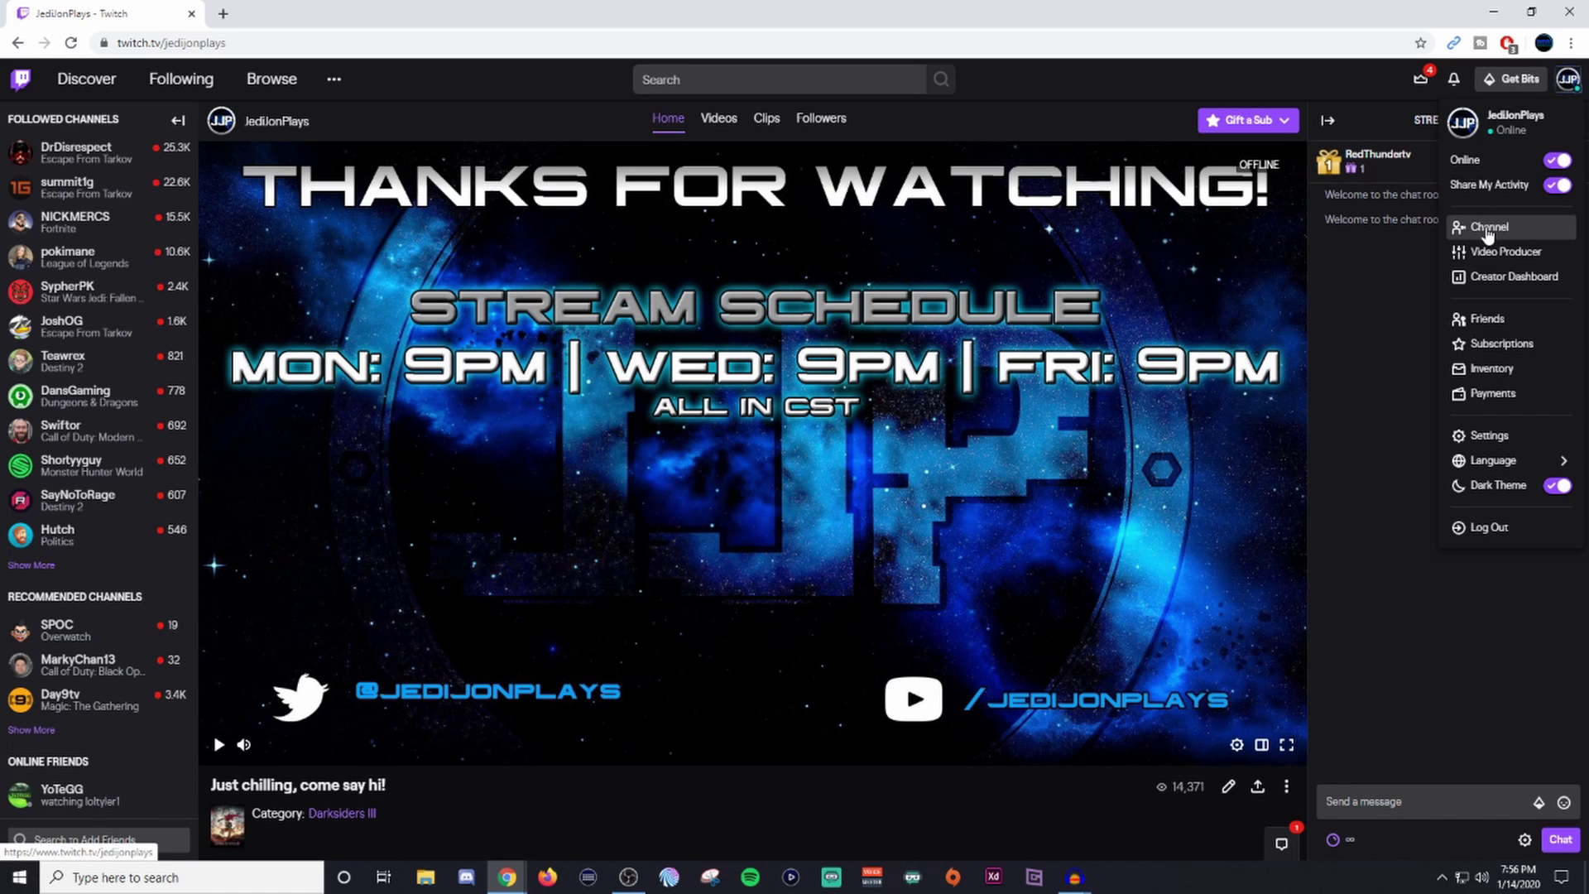
{"action": "left_click", "coordinate": [1037, 79]}
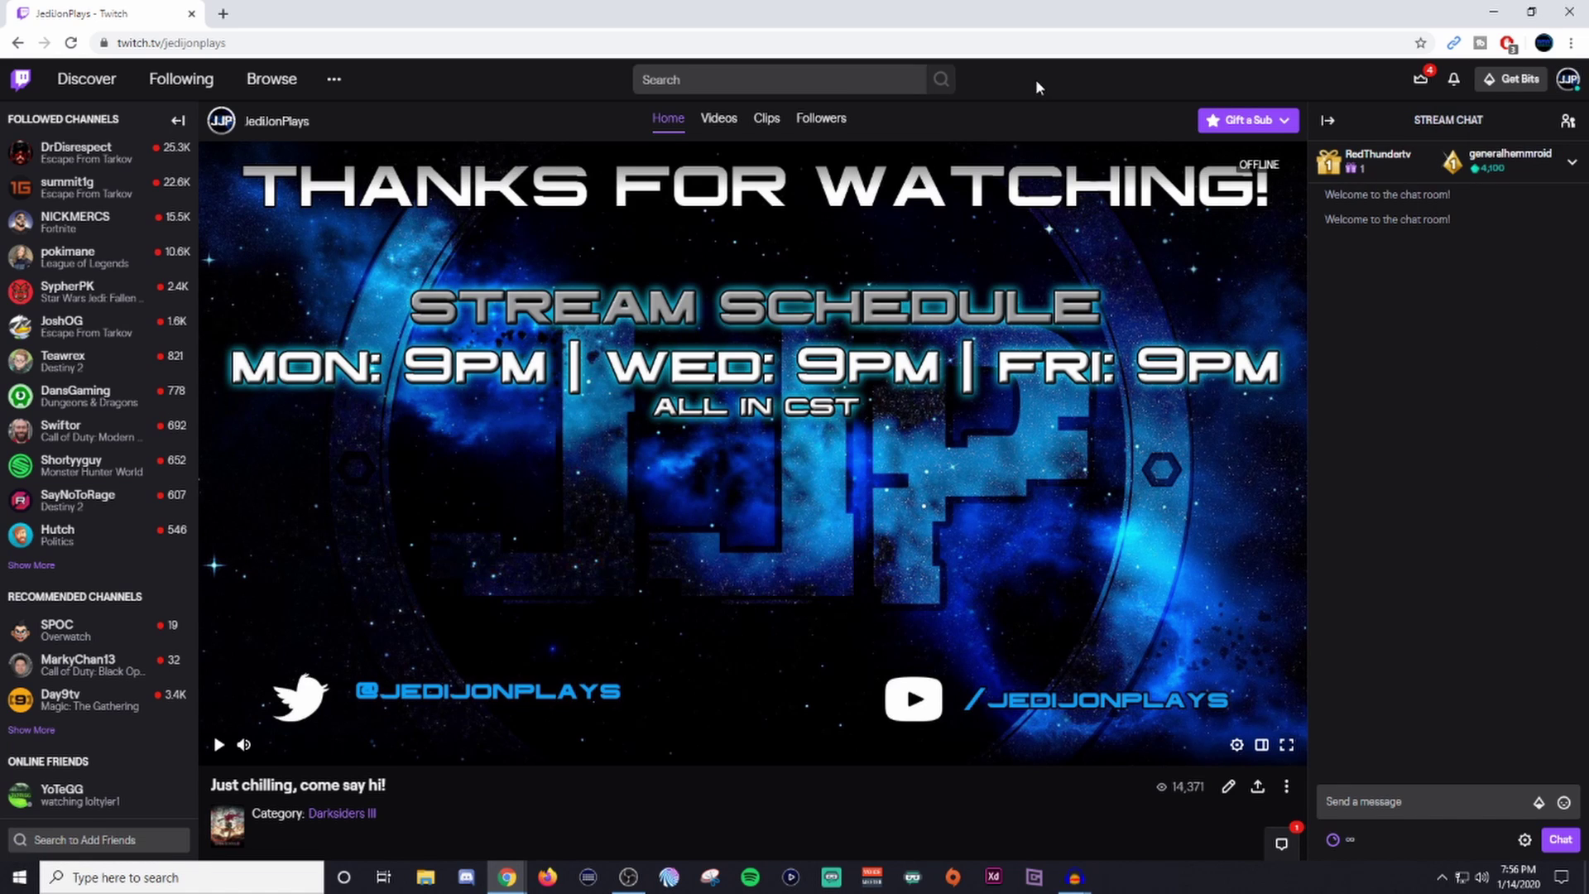
{"action": "left_click", "coordinate": [178, 125]}
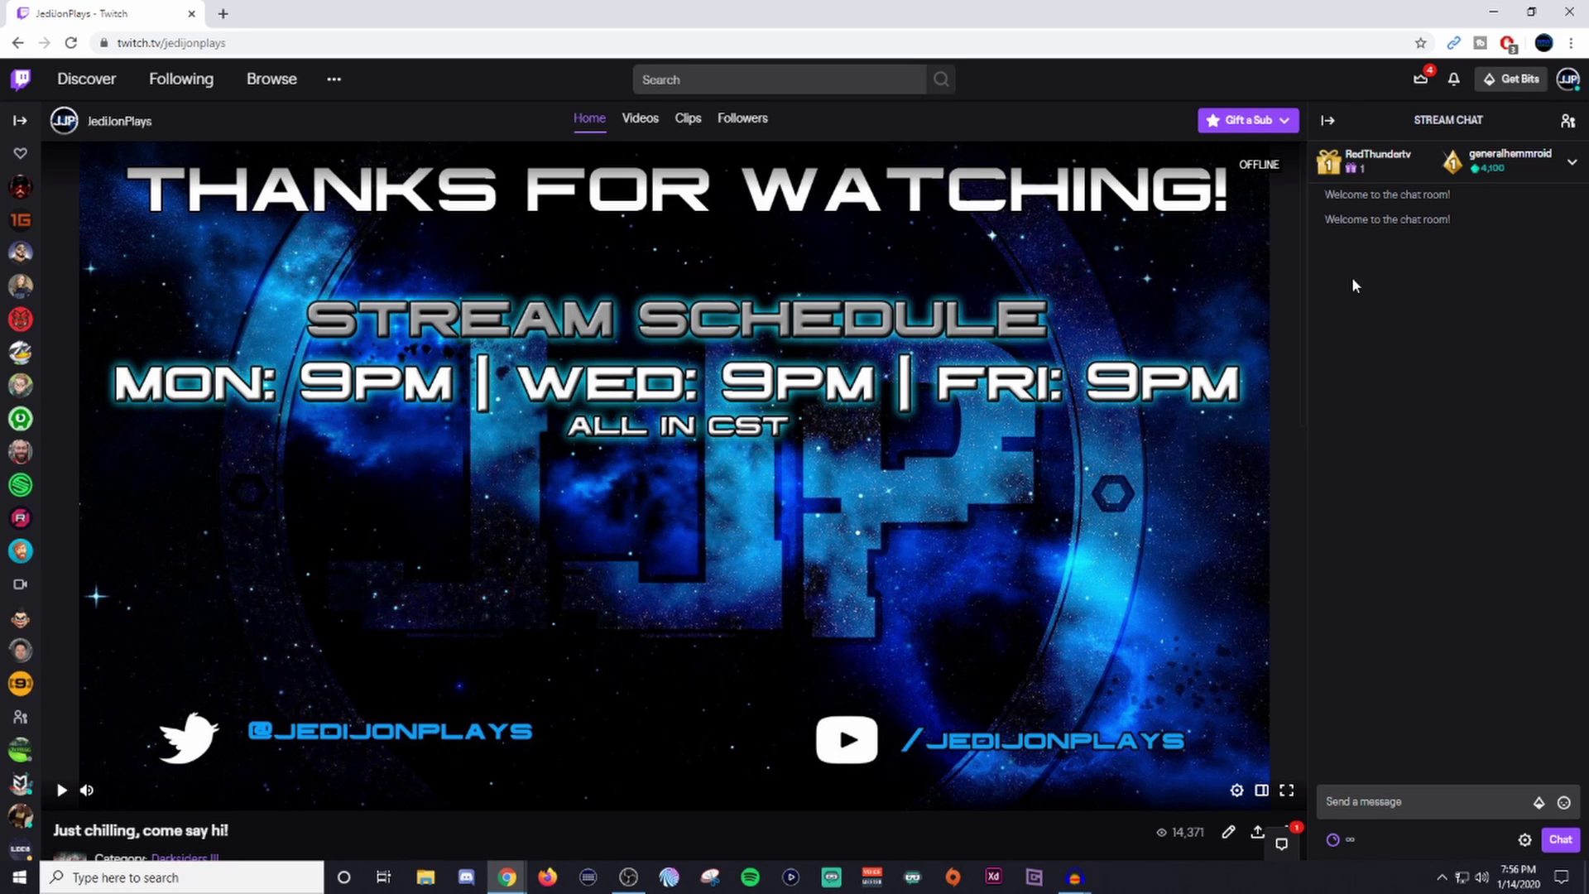
{"action": "left_click", "coordinate": [1328, 120]}
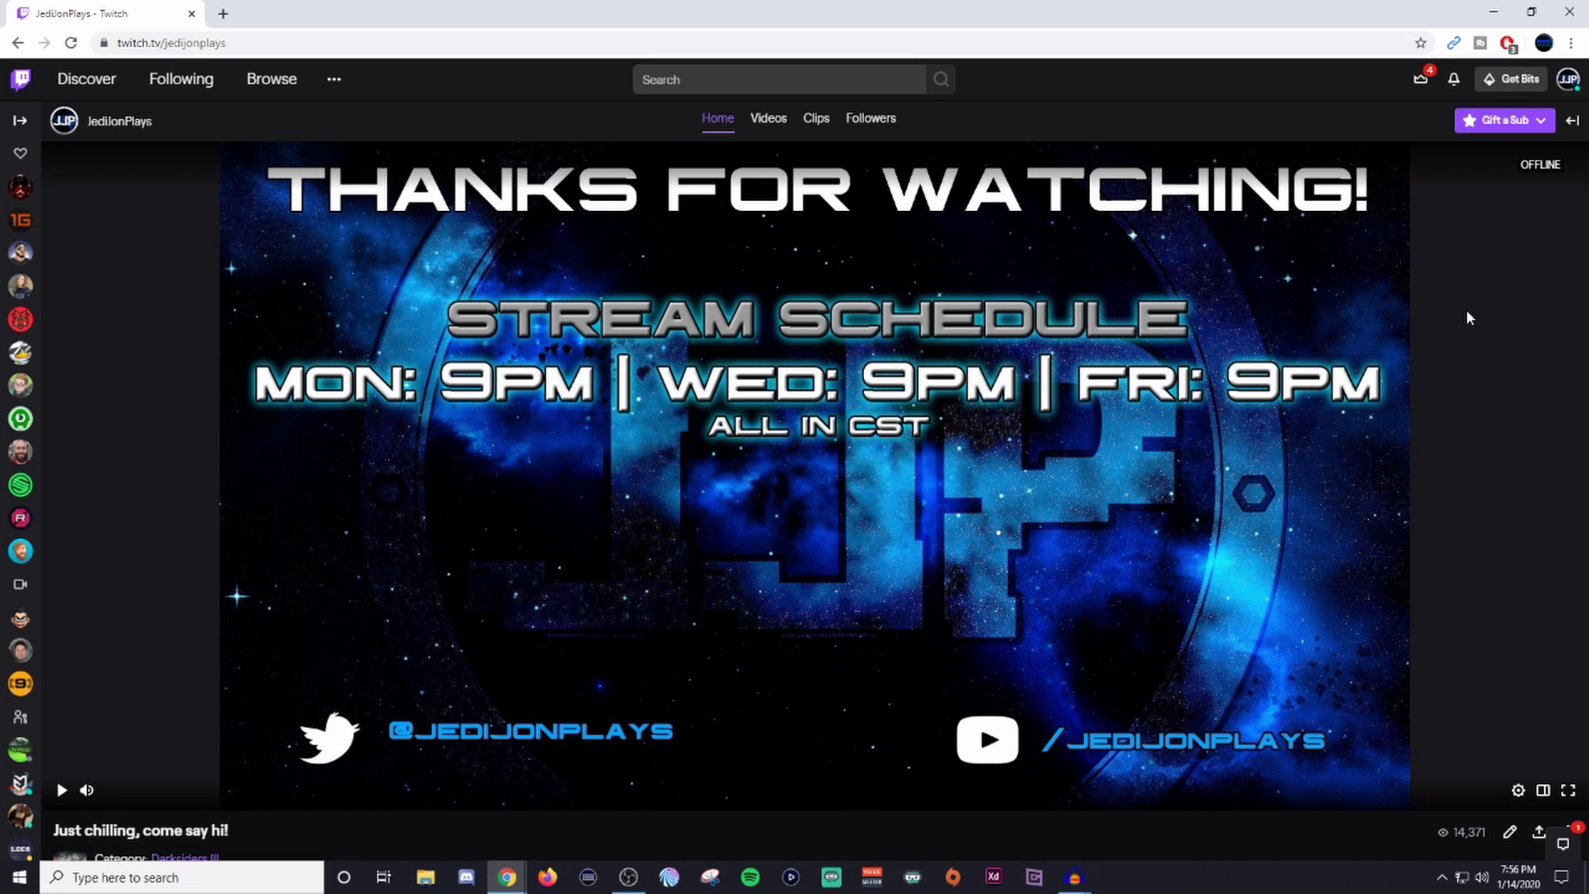
{"action": "scroll", "coordinate": [1467, 310], "scroll_direction": "down", "scroll_amount": 8}
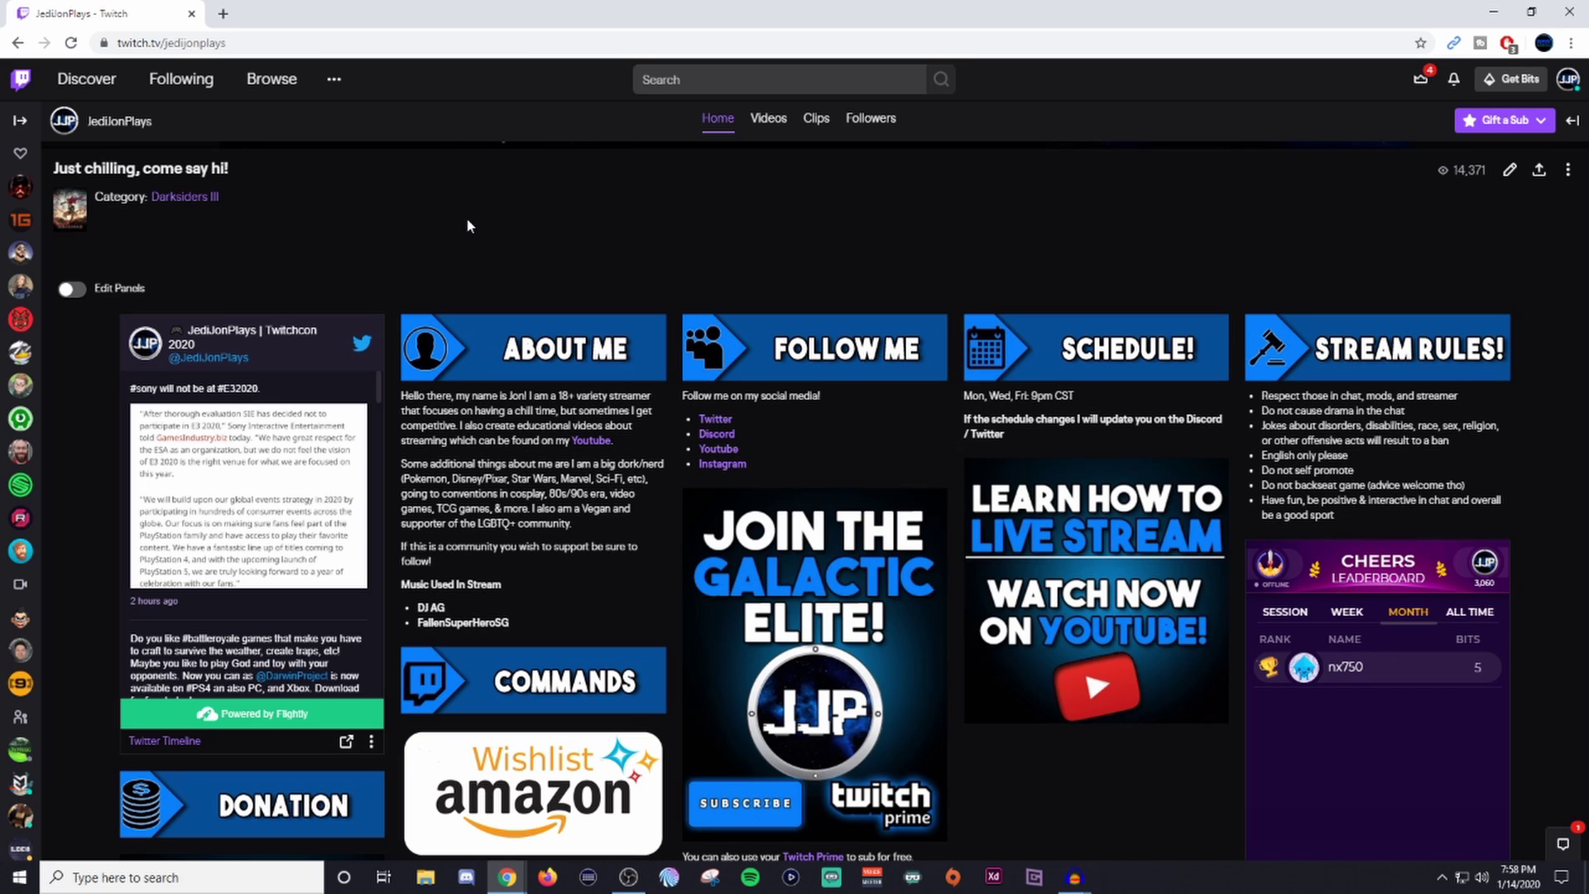
{"action": "scroll", "coordinate": [573, 291], "scroll_direction": "down", "scroll_amount": 3}
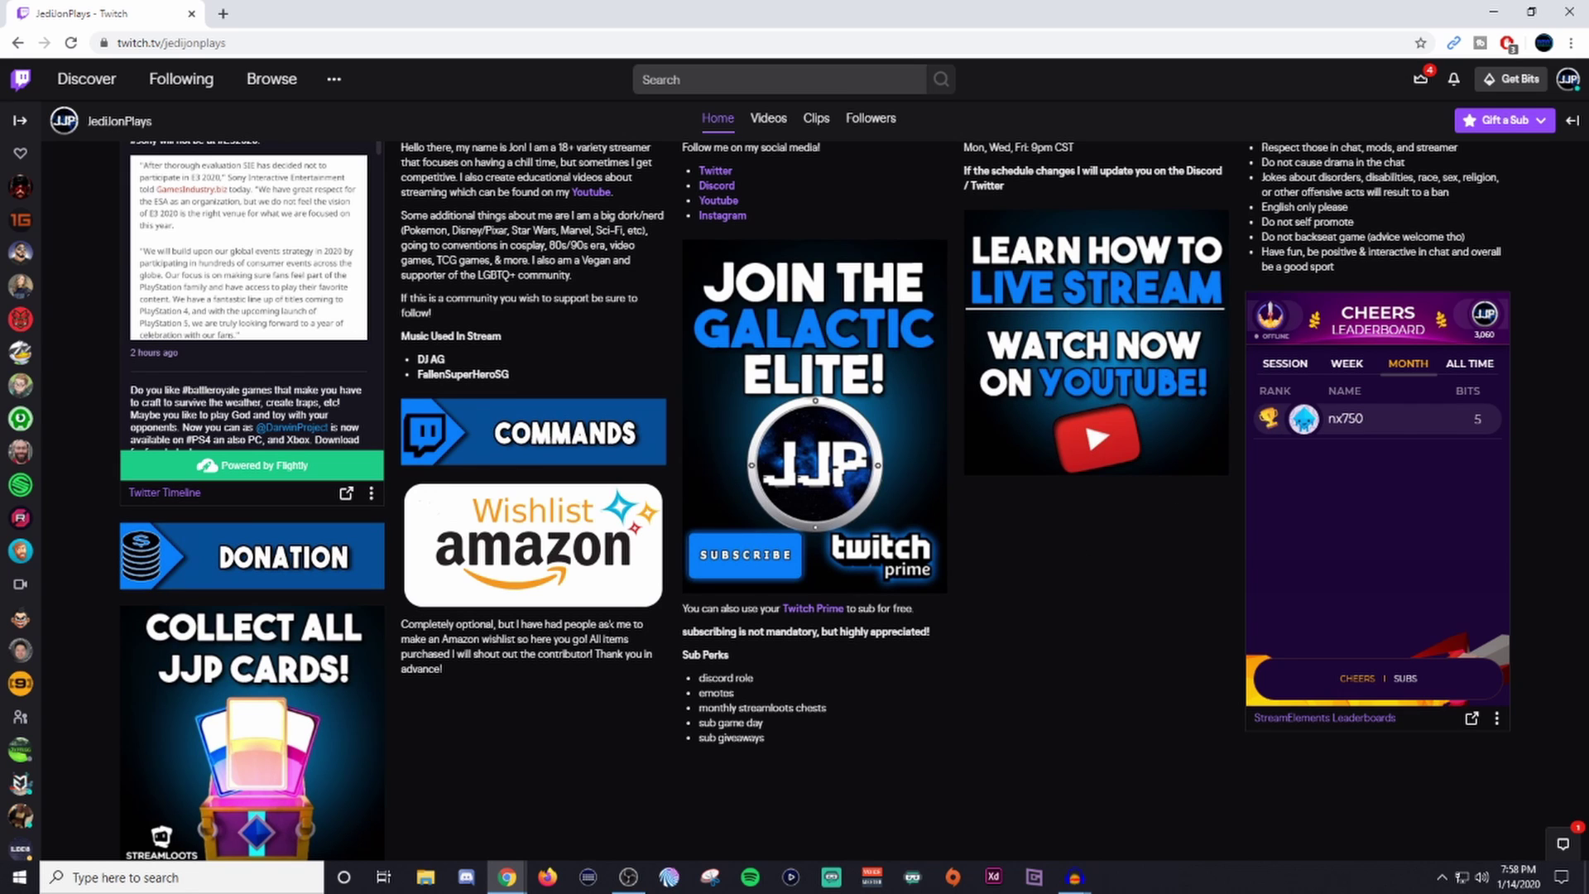
{"action": "scroll", "coordinate": [555, 669], "scroll_direction": "up", "scroll_amount": 4}
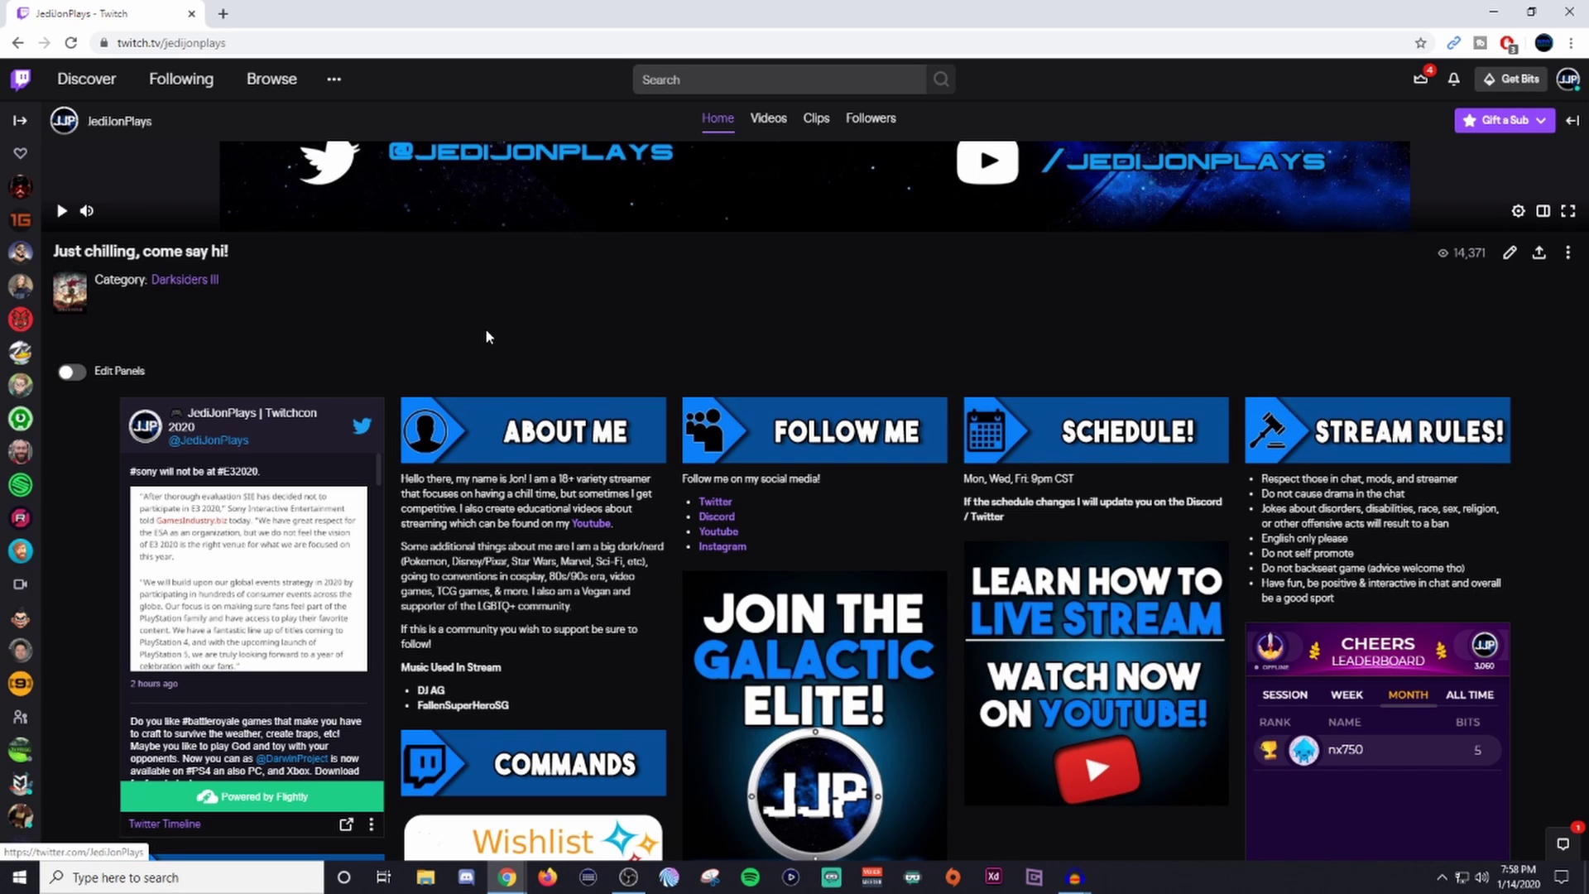
Turn on Edit Panels and add a blank text or image panel after the Amazon wishlist panel
{"action": "left_click", "coordinate": [72, 372]}
{"action": "scroll", "coordinate": [785, 629], "scroll_direction": "down", "scroll_amount": 4}
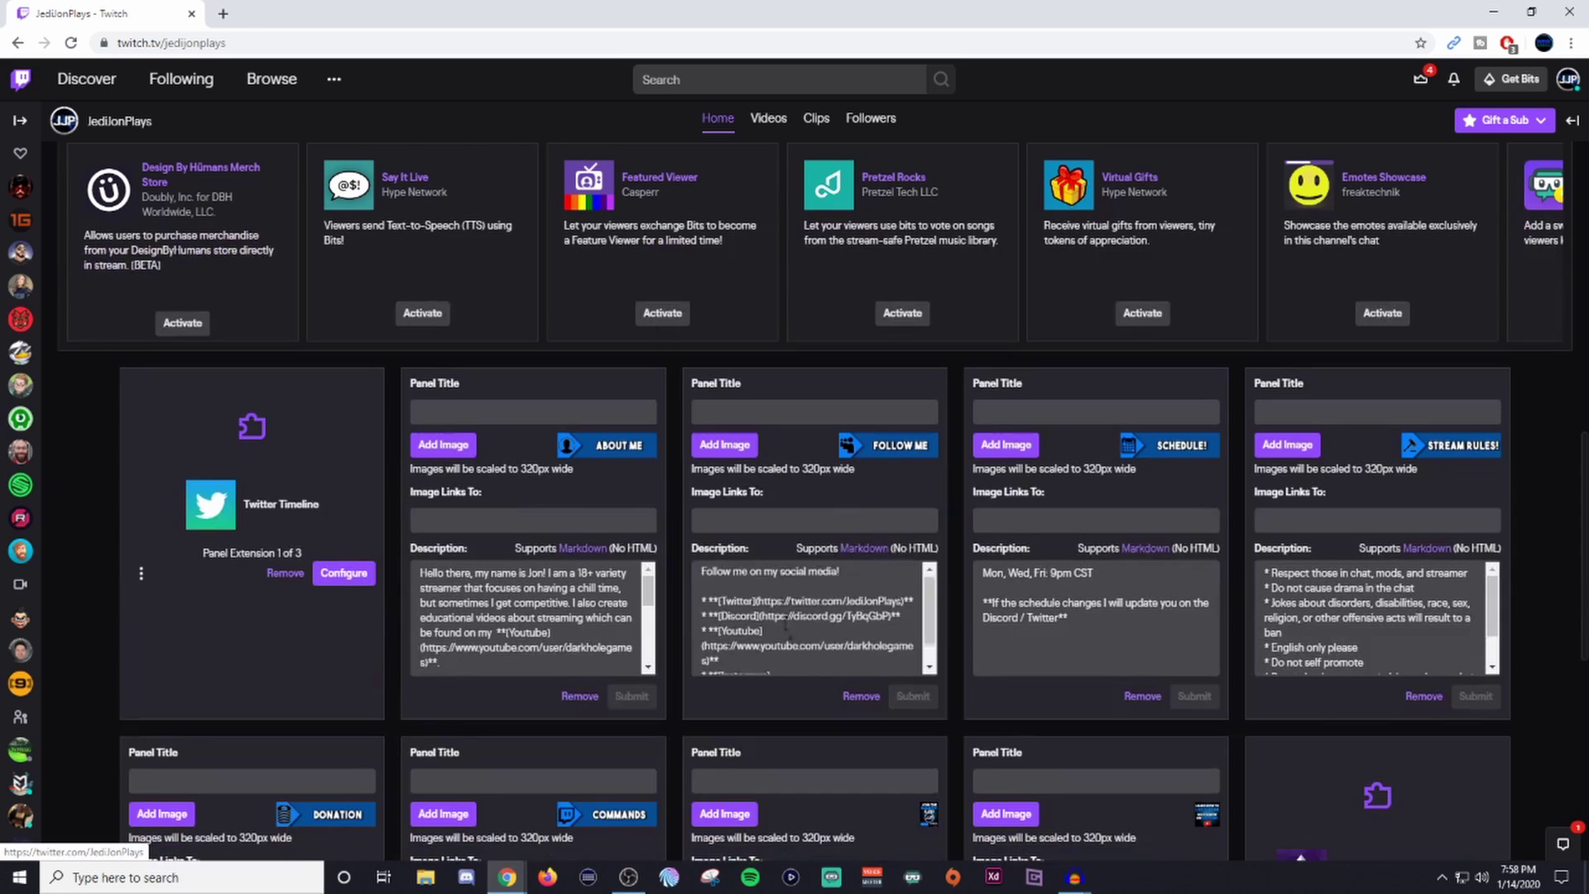
{"action": "scroll", "coordinate": [1004, 716], "scroll_direction": "down", "scroll_amount": 8}
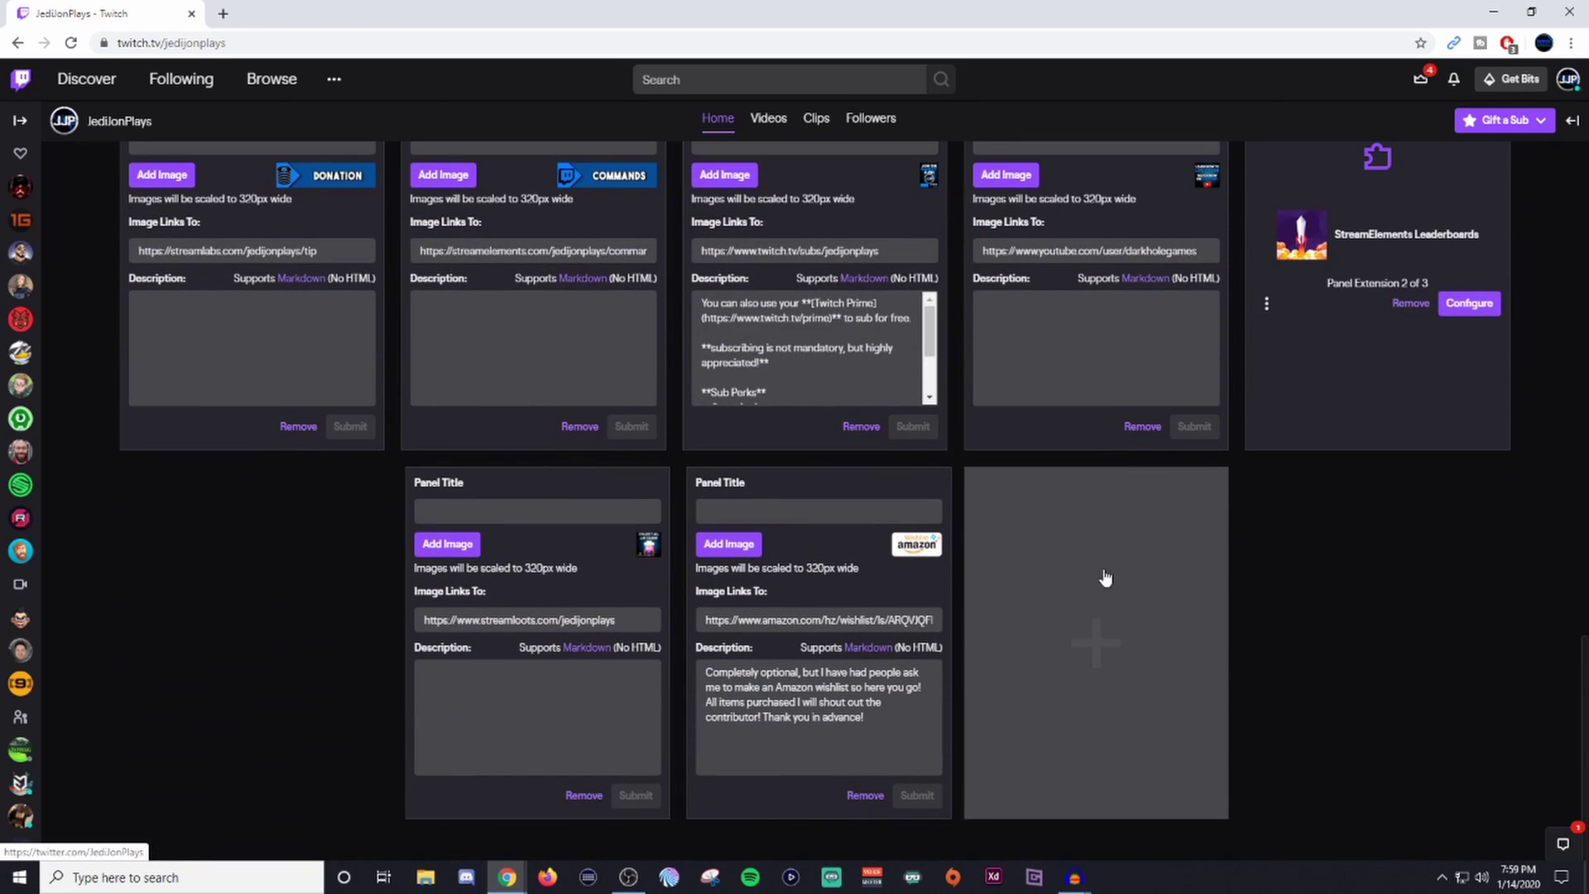
{"action": "left_click", "coordinate": [1093, 677]}
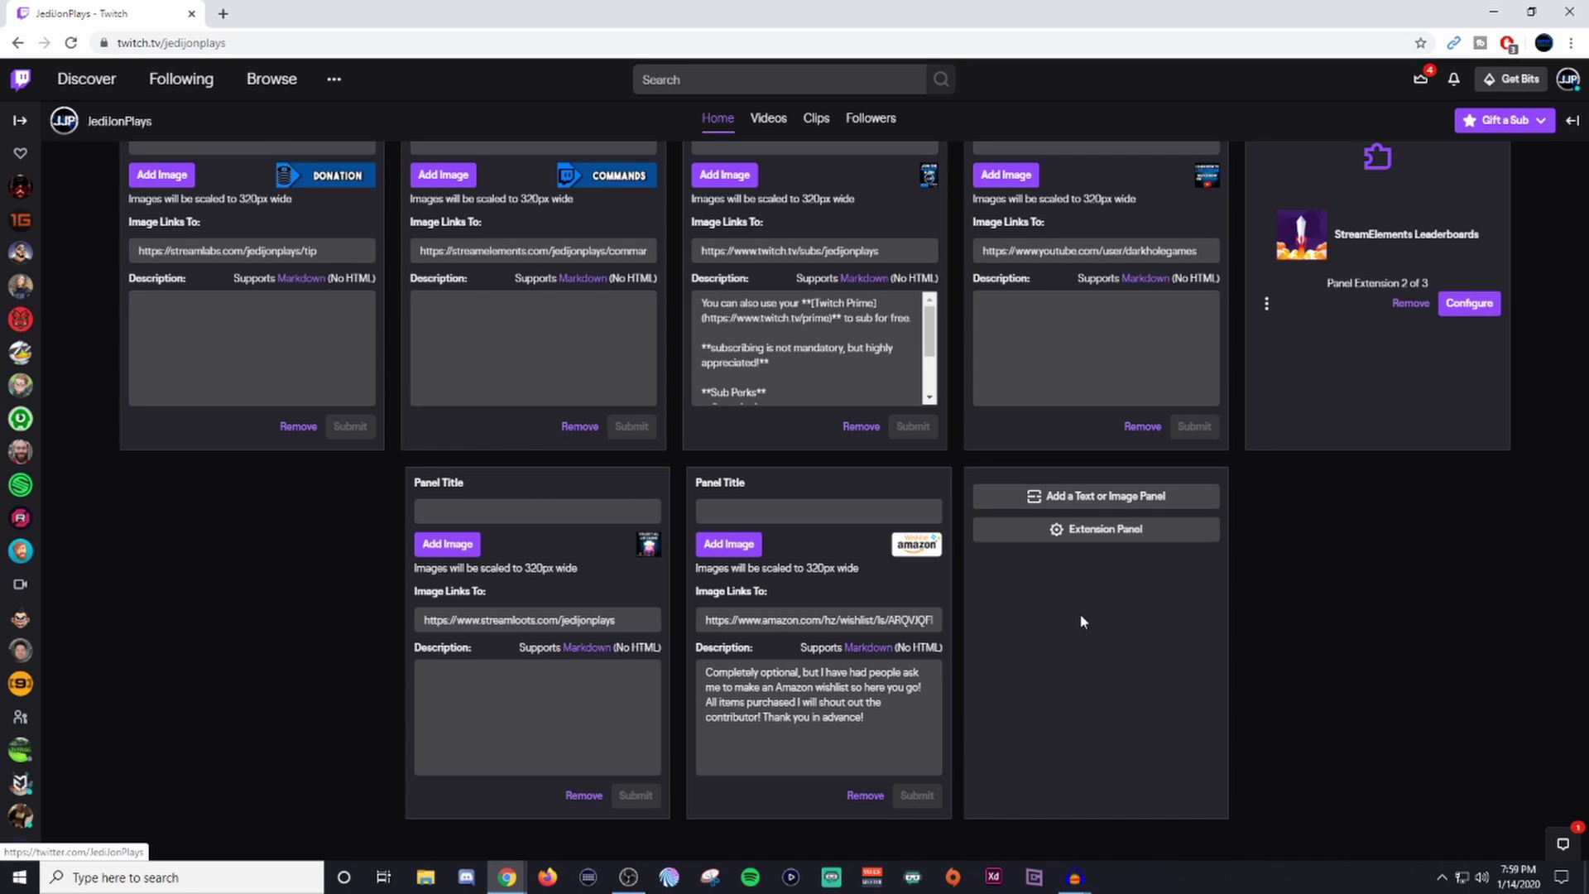
{"action": "scroll", "coordinate": [1080, 621], "scroll_direction": "up", "scroll_amount": 4}
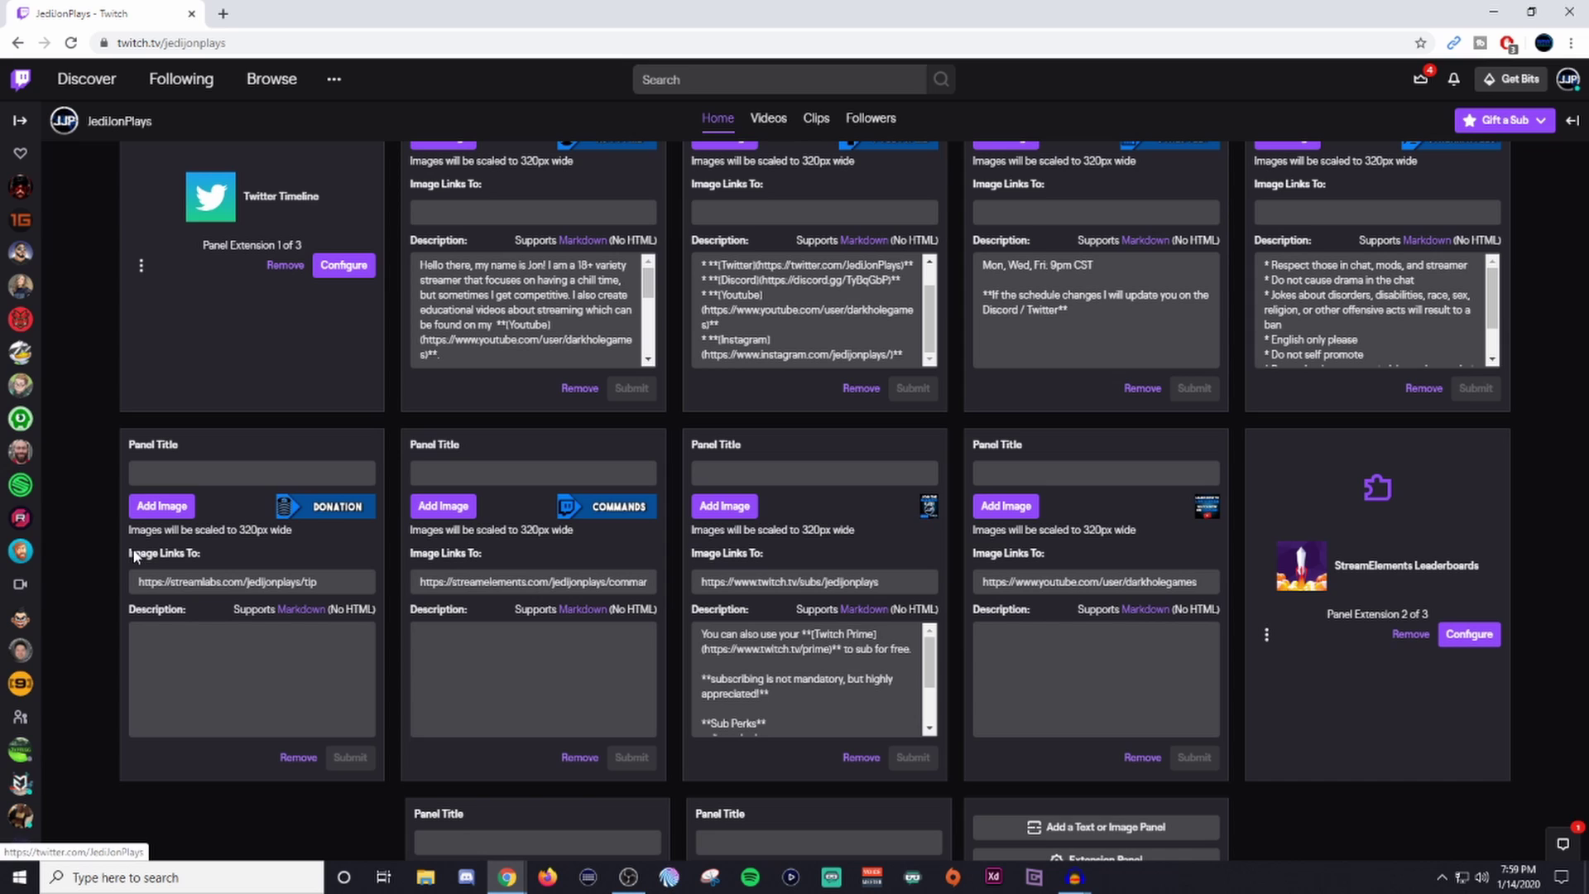
{"action": "scroll", "coordinate": [243, 480], "scroll_direction": "up", "scroll_amount": 2}
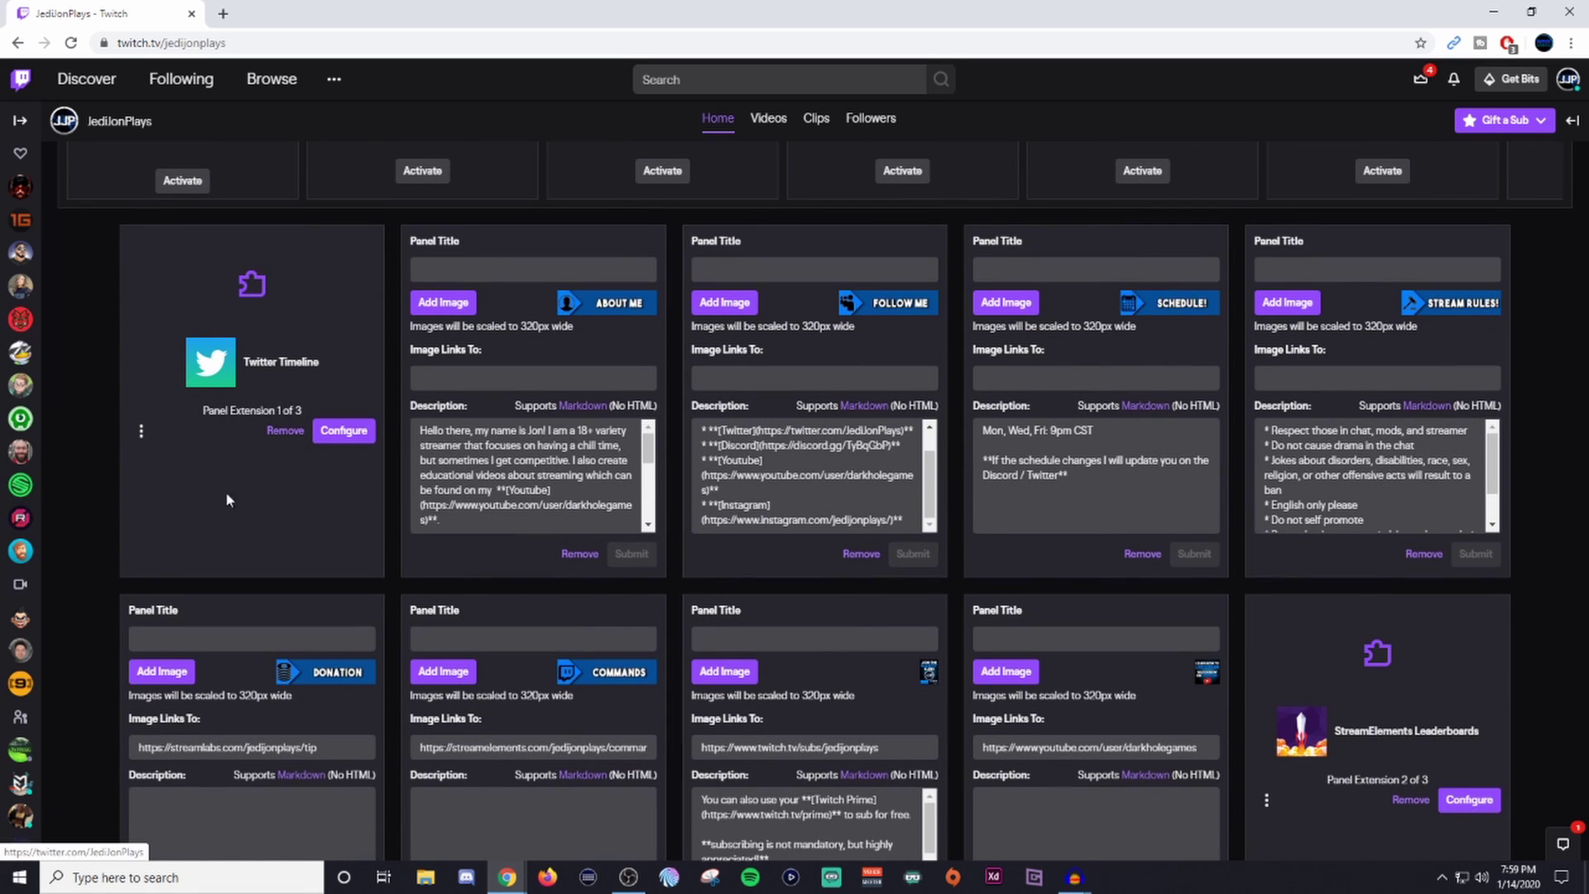
{"action": "scroll", "coordinate": [231, 500], "scroll_direction": "down", "scroll_amount": 3}
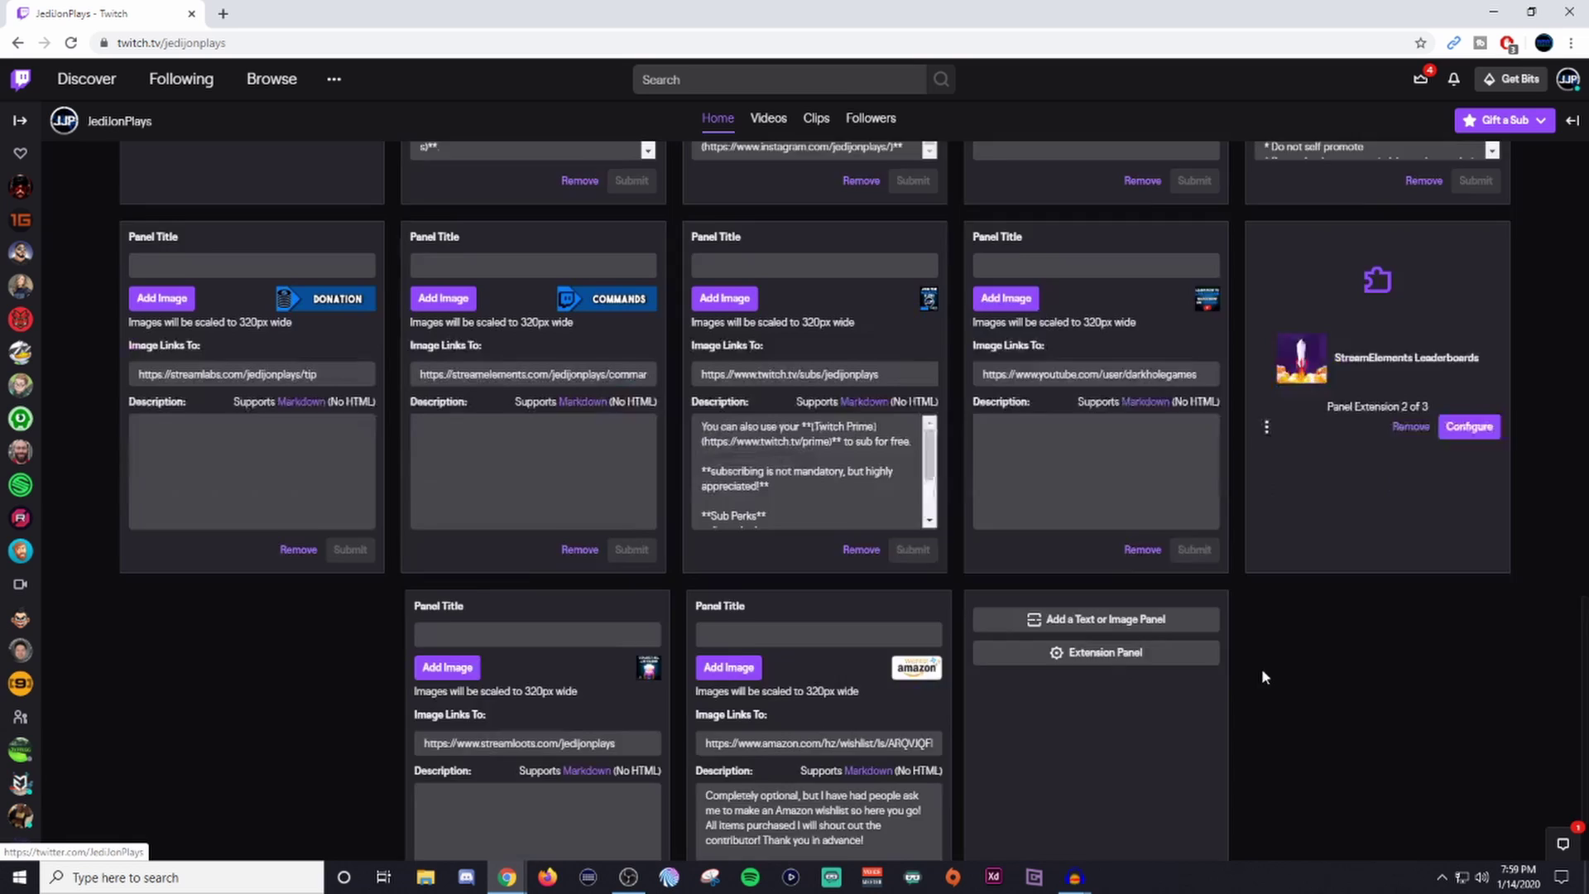
{"action": "scroll", "coordinate": [1261, 668], "scroll_direction": "down", "scroll_amount": 3}
{"action": "left_click", "coordinate": [1087, 496]}
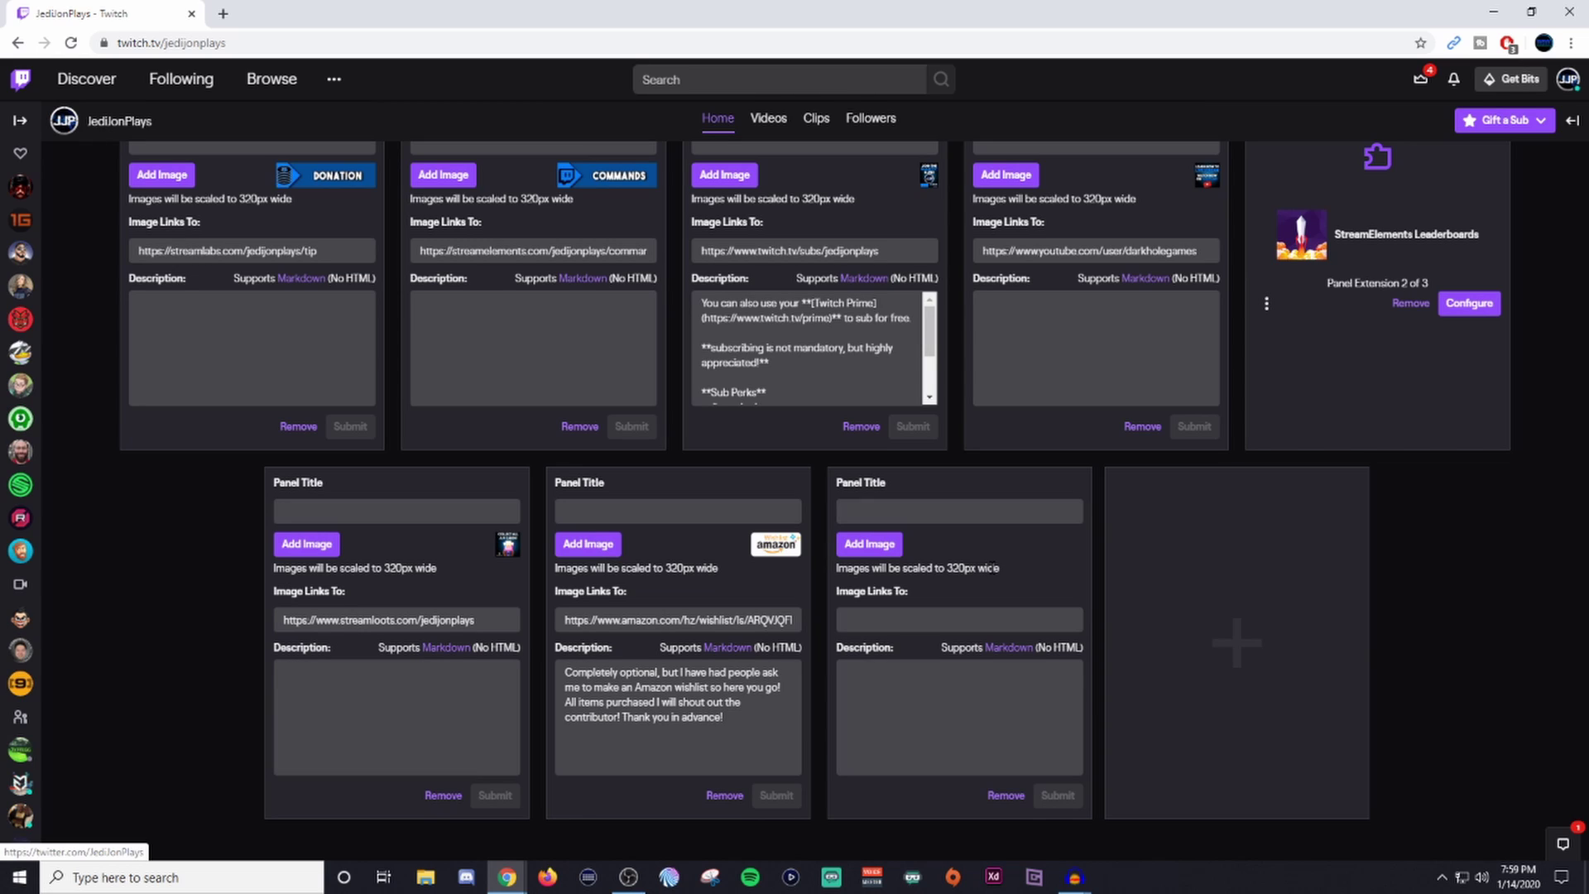
Title the new panel 'Title' and attach the cropped ABOUT ME image
{"action": "left_click", "coordinate": [971, 507]}
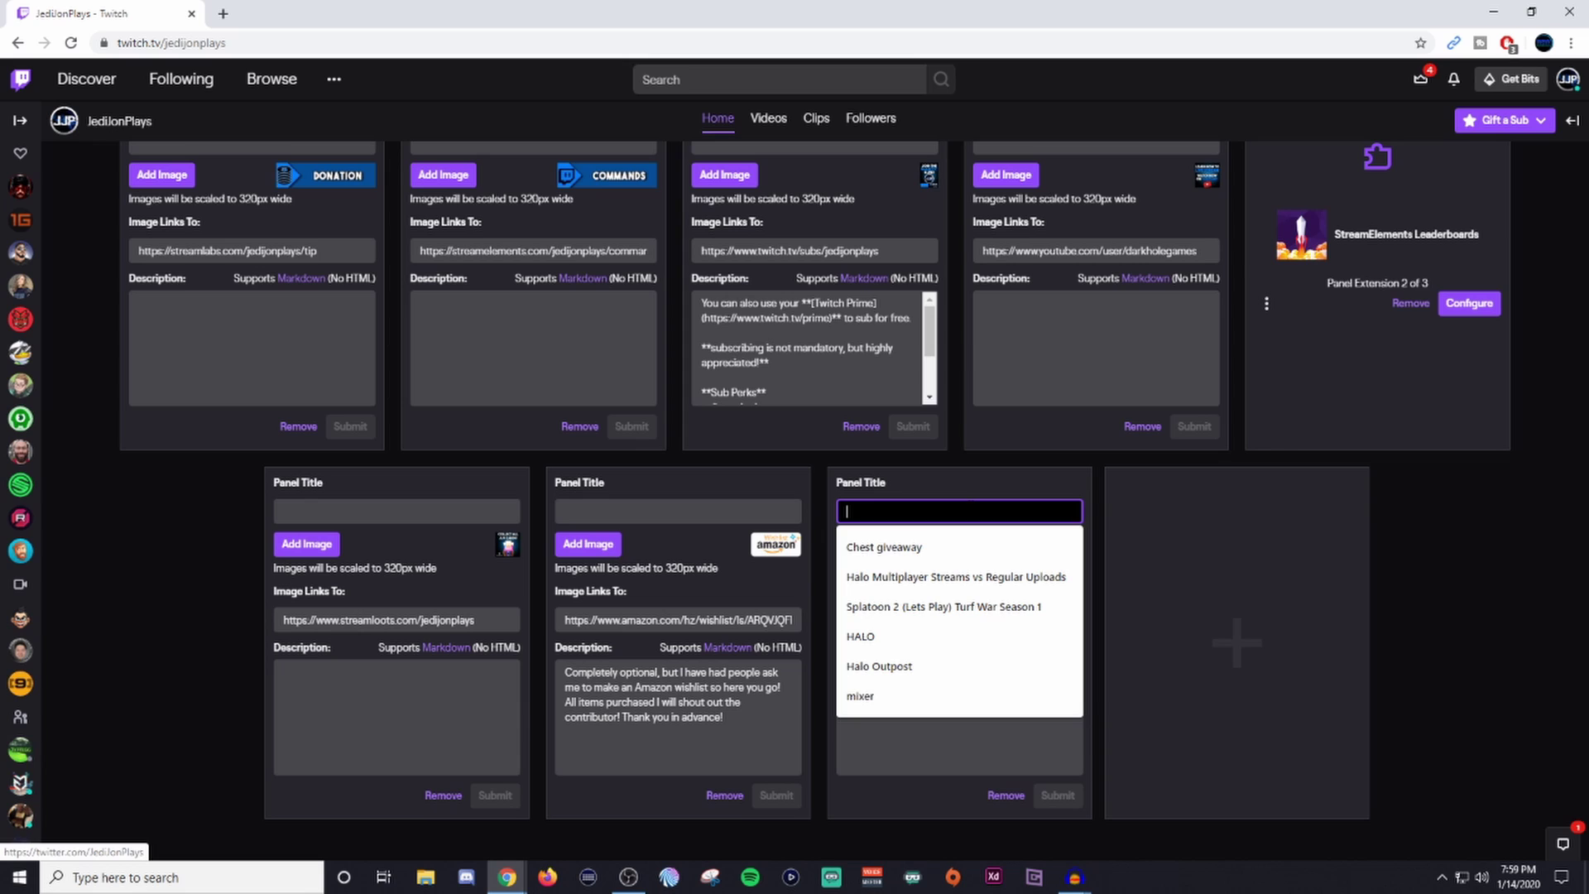
{"action": "type", "text": "Title"}
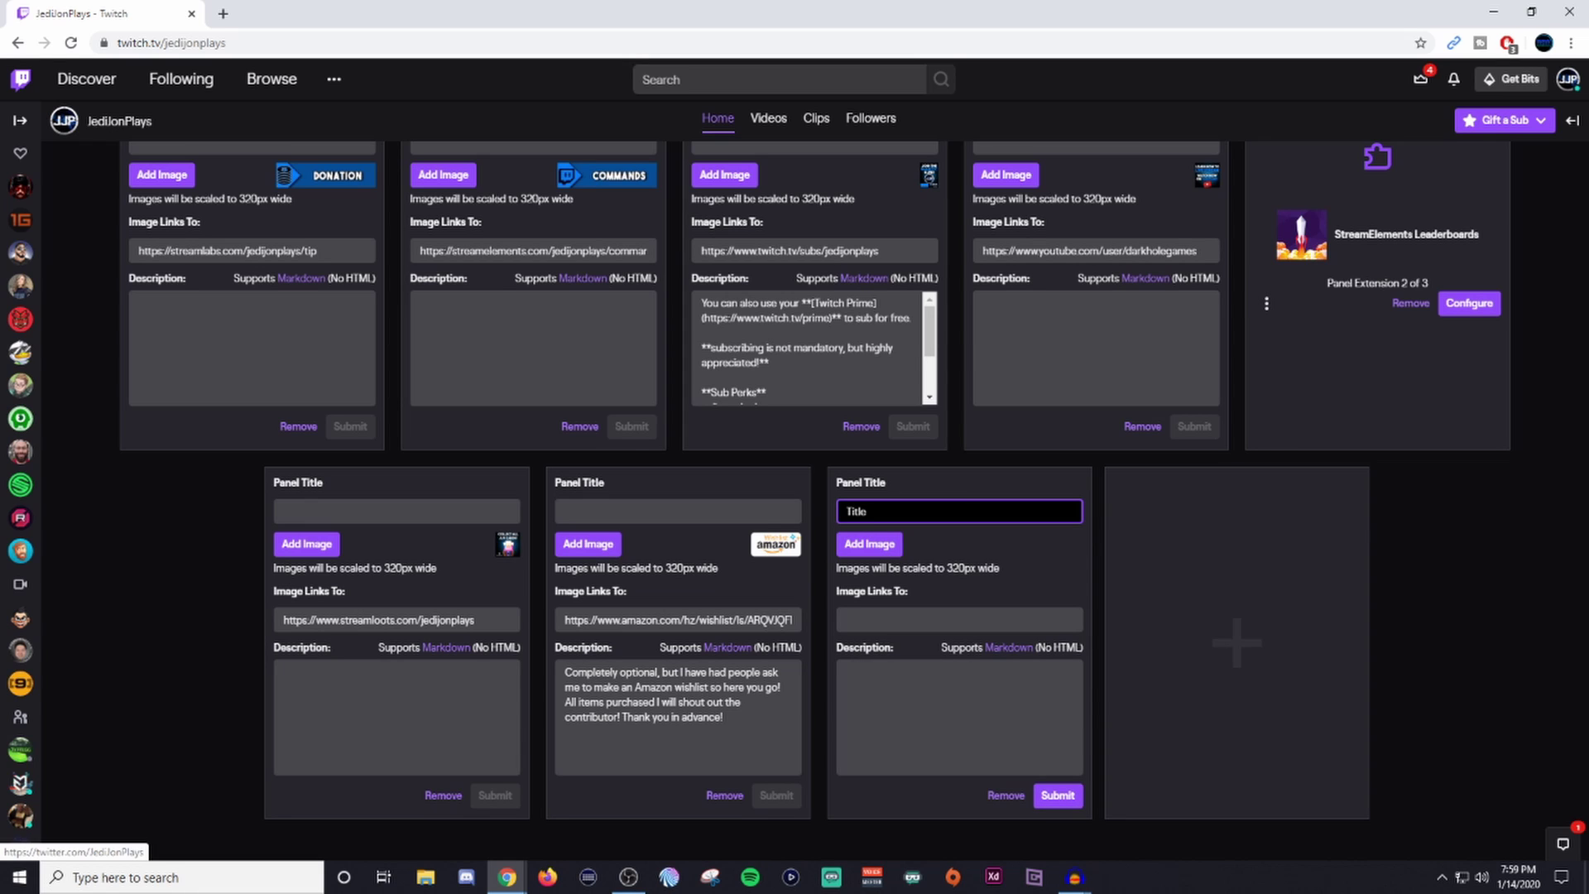
{"action": "left_click", "coordinate": [868, 544]}
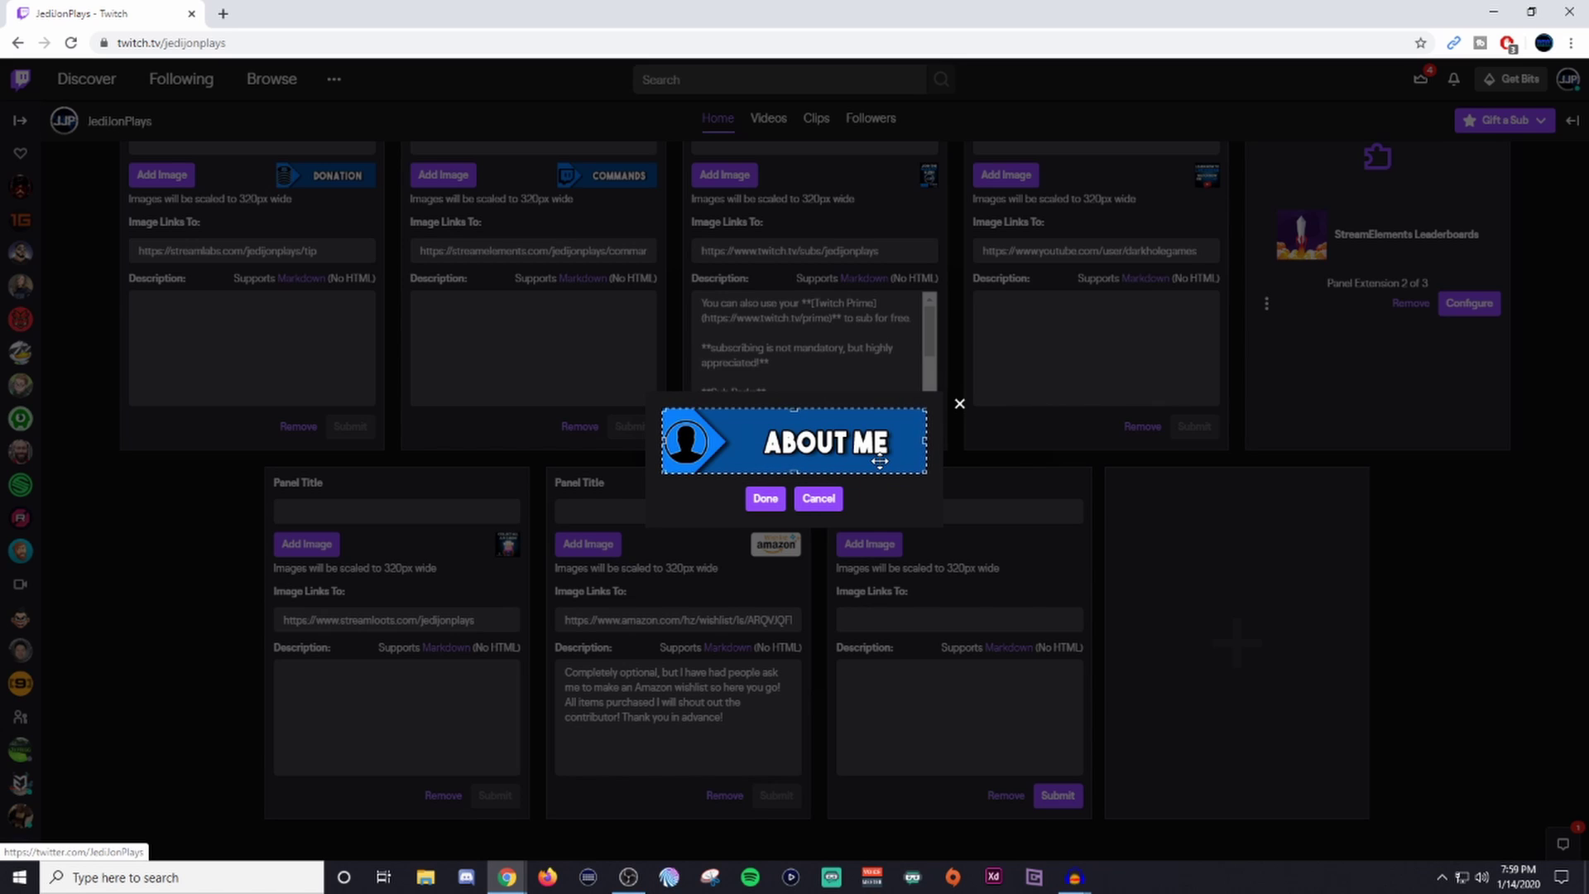
{"action": "left_click", "coordinate": [766, 499]}
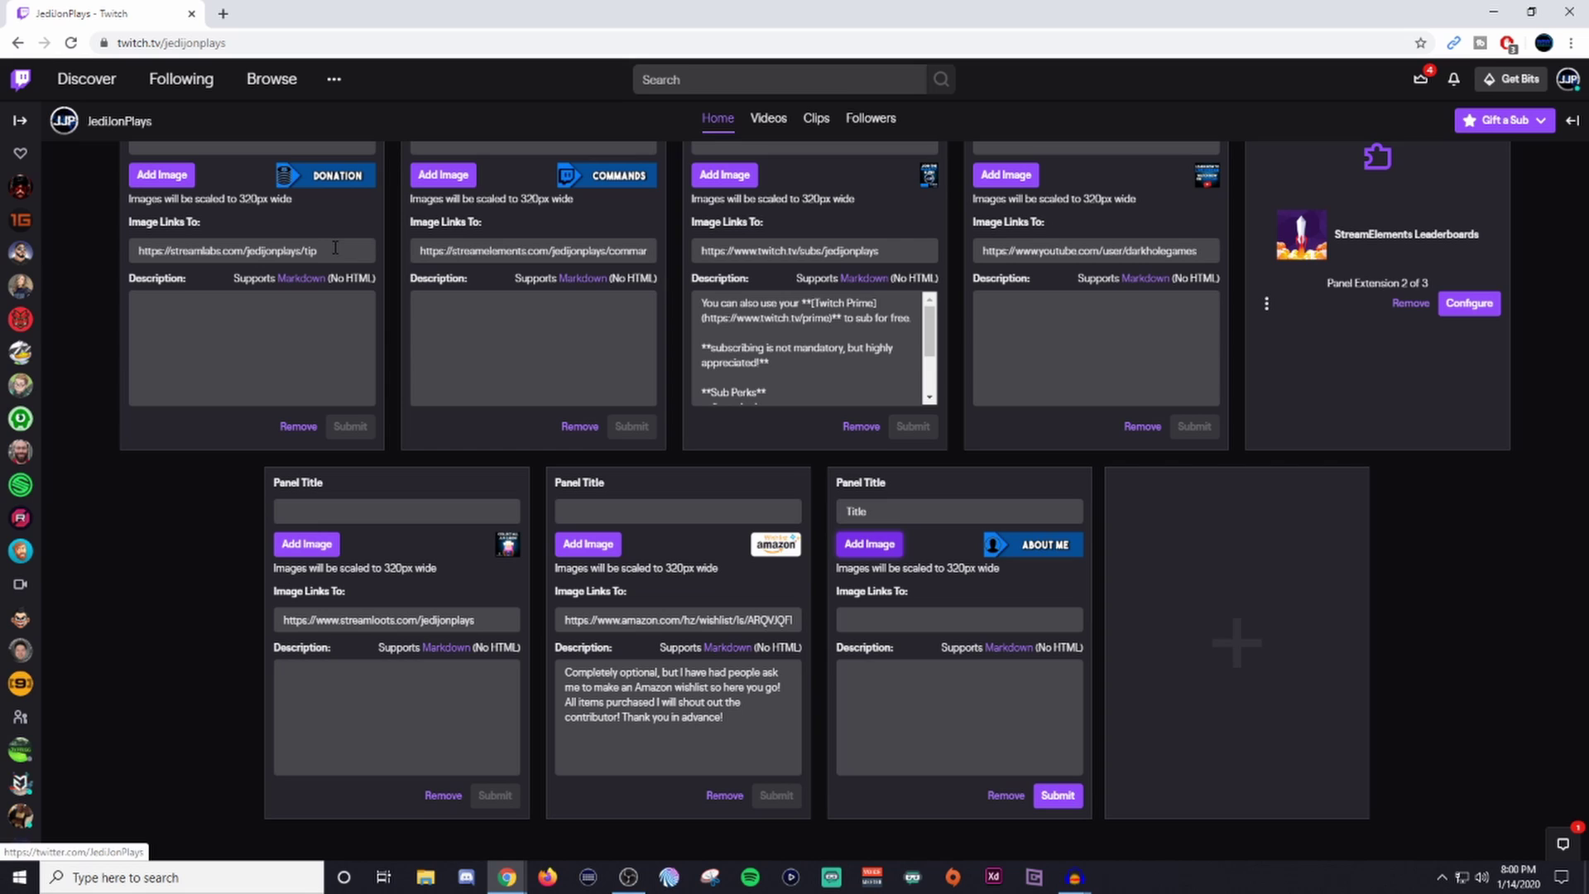
Copy the YouTube panel's link URL into the new panel's Image Links To field
{"action": "scroll", "coordinate": [471, 263], "scroll_direction": "up", "scroll_amount": 2}
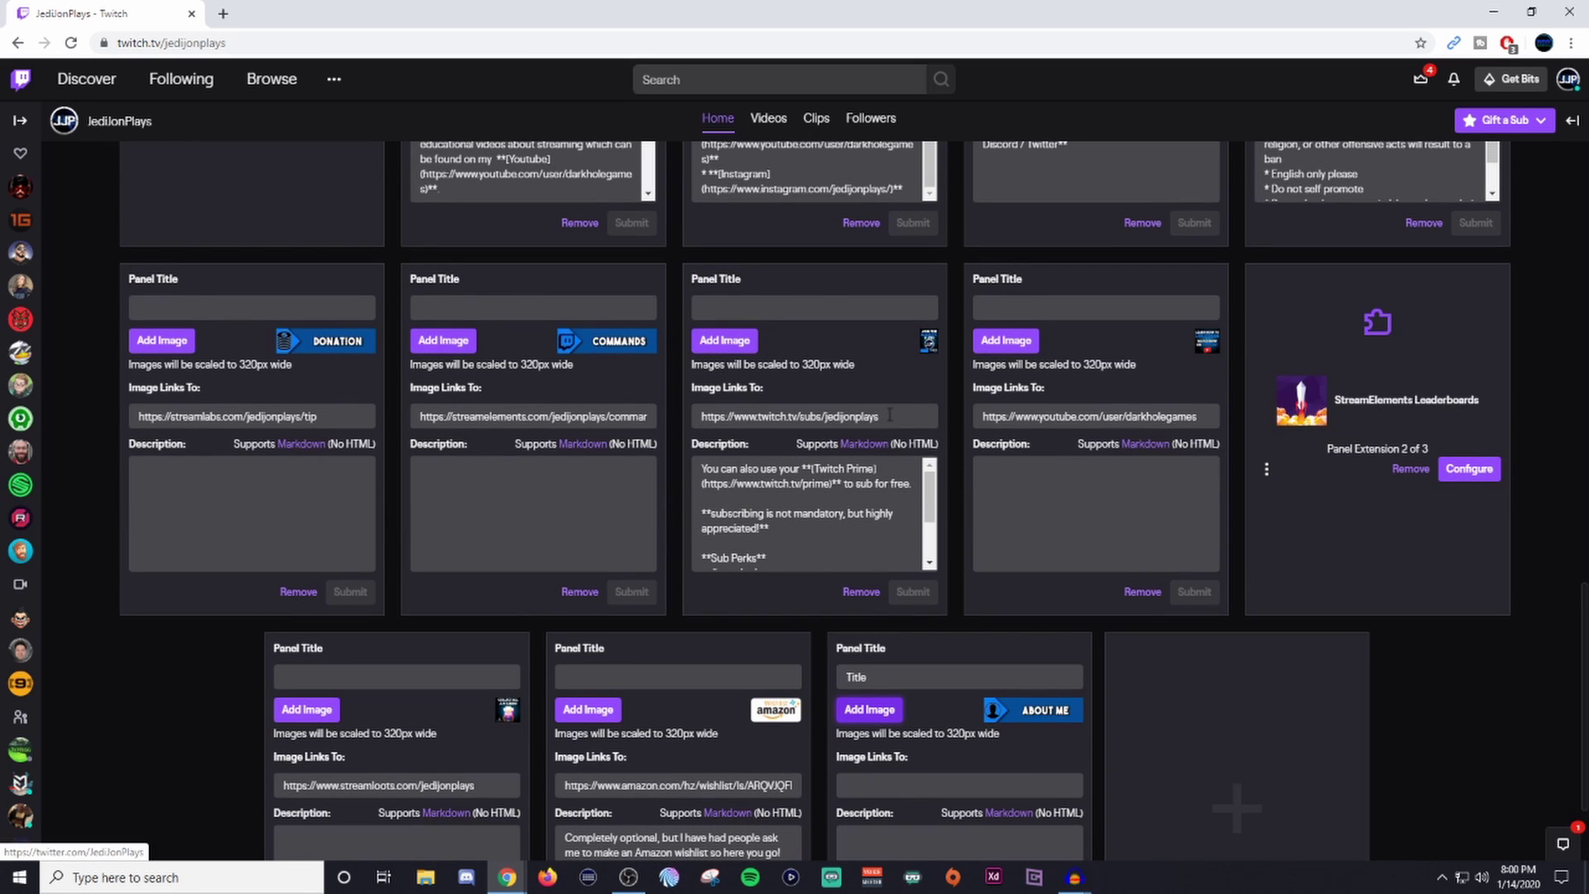
{"action": "left_click", "coordinate": [983, 417]}
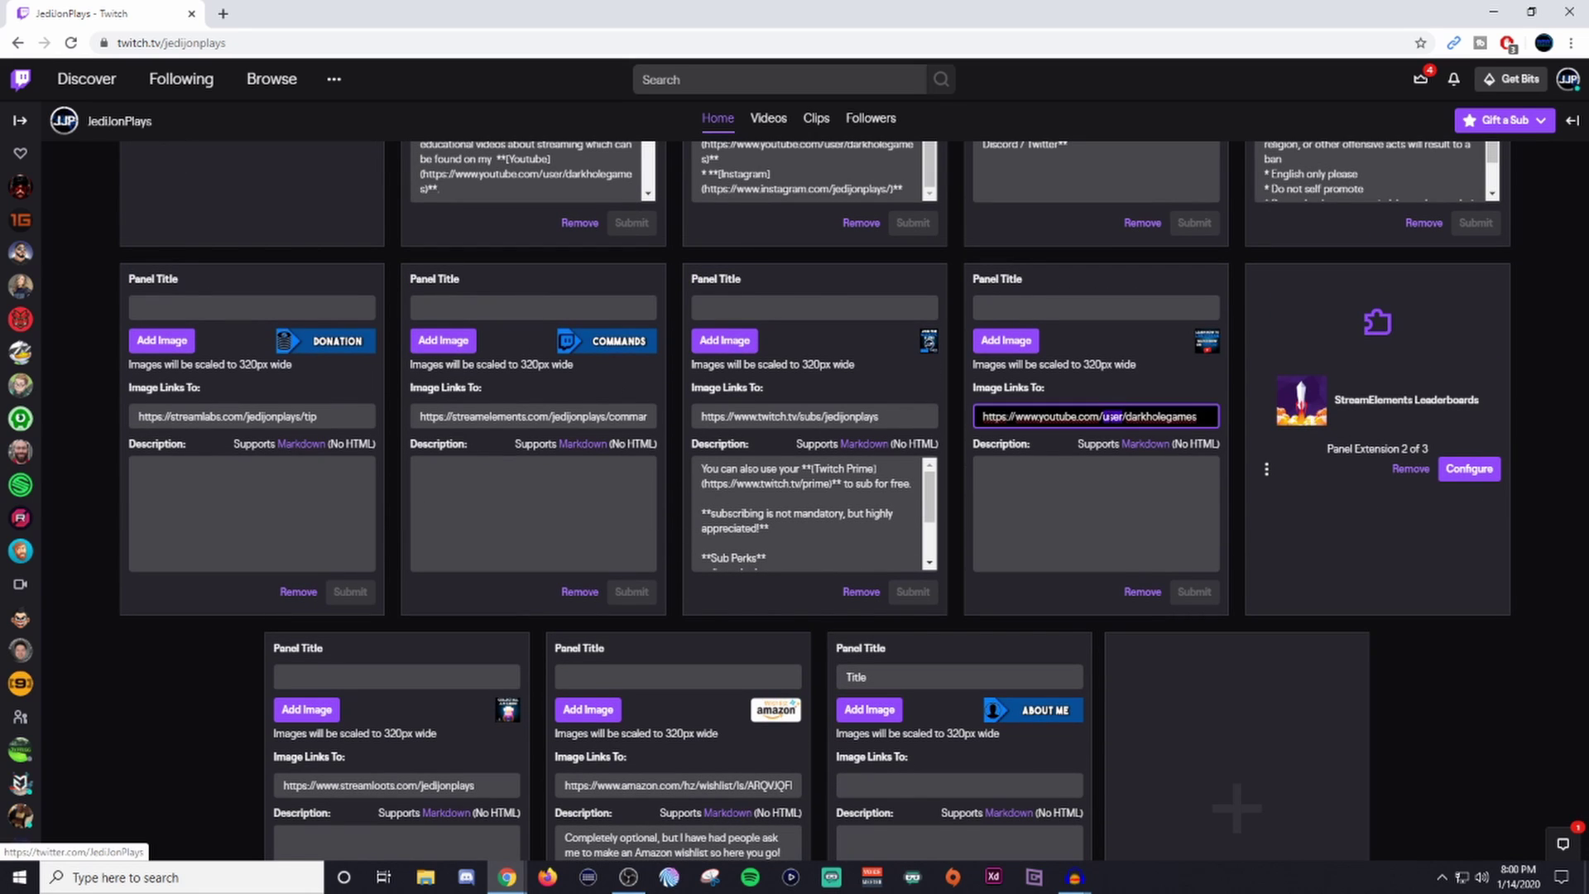
{"action": "key", "text": "ctrl+a"}
{"action": "key", "text": "ctrl+c"}
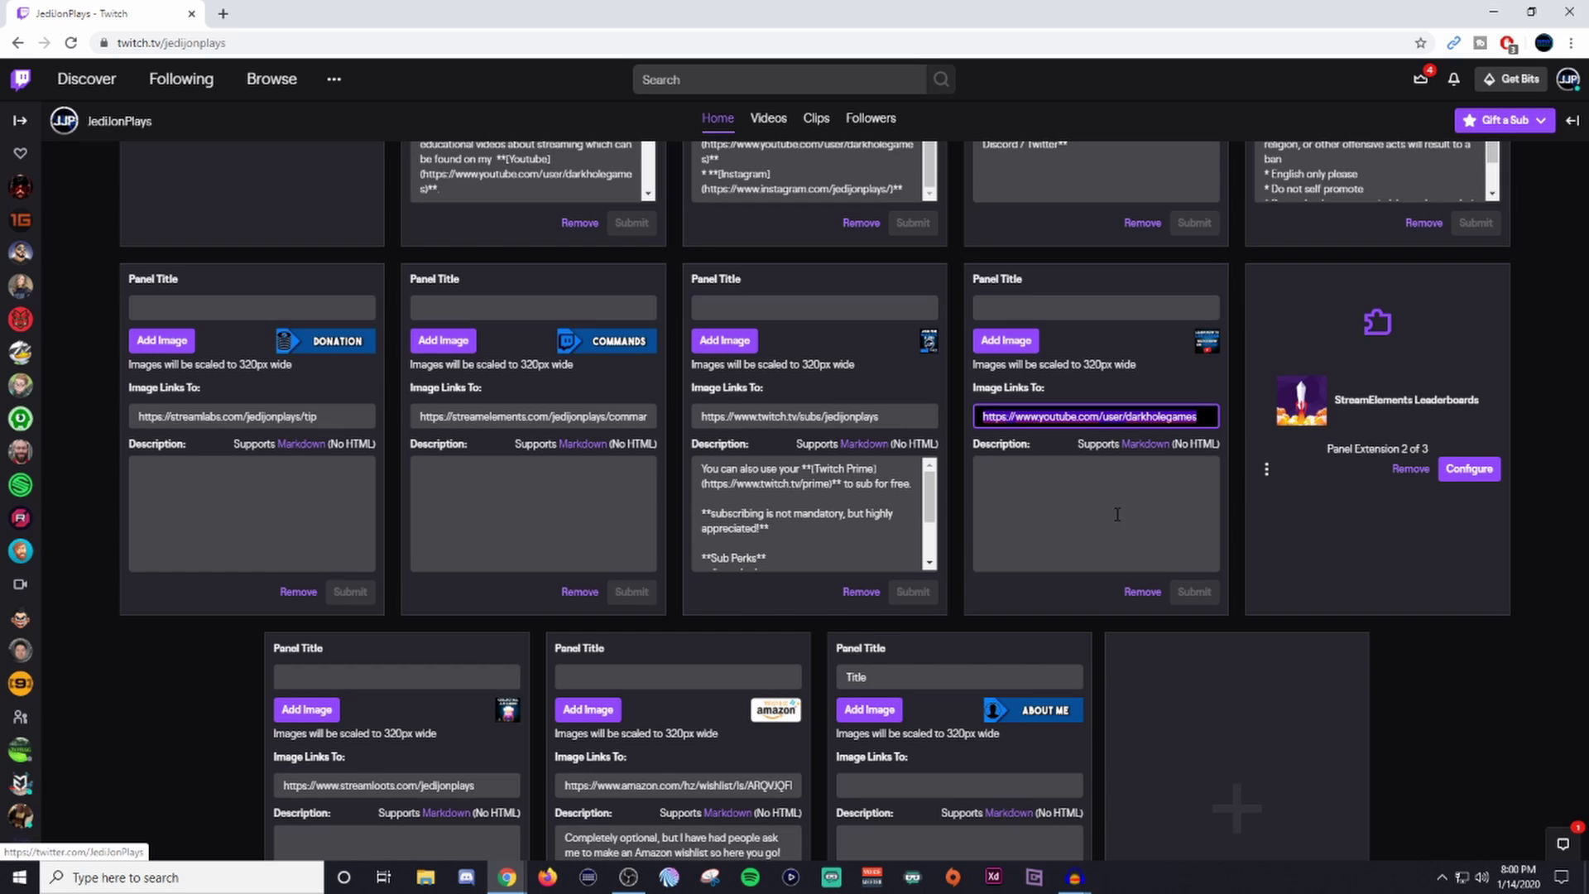
{"action": "scroll", "coordinate": [985, 709], "scroll_direction": "down", "scroll_amount": 1}
{"action": "left_click", "coordinate": [933, 702]}
{"action": "key", "text": "ctrl+v"}
Give the new panel the description 'This is for youtube' and submit it
{"action": "scroll", "coordinate": [934, 701], "scroll_direction": "down", "scroll_amount": 1}
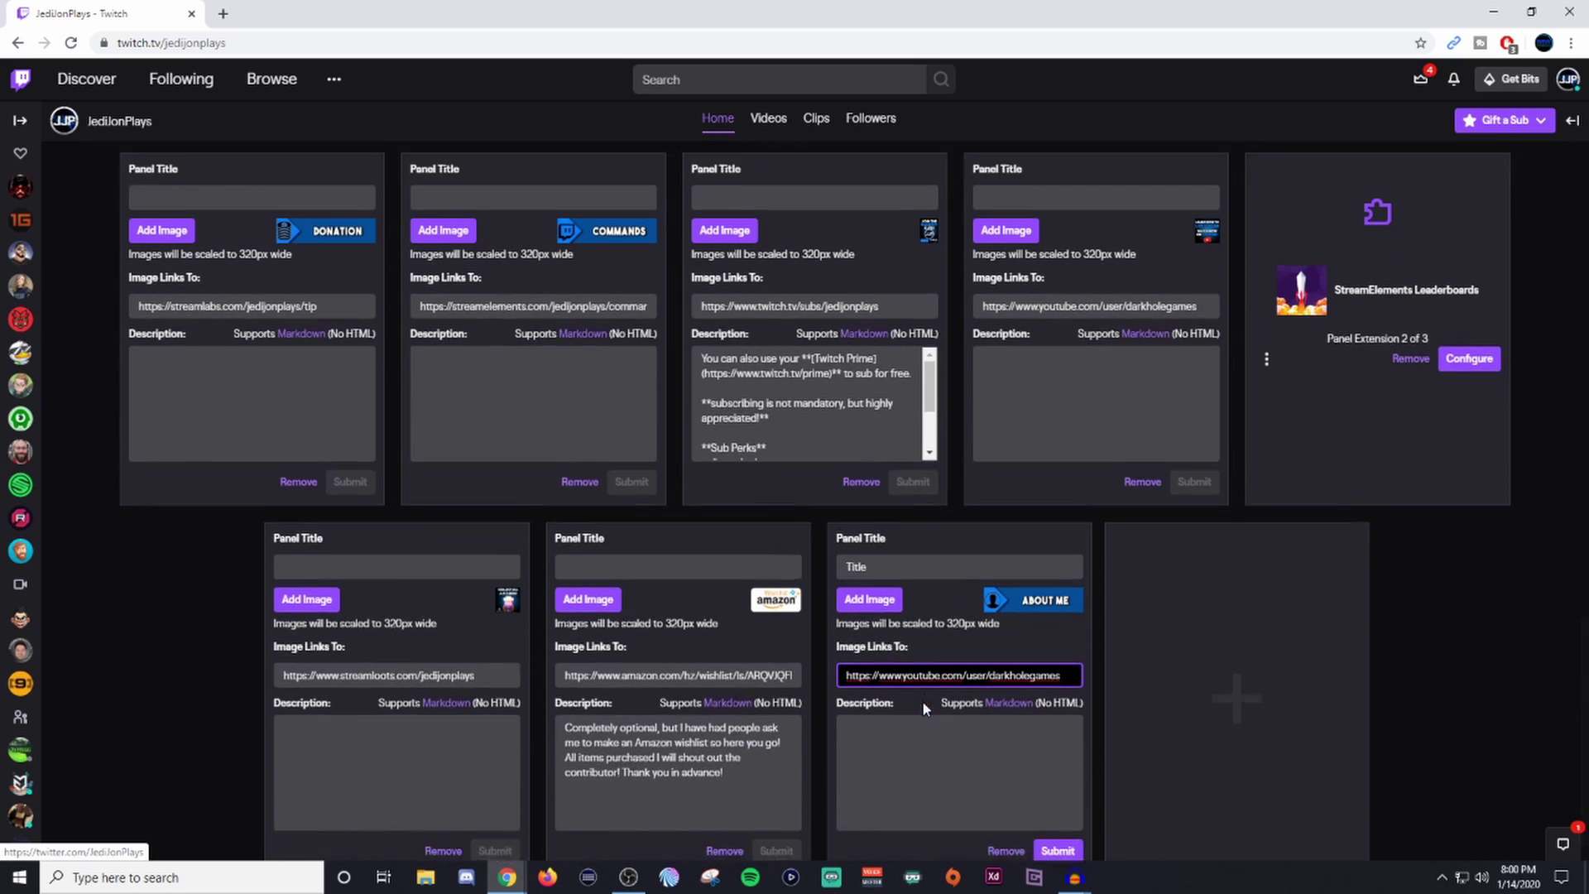
{"action": "key", "text": "Tab"}
{"action": "type", "text": "This "}
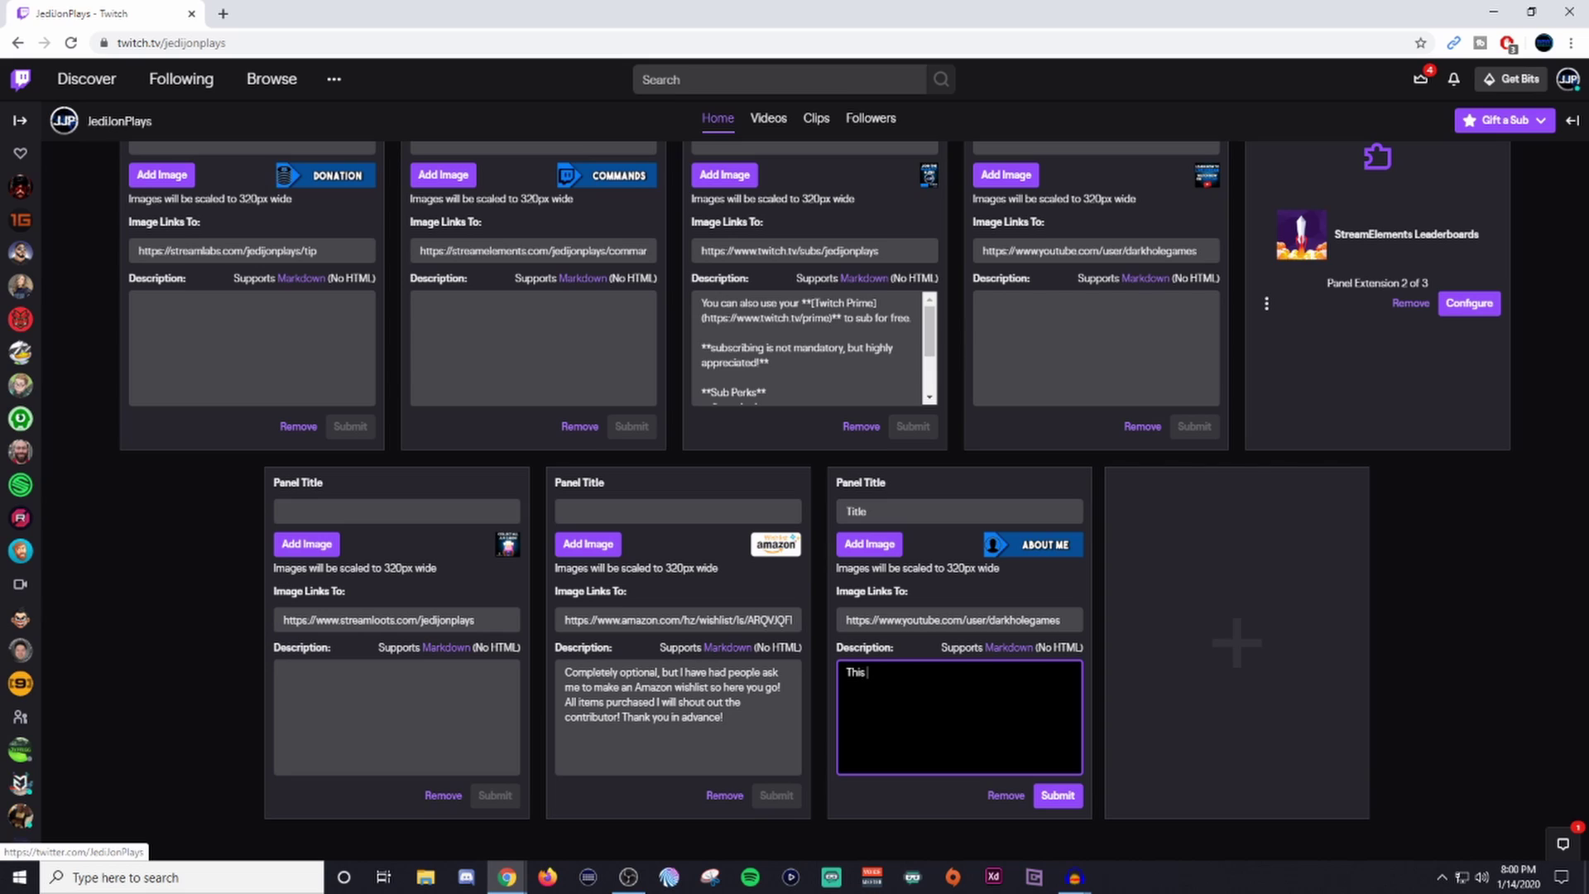
{"action": "type", "text": "is for youtube"}
{"action": "left_click", "coordinate": [1055, 795]}
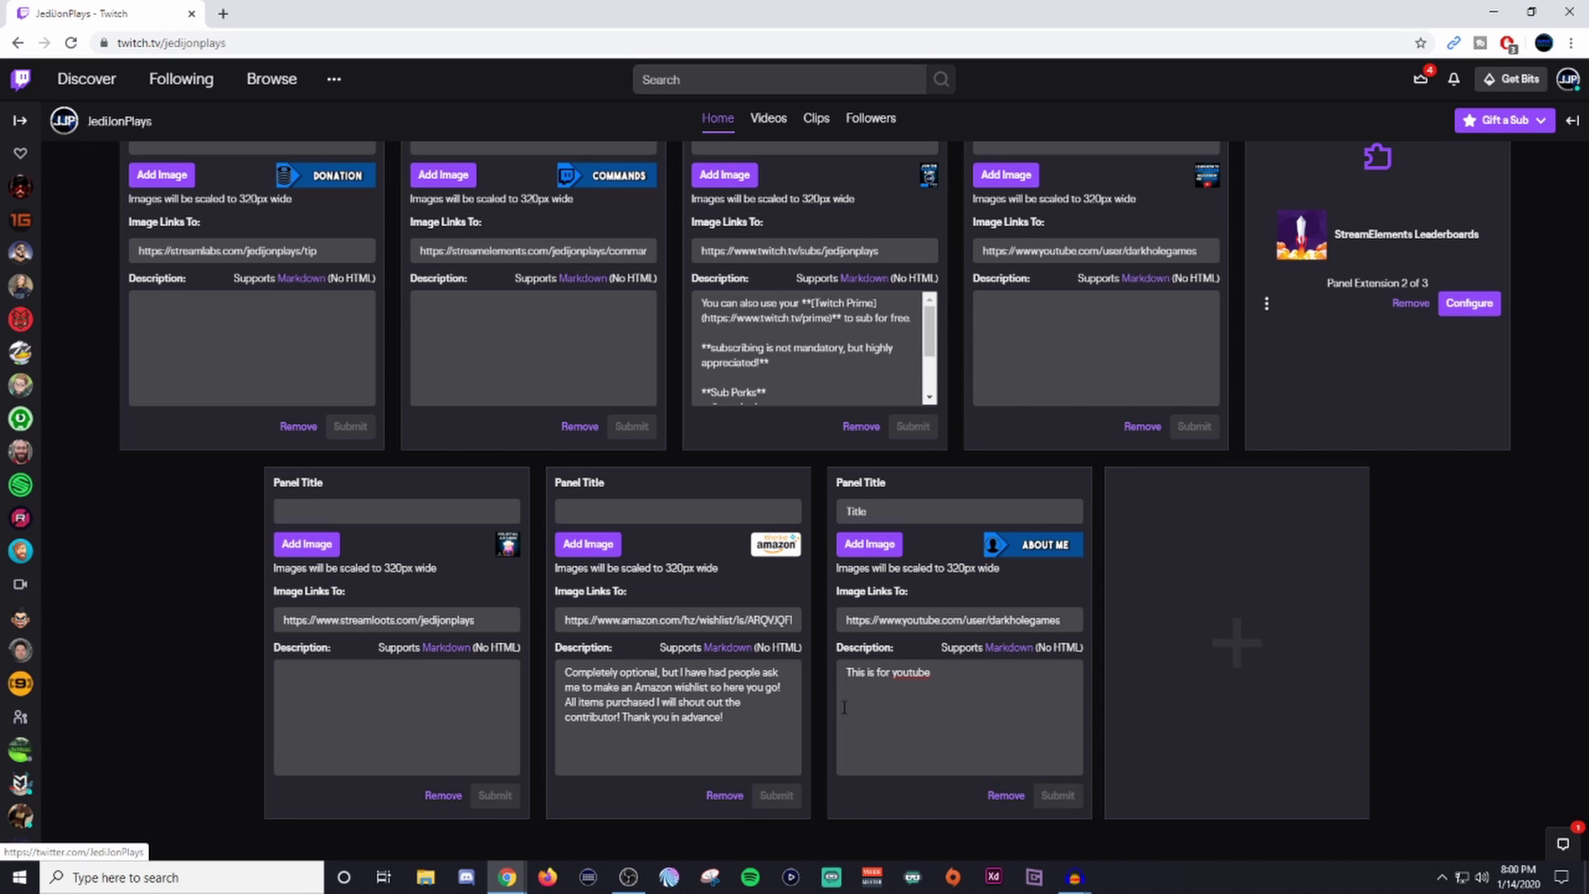
{"action": "scroll", "coordinate": [212, 401], "scroll_direction": "up", "scroll_amount": 8}
Turn off panel editing and test the Title panel's image link in a new tab
{"action": "scroll", "coordinate": [112, 315], "scroll_direction": "up", "scroll_amount": 3}
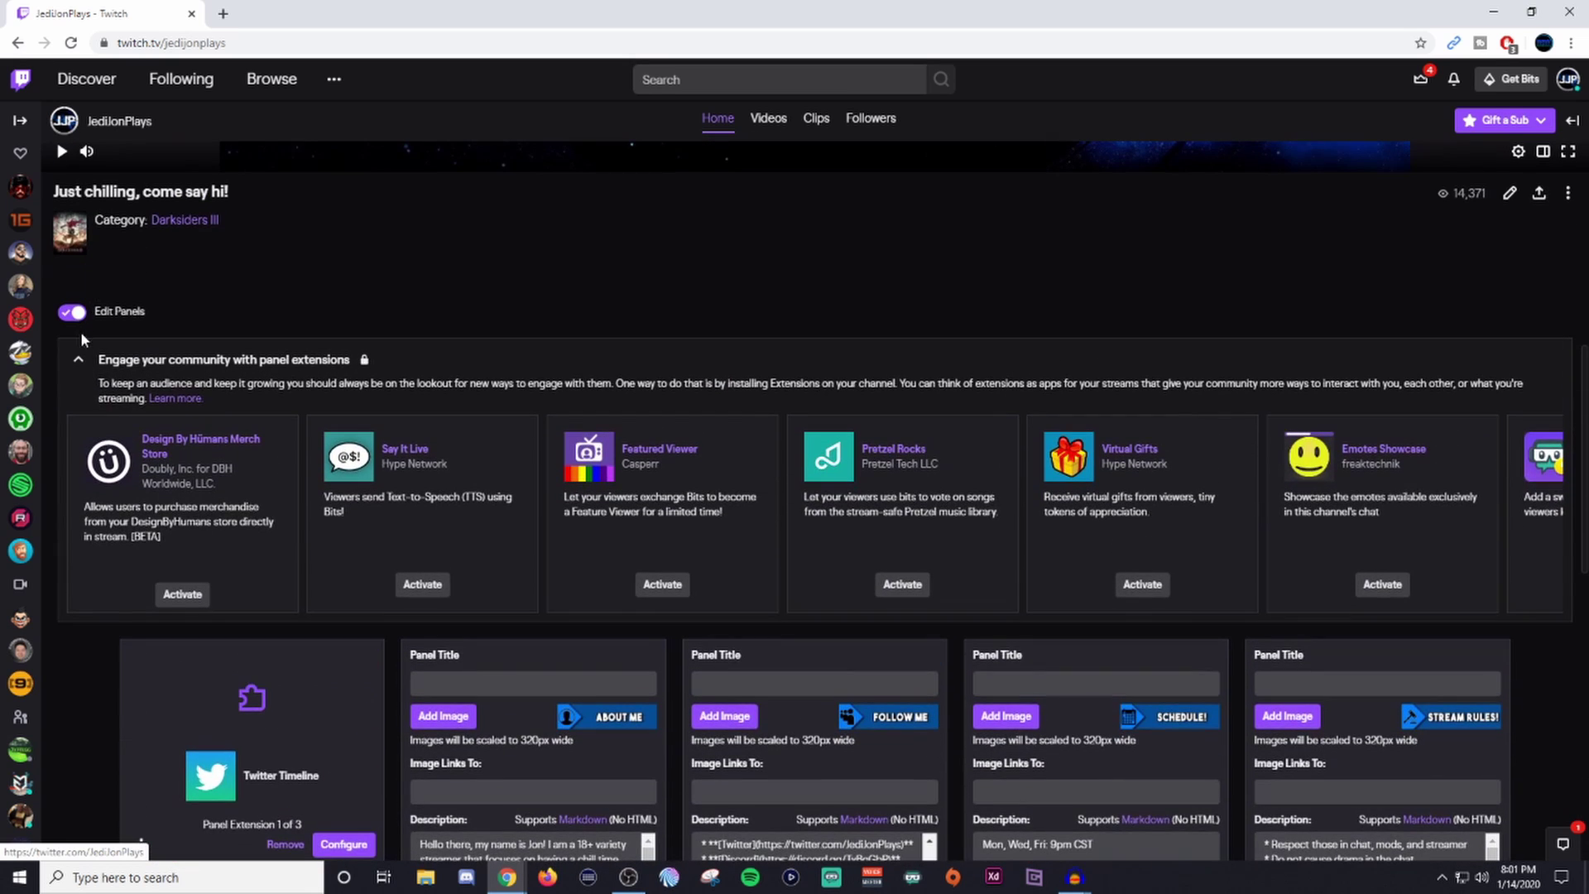
{"action": "left_click", "coordinate": [75, 318]}
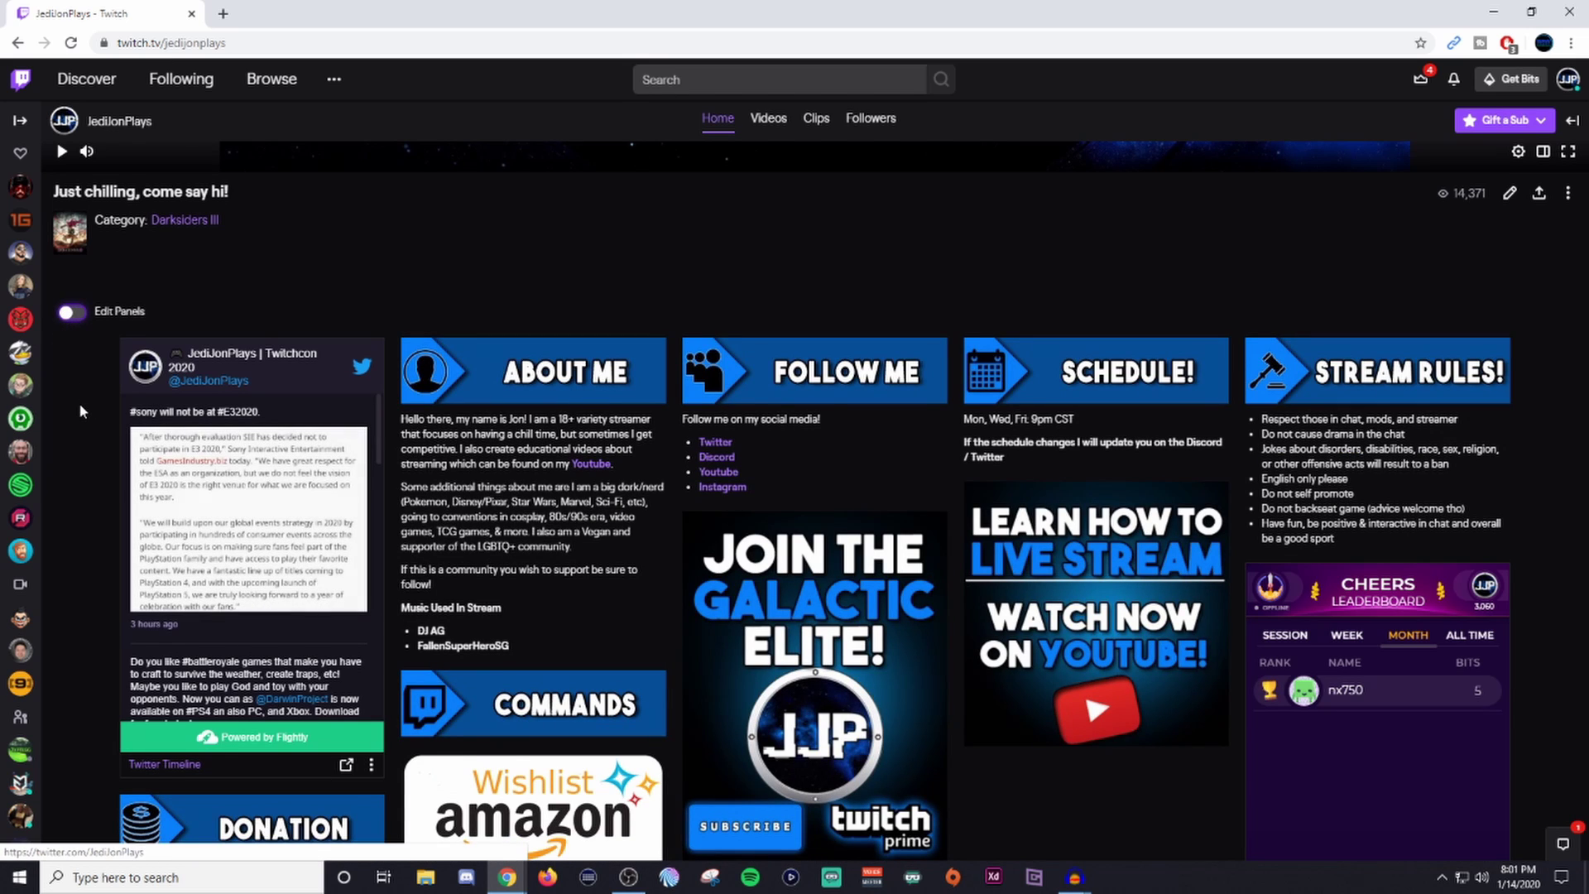
{"action": "scroll", "coordinate": [78, 402], "scroll_direction": "down", "scroll_amount": 4}
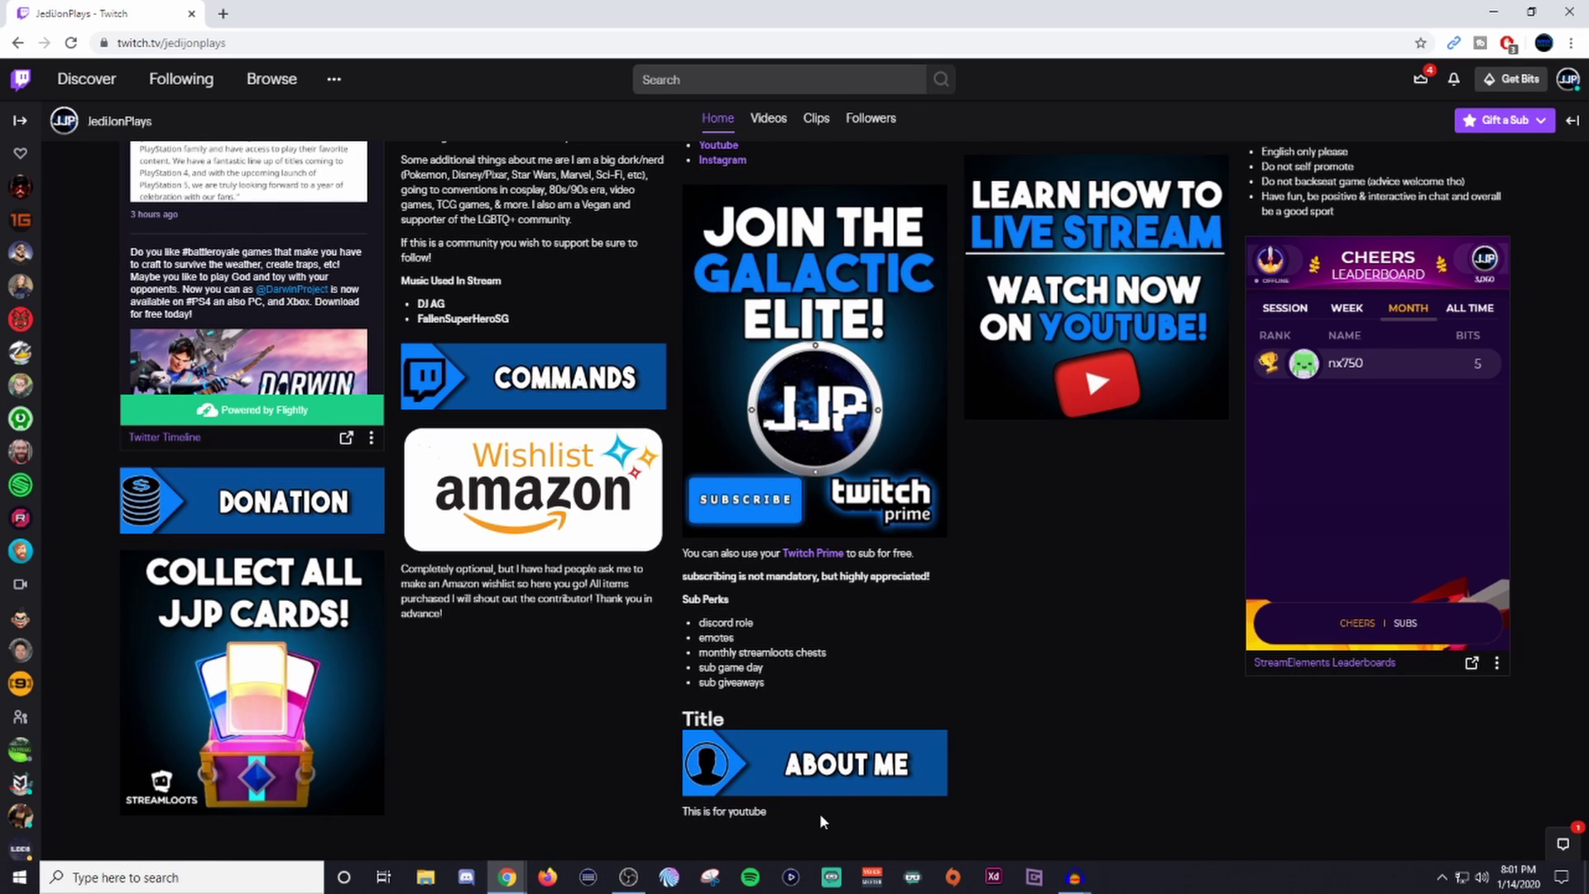
{"action": "middle_click", "coordinate": [782, 762]}
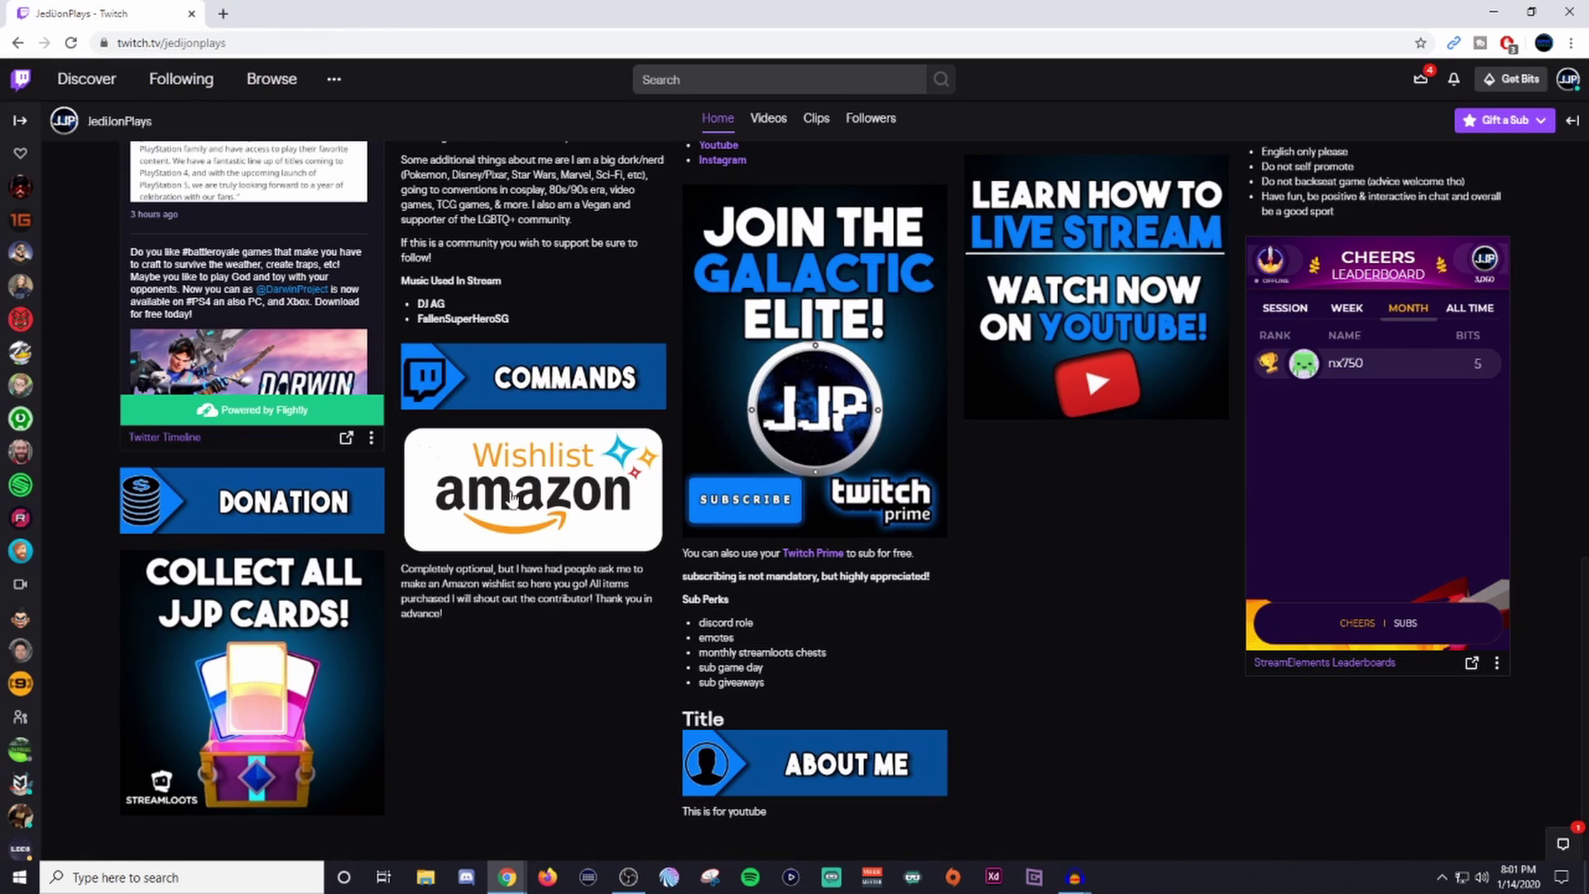
{"action": "scroll", "coordinate": [78, 326], "scroll_direction": "up", "scroll_amount": 6}
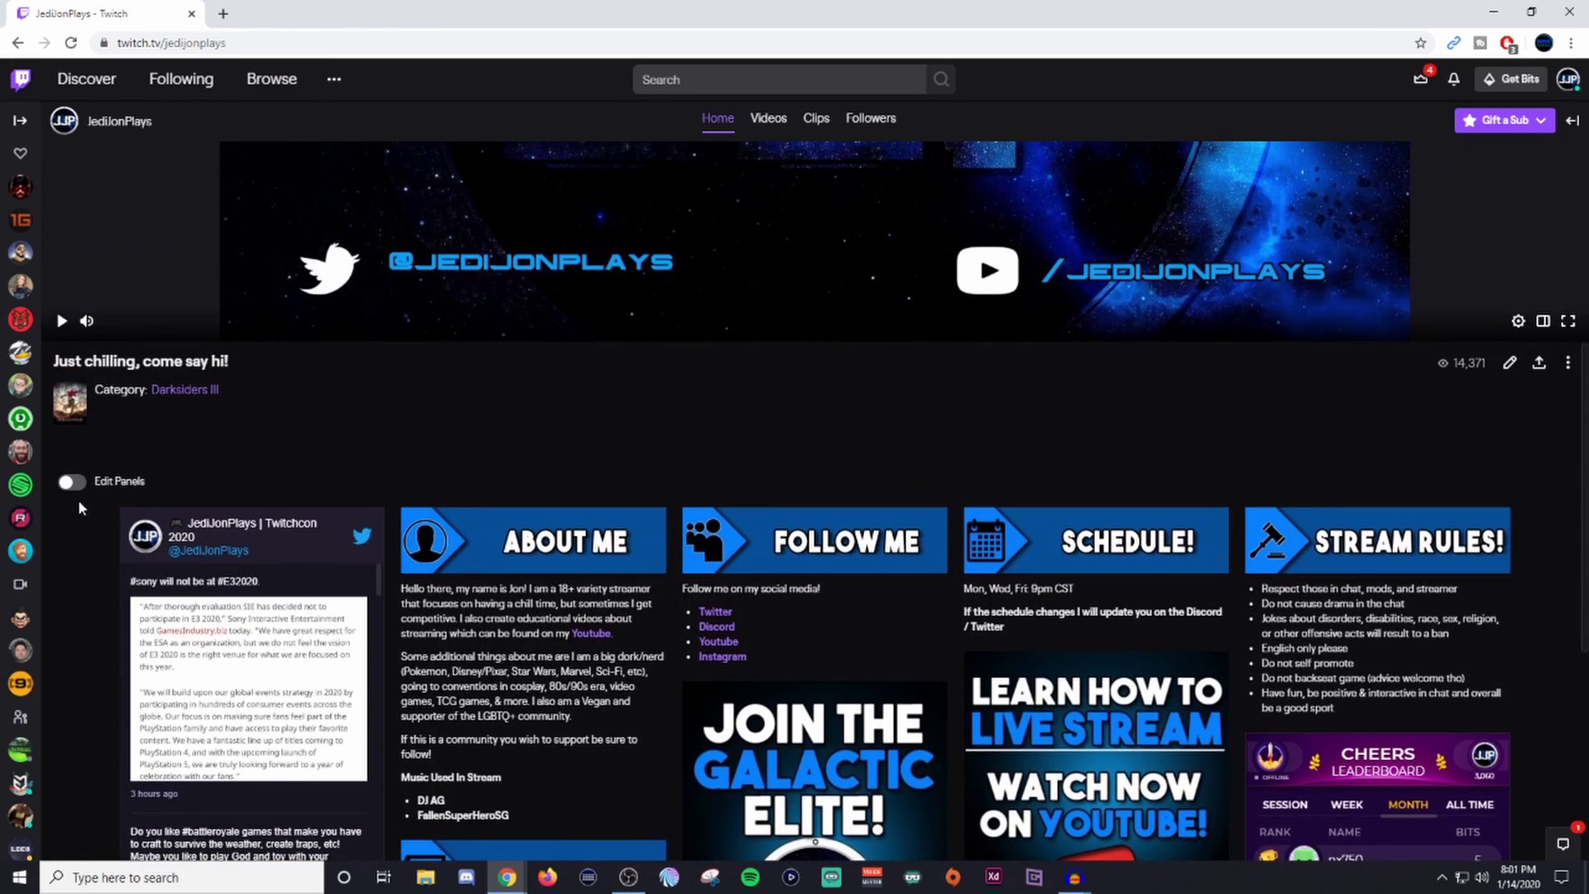
Replace the Title panel image with the fully cropped ABOUT channel-info graphic, submit, and exit editing
{"action": "left_click", "coordinate": [72, 482]}
{"action": "scroll", "coordinate": [845, 600], "scroll_direction": "down", "scroll_amount": 9}
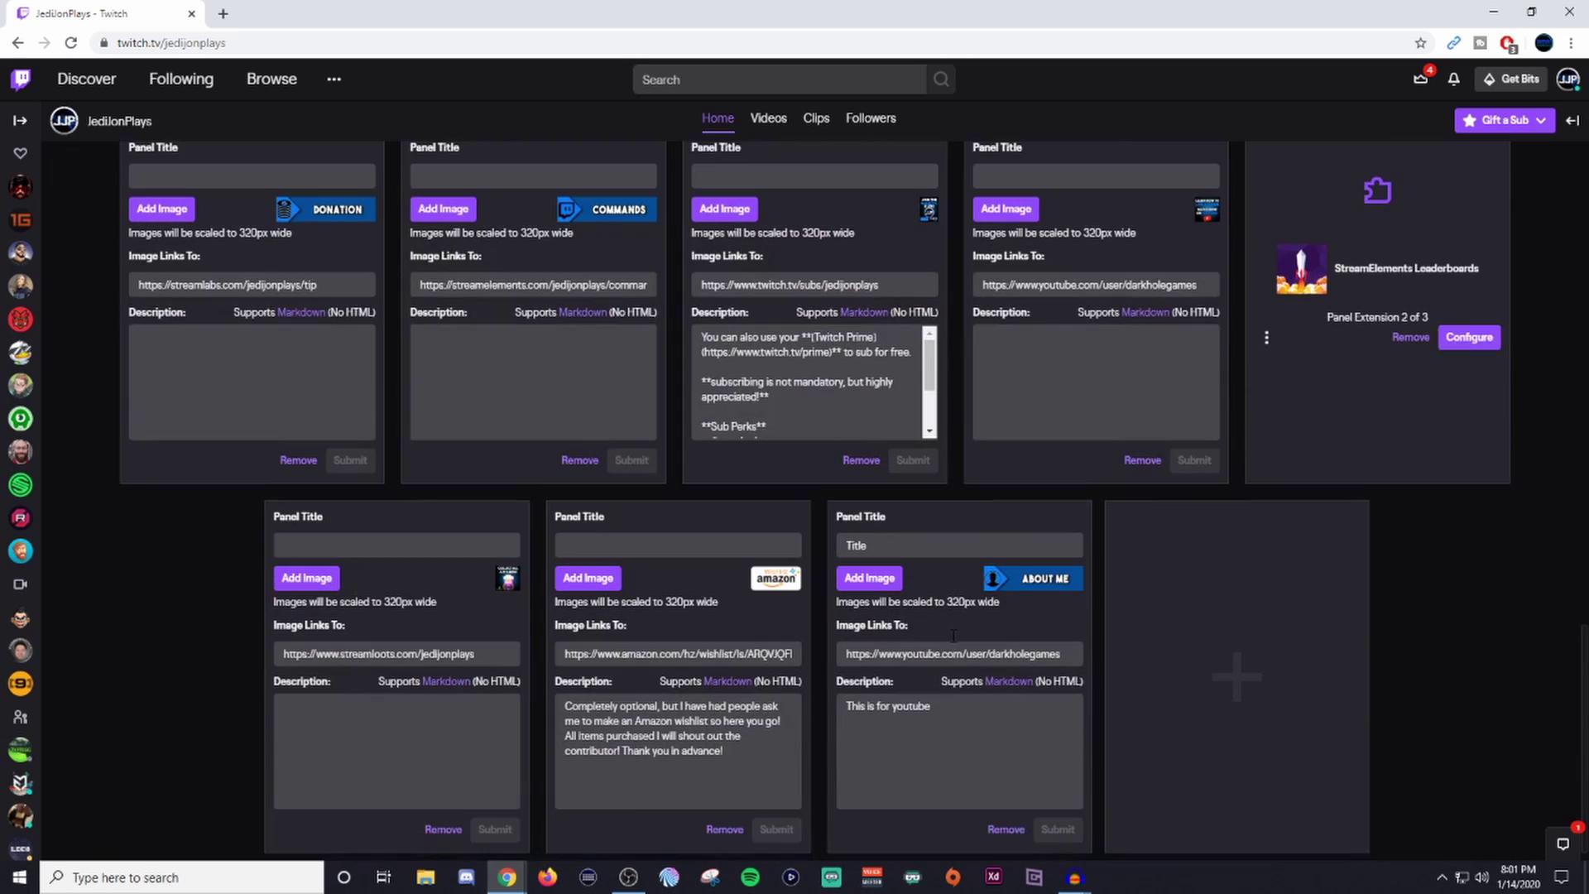
{"action": "left_click", "coordinate": [880, 551]}
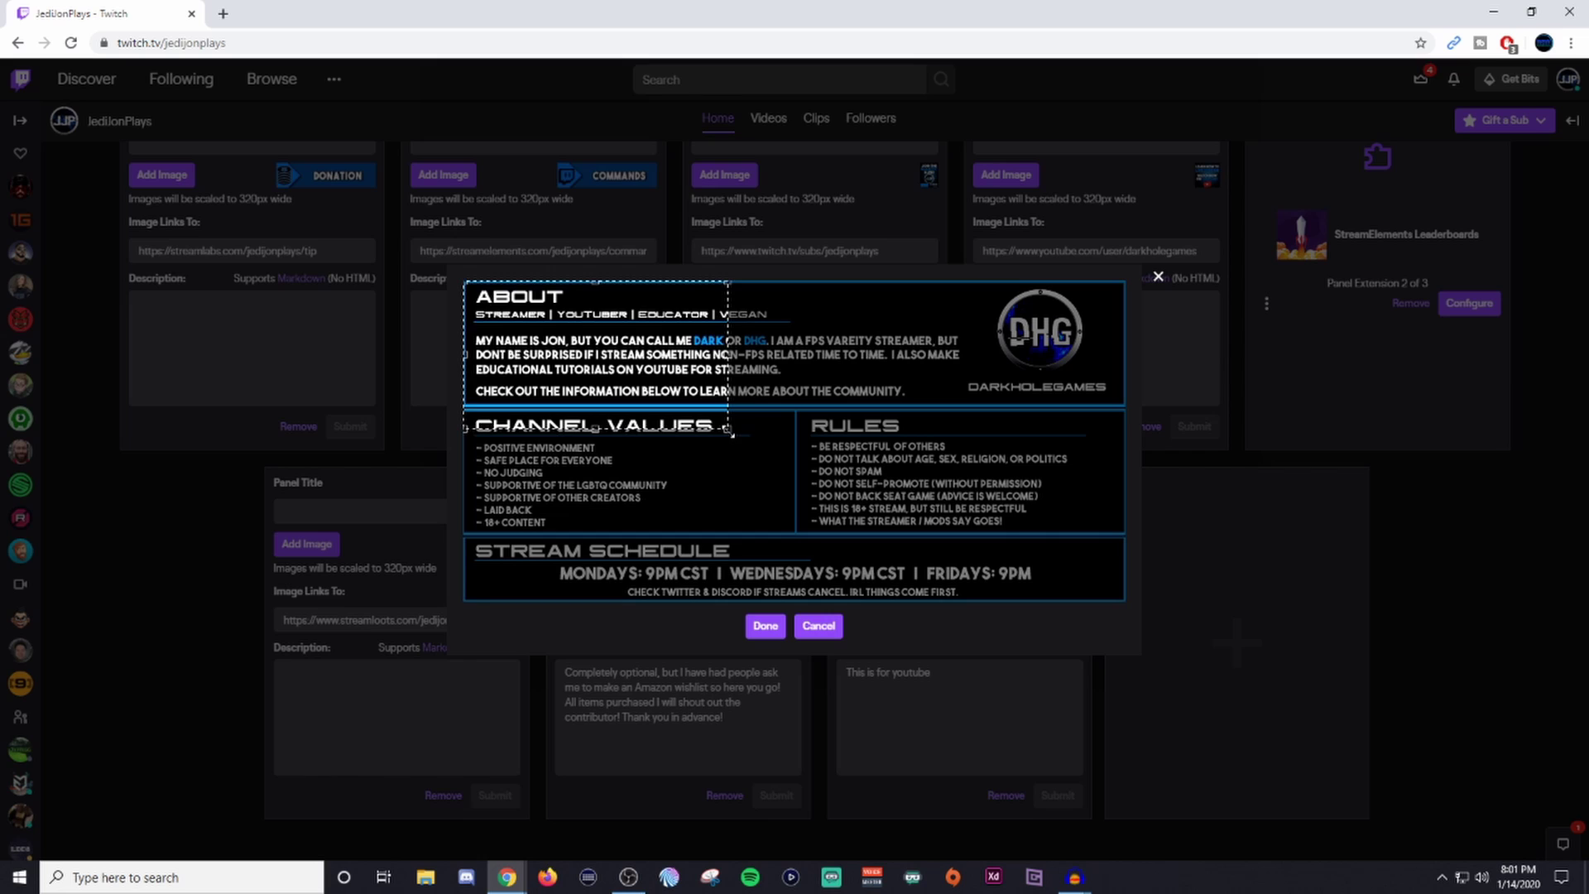
{"action": "left_click_drag", "start_coordinate": [728, 429], "coordinate": [1129, 608]}
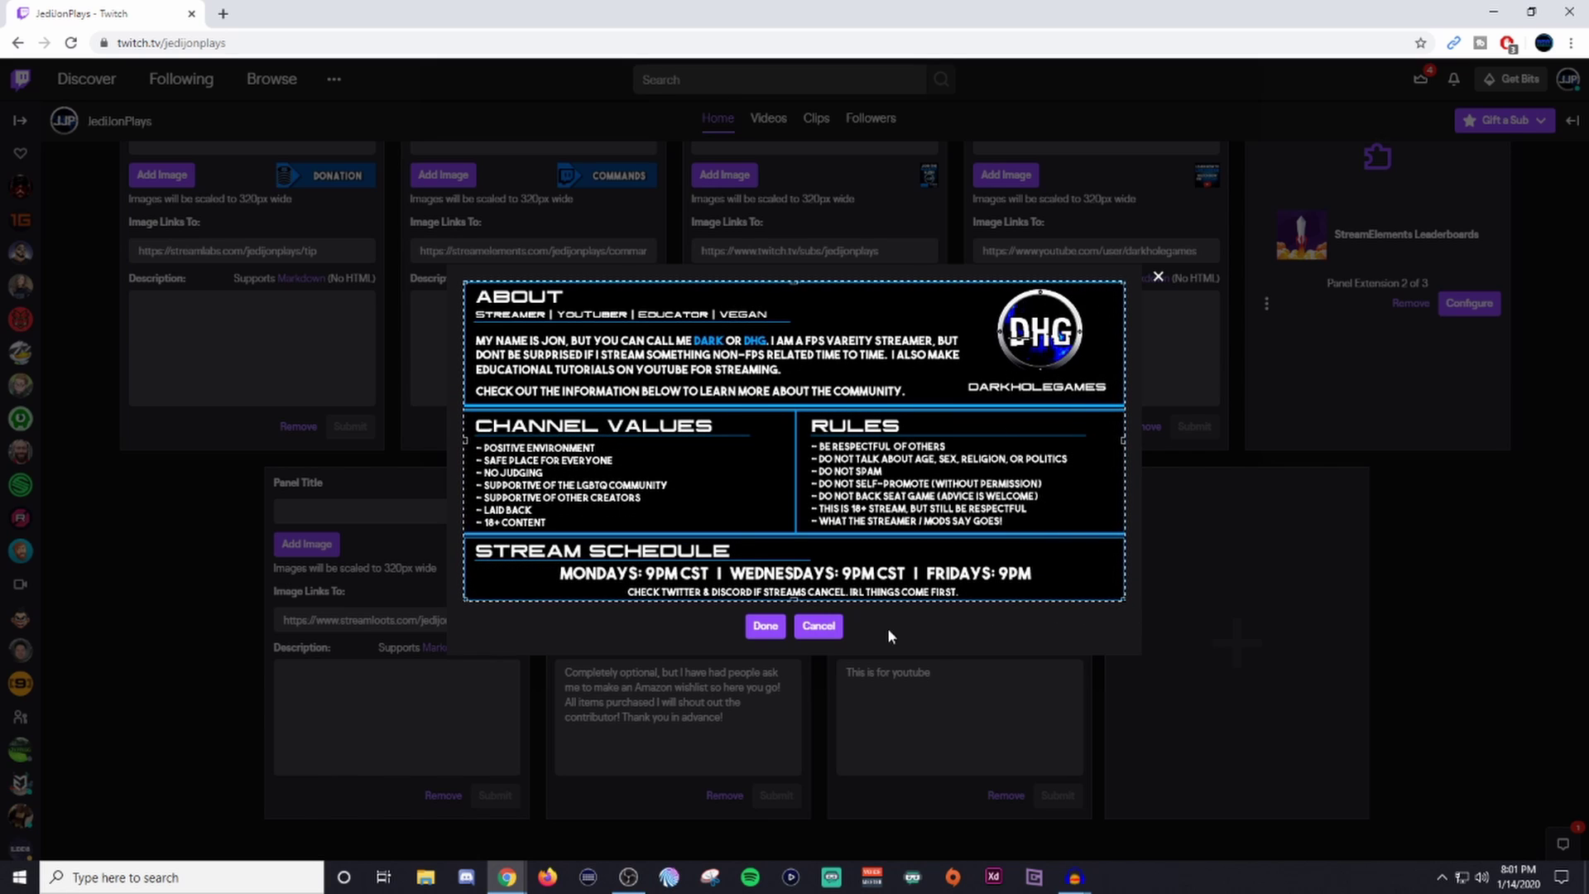
{"action": "left_click", "coordinate": [766, 626]}
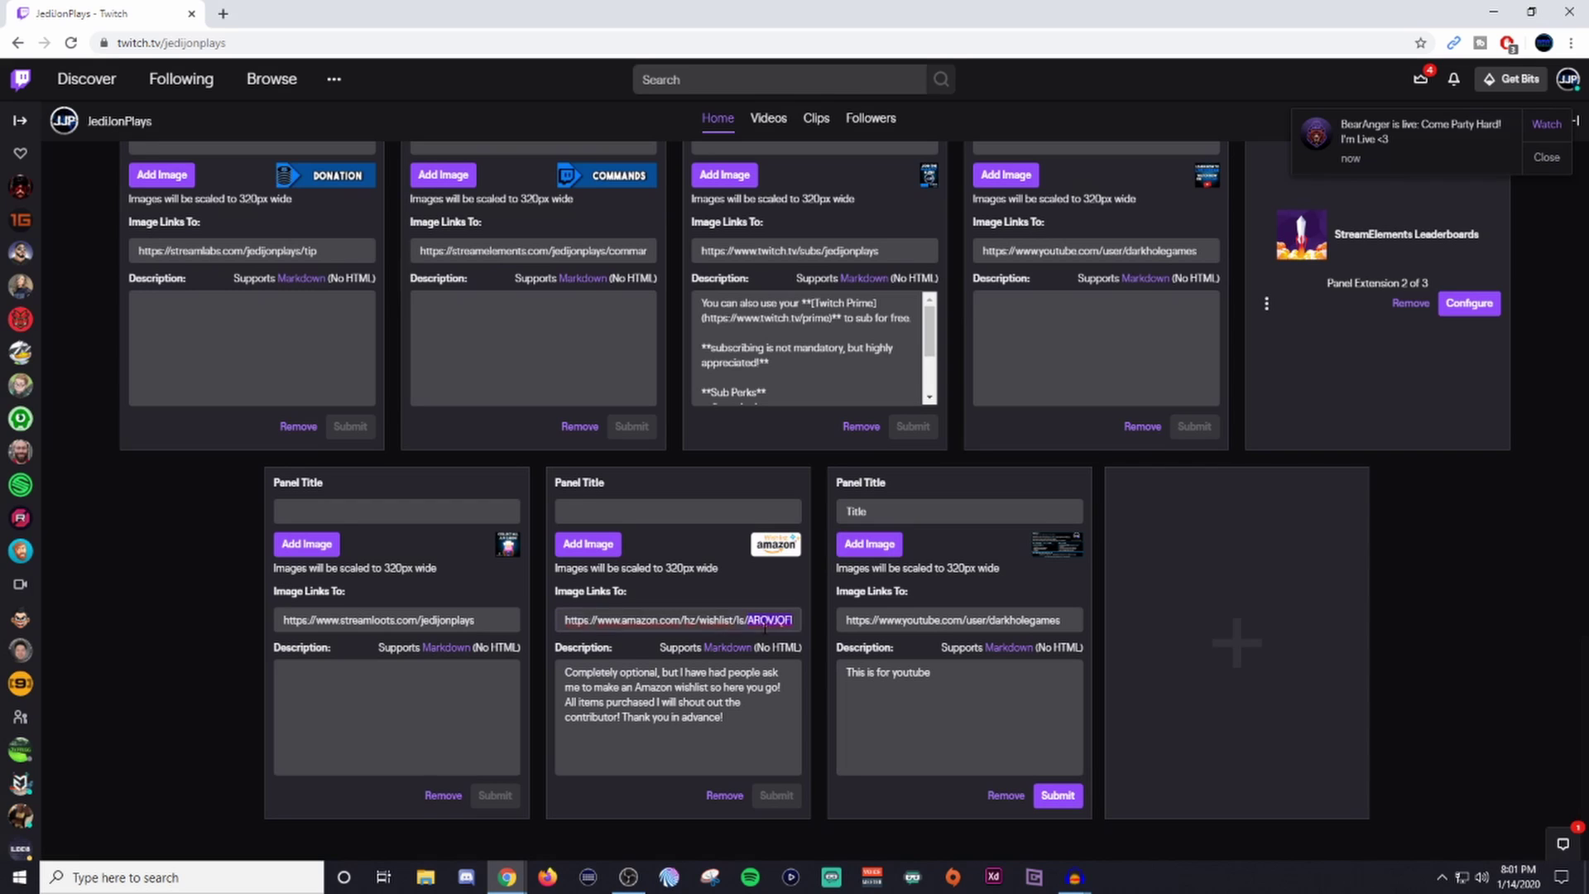
{"action": "left_click", "coordinate": [1057, 796]}
{"action": "scroll", "coordinate": [92, 273], "scroll_direction": "up", "scroll_amount": 10}
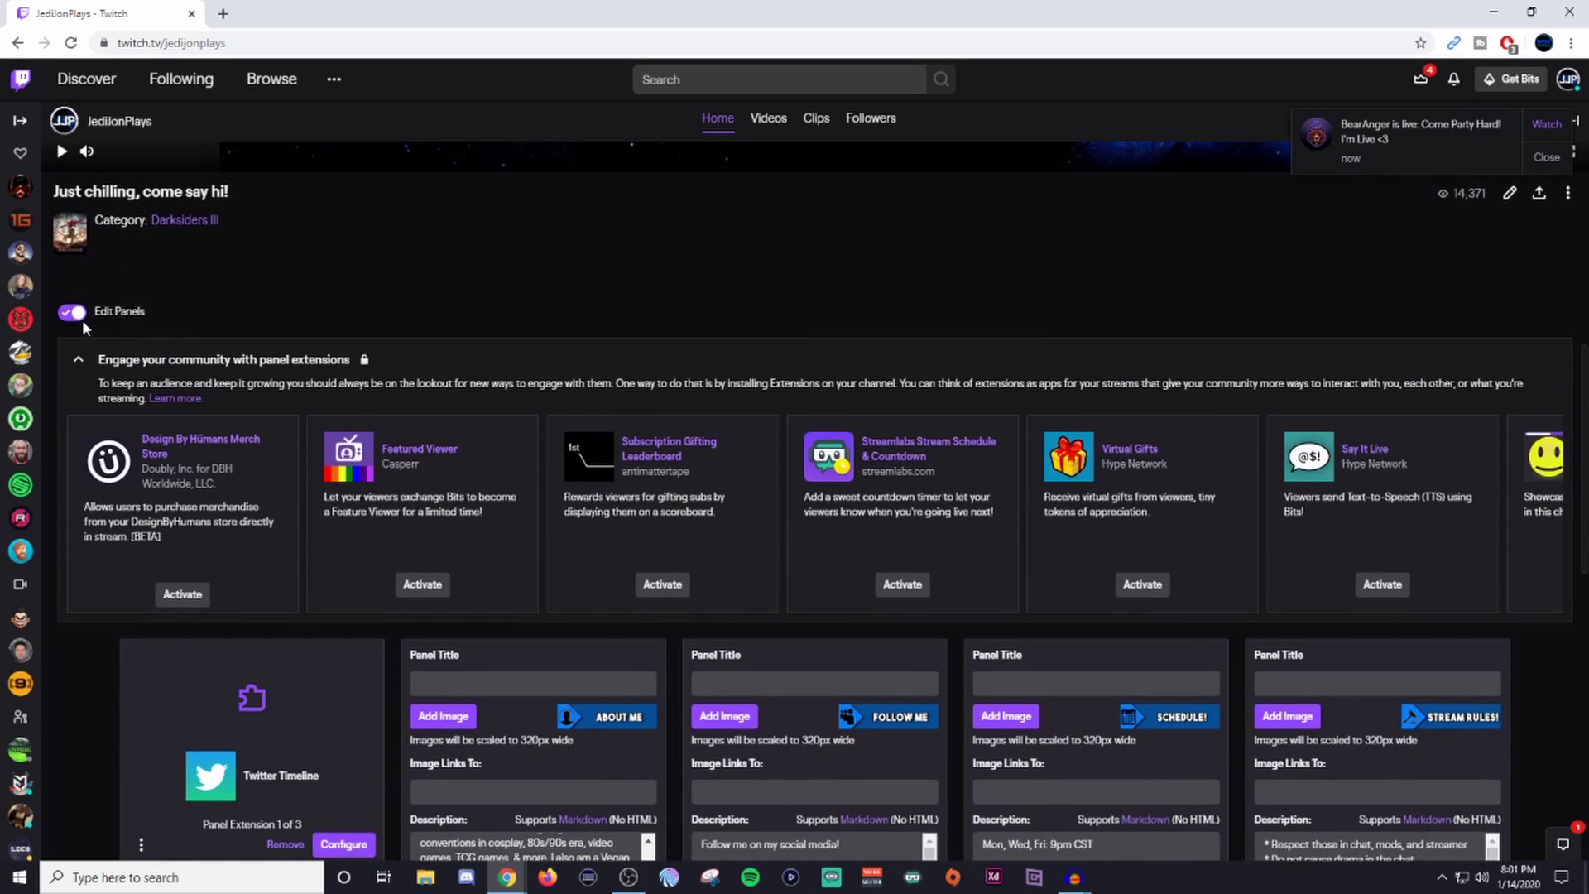
{"action": "left_click", "coordinate": [80, 316]}
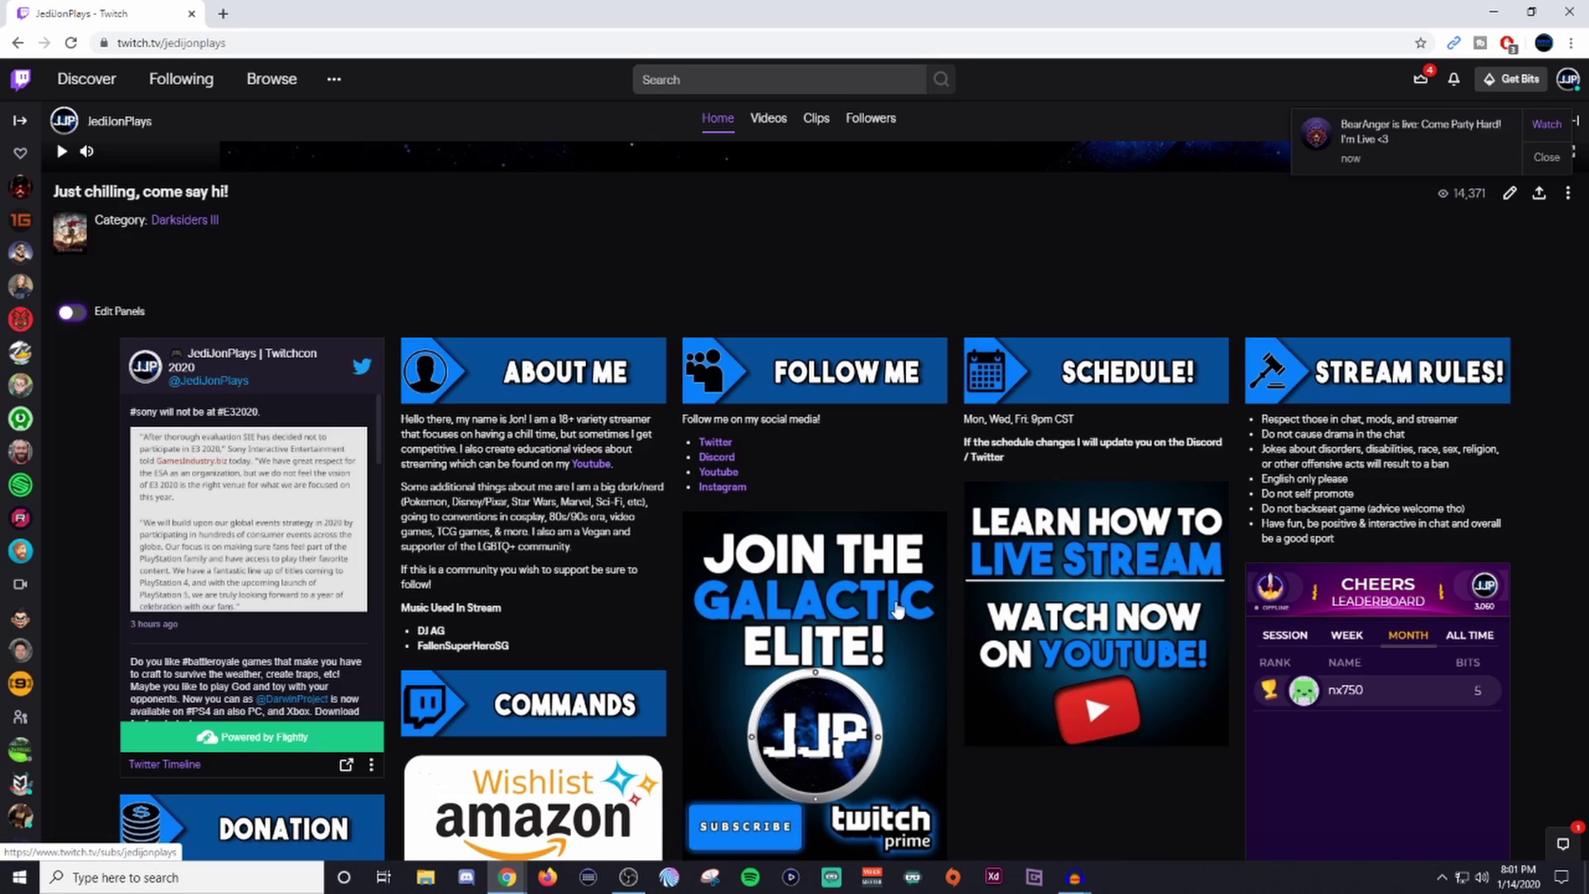
{"action": "scroll", "coordinate": [907, 622], "scroll_direction": "down", "scroll_amount": 5}
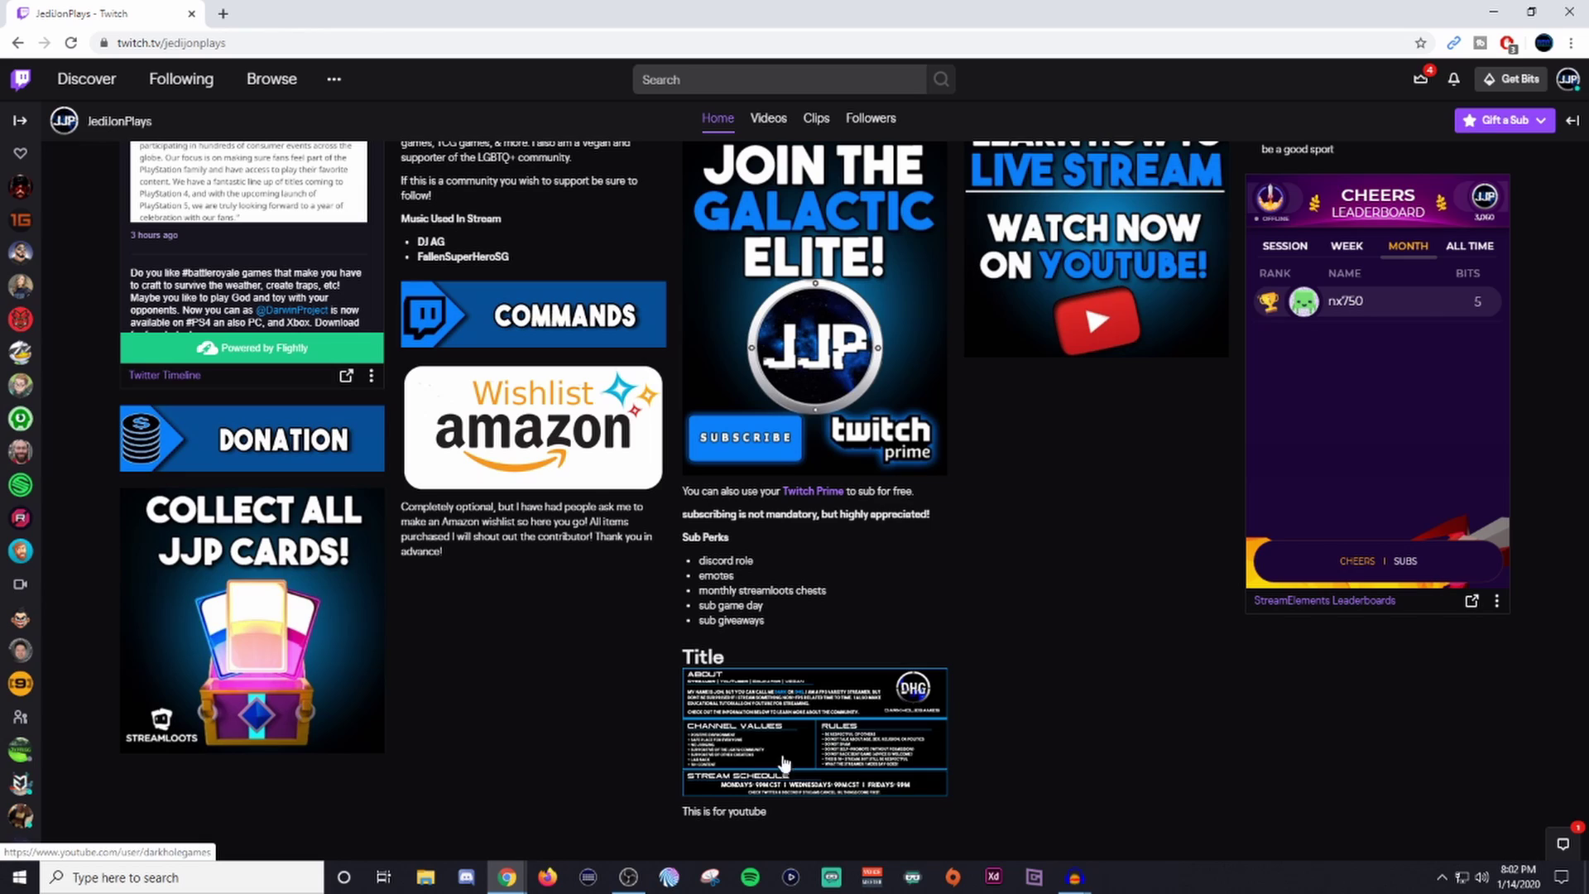
{"action": "scroll", "coordinate": [116, 357], "scroll_direction": "up", "scroll_amount": 7}
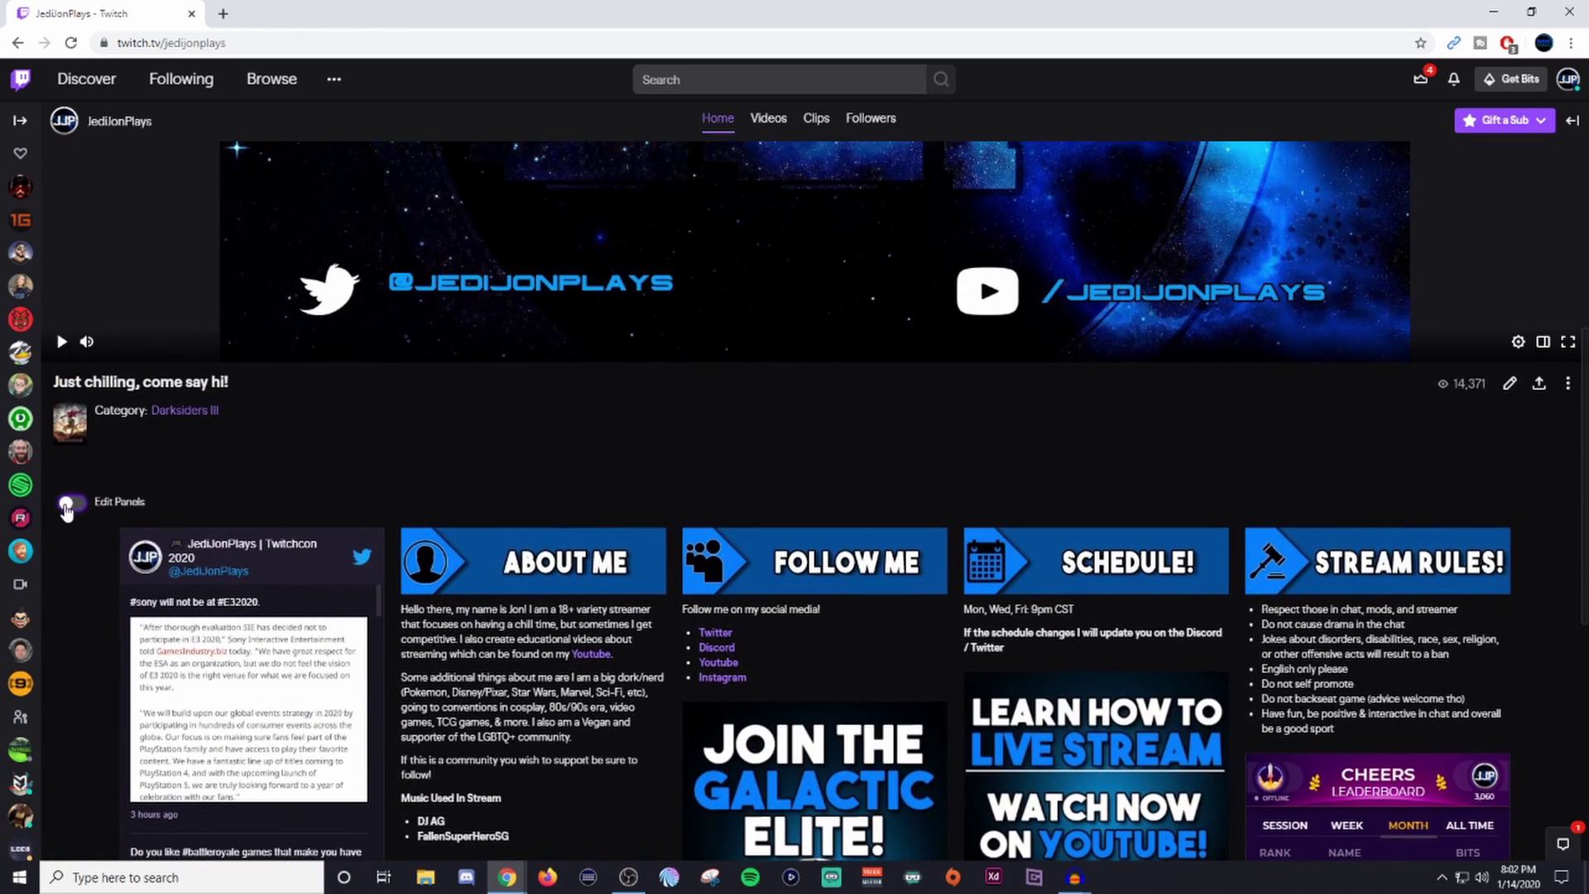
Swap the Title panel image for the fully cropped WAS IT WORTH IT? graphic and submit
{"action": "left_click", "coordinate": [67, 503]}
{"action": "scroll", "coordinate": [1016, 725], "scroll_direction": "down", "scroll_amount": 10}
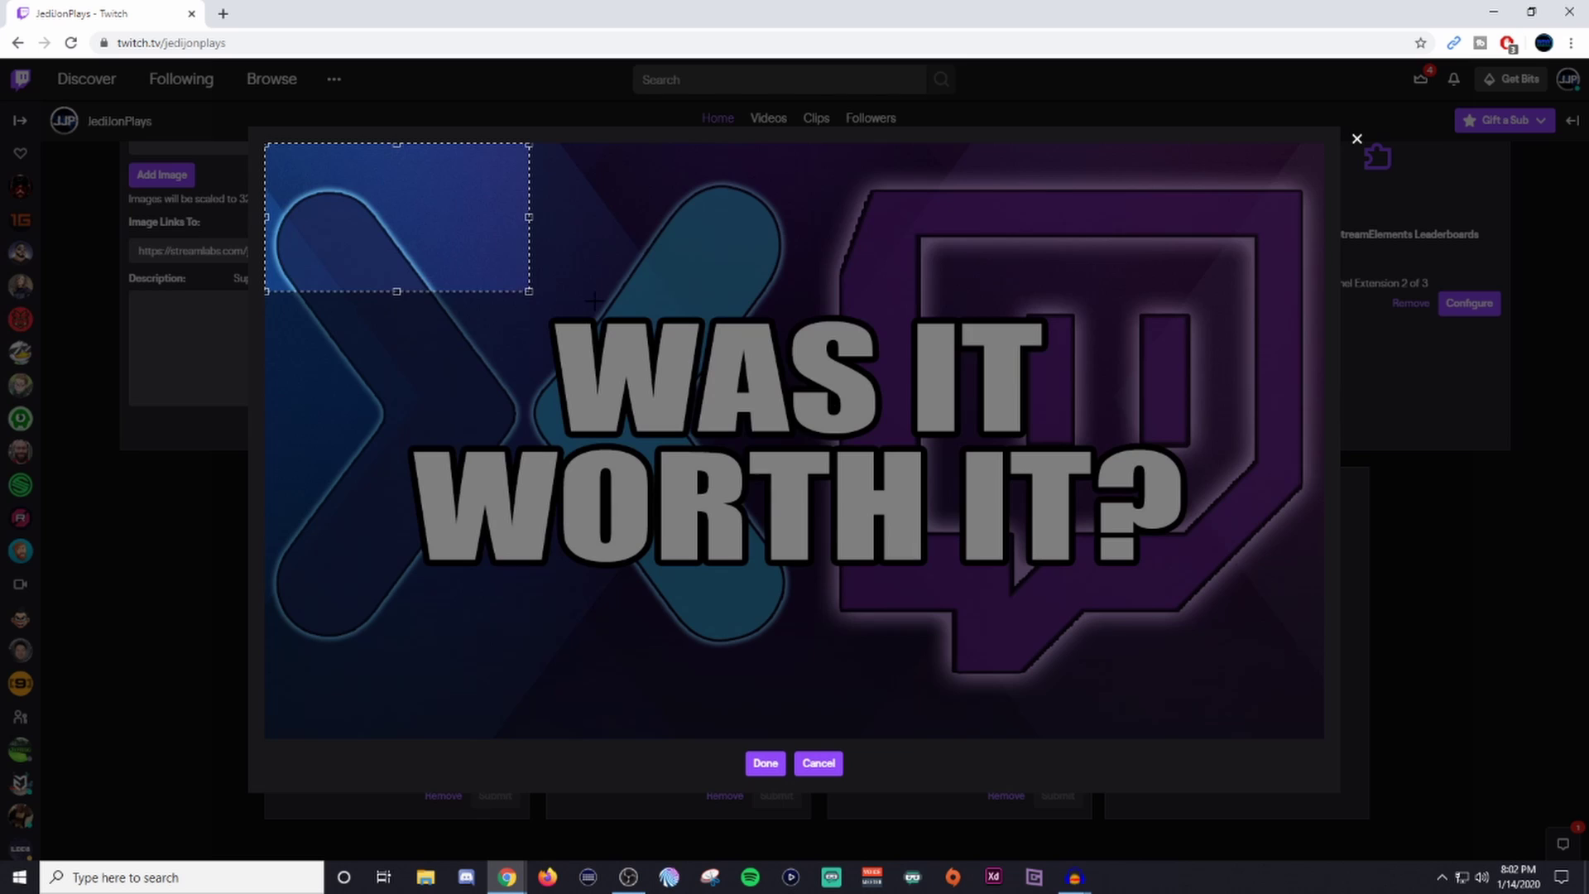
{"action": "left_click_drag", "start_coordinate": [529, 291], "coordinate": [1351, 790]}
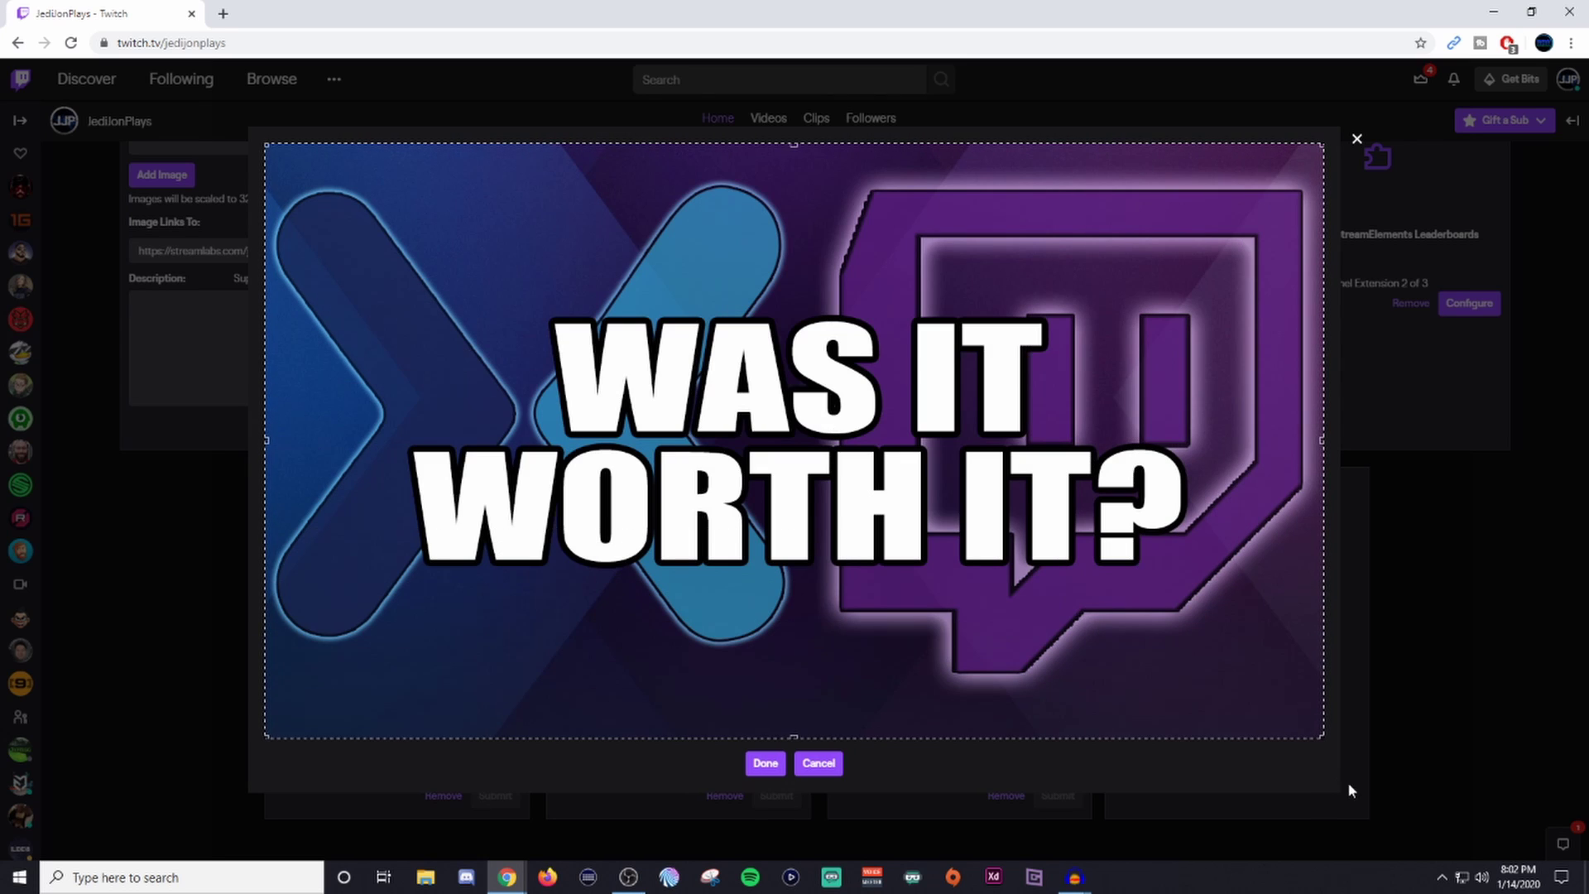
{"action": "left_click", "coordinate": [763, 765]}
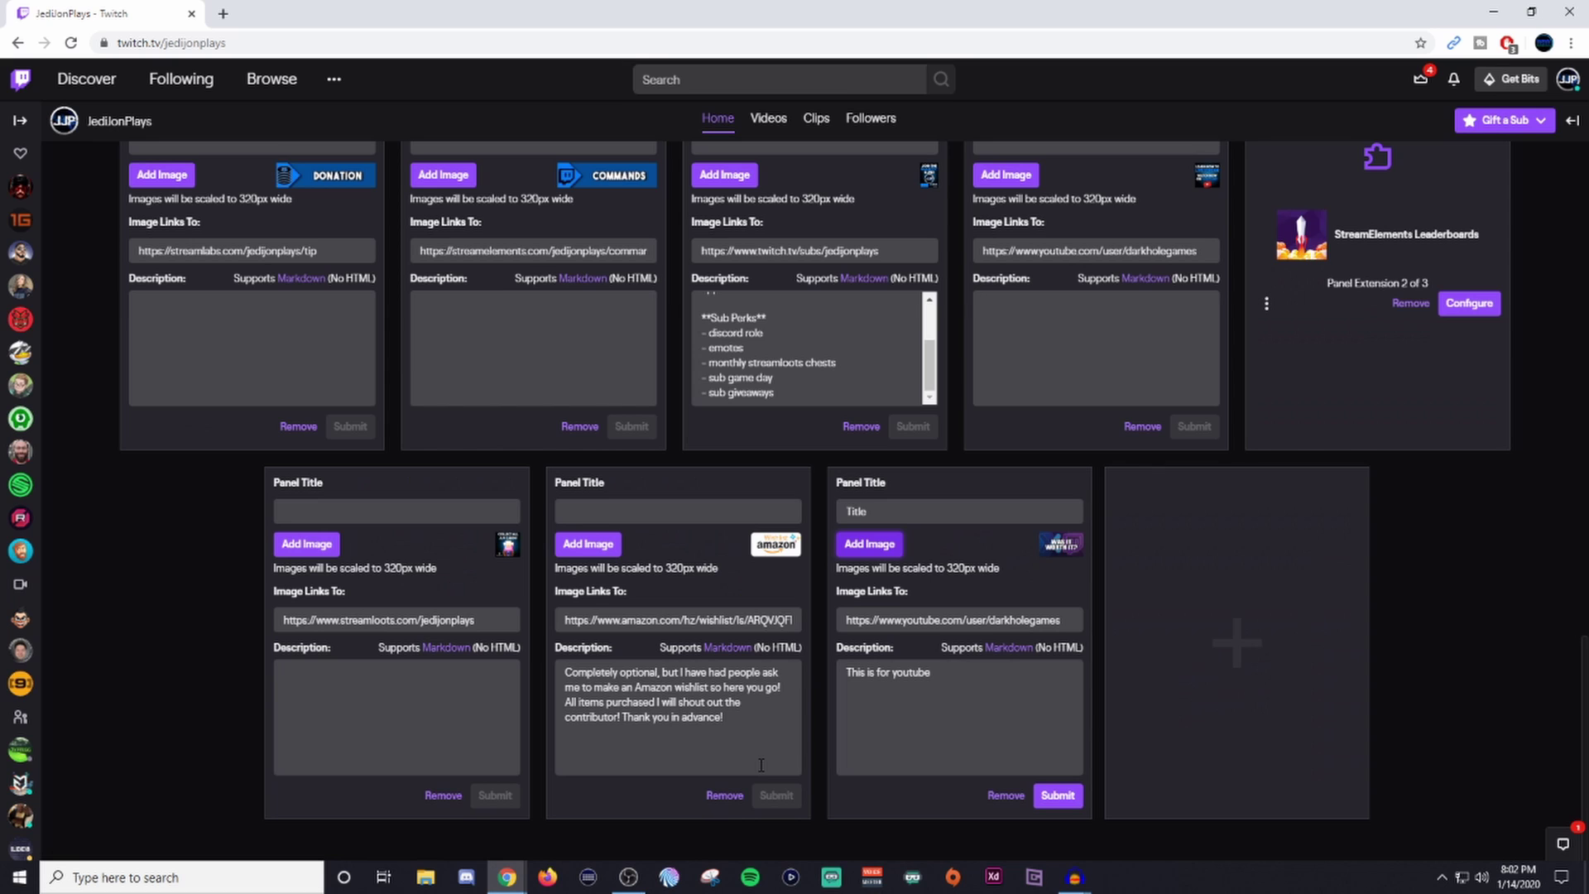
{"action": "left_click", "coordinate": [1065, 801]}
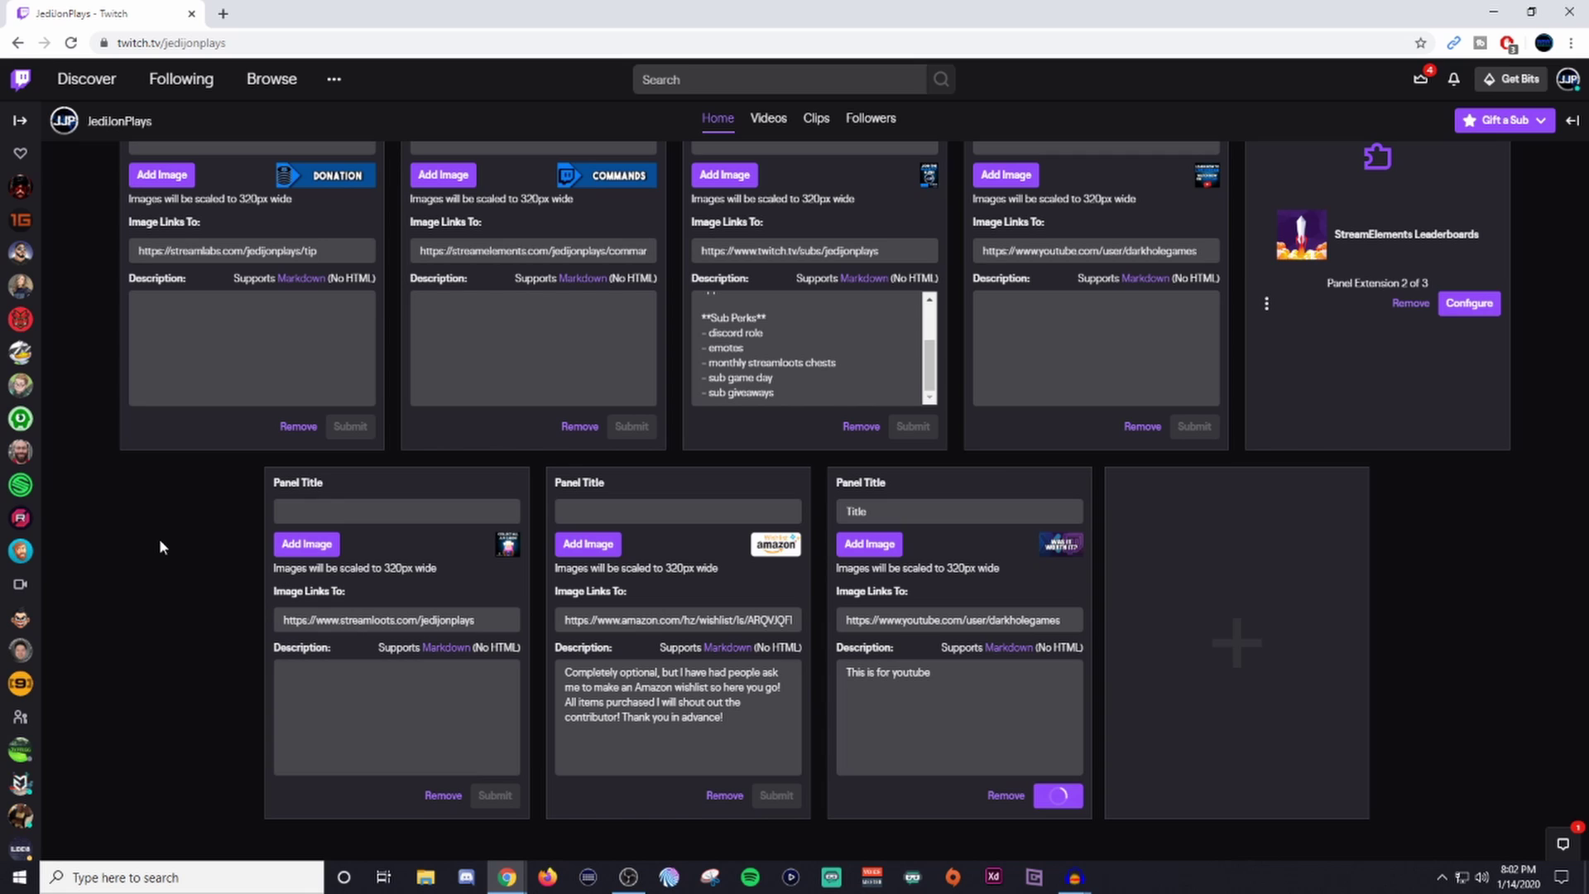
{"action": "scroll", "coordinate": [123, 527], "scroll_direction": "up", "scroll_amount": 10}
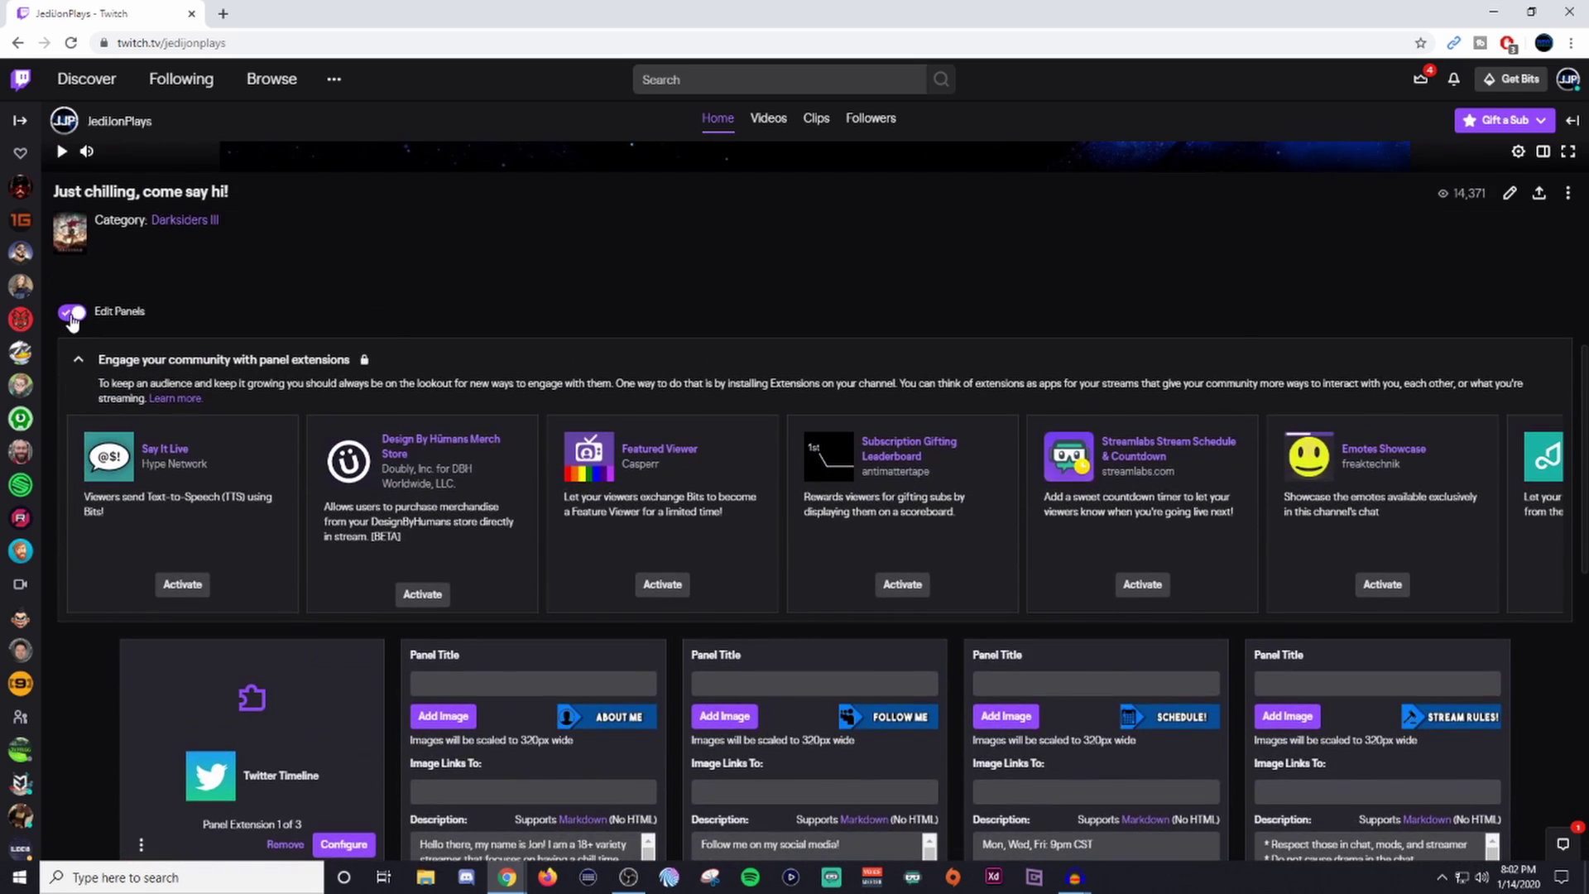
Switch off panel editing and scroll through the channel panels, including the WAS IT WORTH IT? panel
{"action": "left_click", "coordinate": [72, 313]}
{"action": "scroll", "coordinate": [677, 644], "scroll_direction": "down", "scroll_amount": 5}
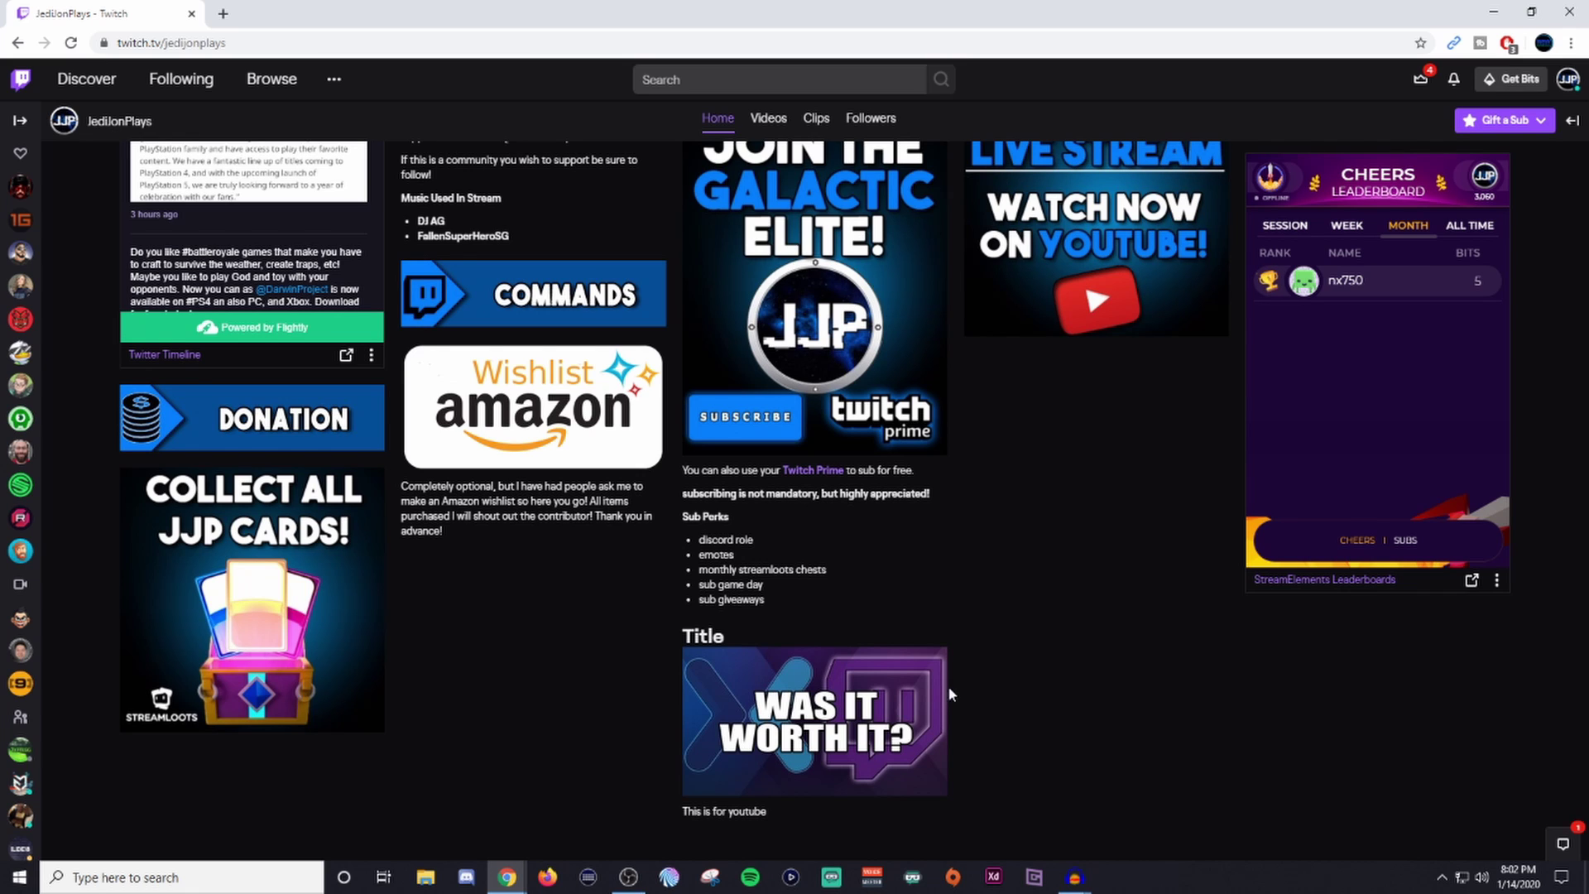
{"action": "scroll", "coordinate": [354, 668], "scroll_direction": "up", "scroll_amount": 7}
Re-enter panel editing and delete the test Title panel, confirming the removal
{"action": "left_click", "coordinate": [69, 481]}
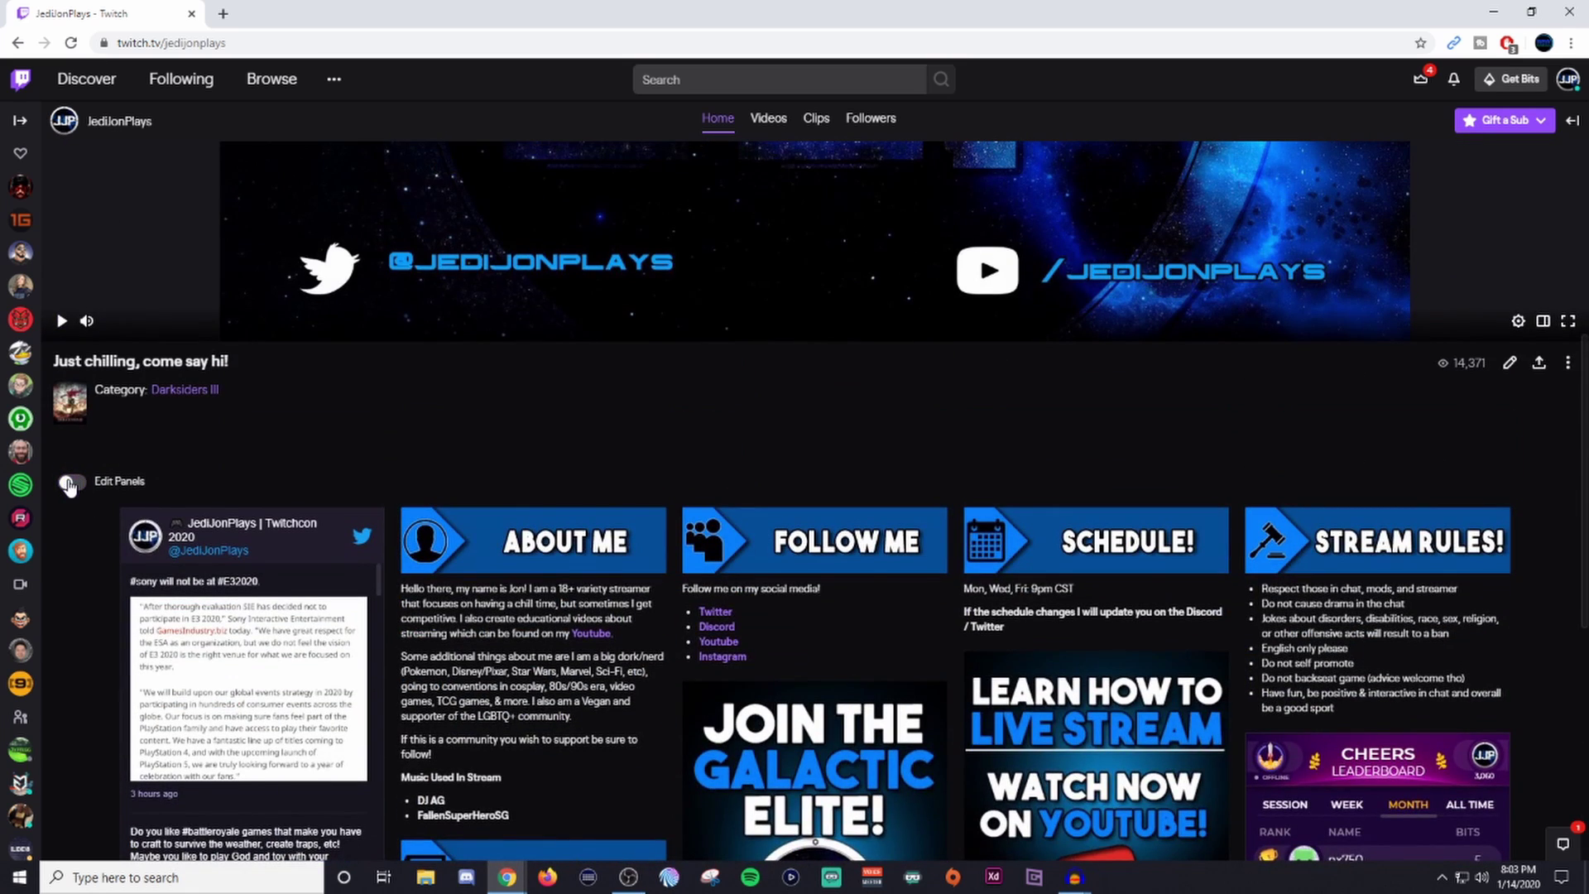
{"action": "scroll", "coordinate": [73, 480], "scroll_direction": "down", "scroll_amount": 10}
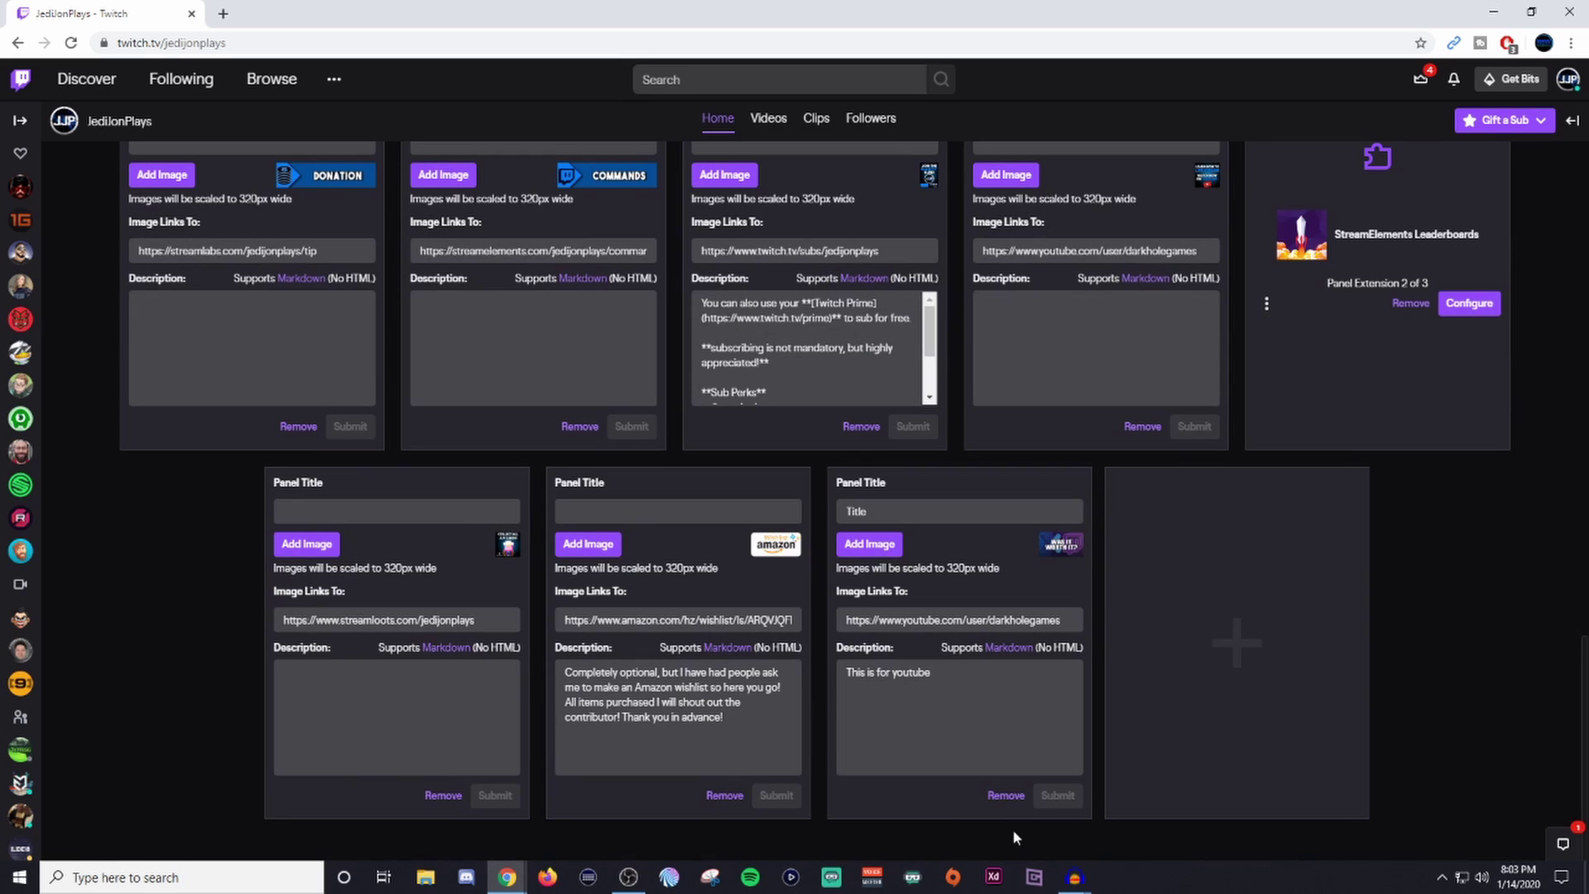
{"action": "left_click", "coordinate": [1005, 795]}
{"action": "left_click", "coordinate": [987, 659]}
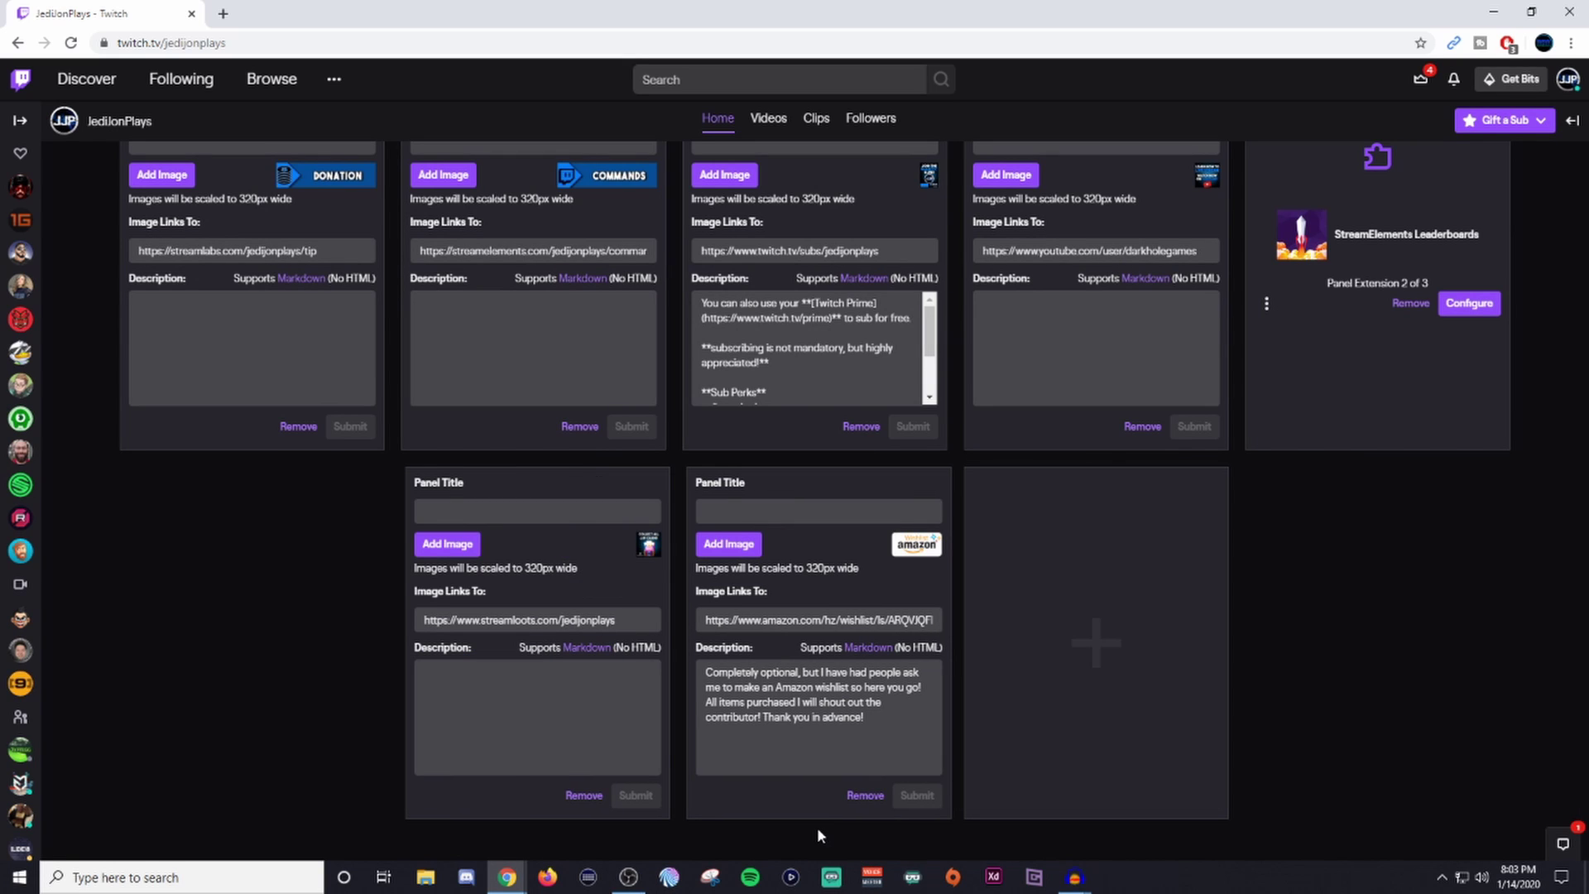
{"action": "scroll", "coordinate": [231, 751], "scroll_direction": "up", "scroll_amount": 2}
{"action": "scroll", "coordinate": [229, 752], "scroll_direction": "up", "scroll_amount": 5}
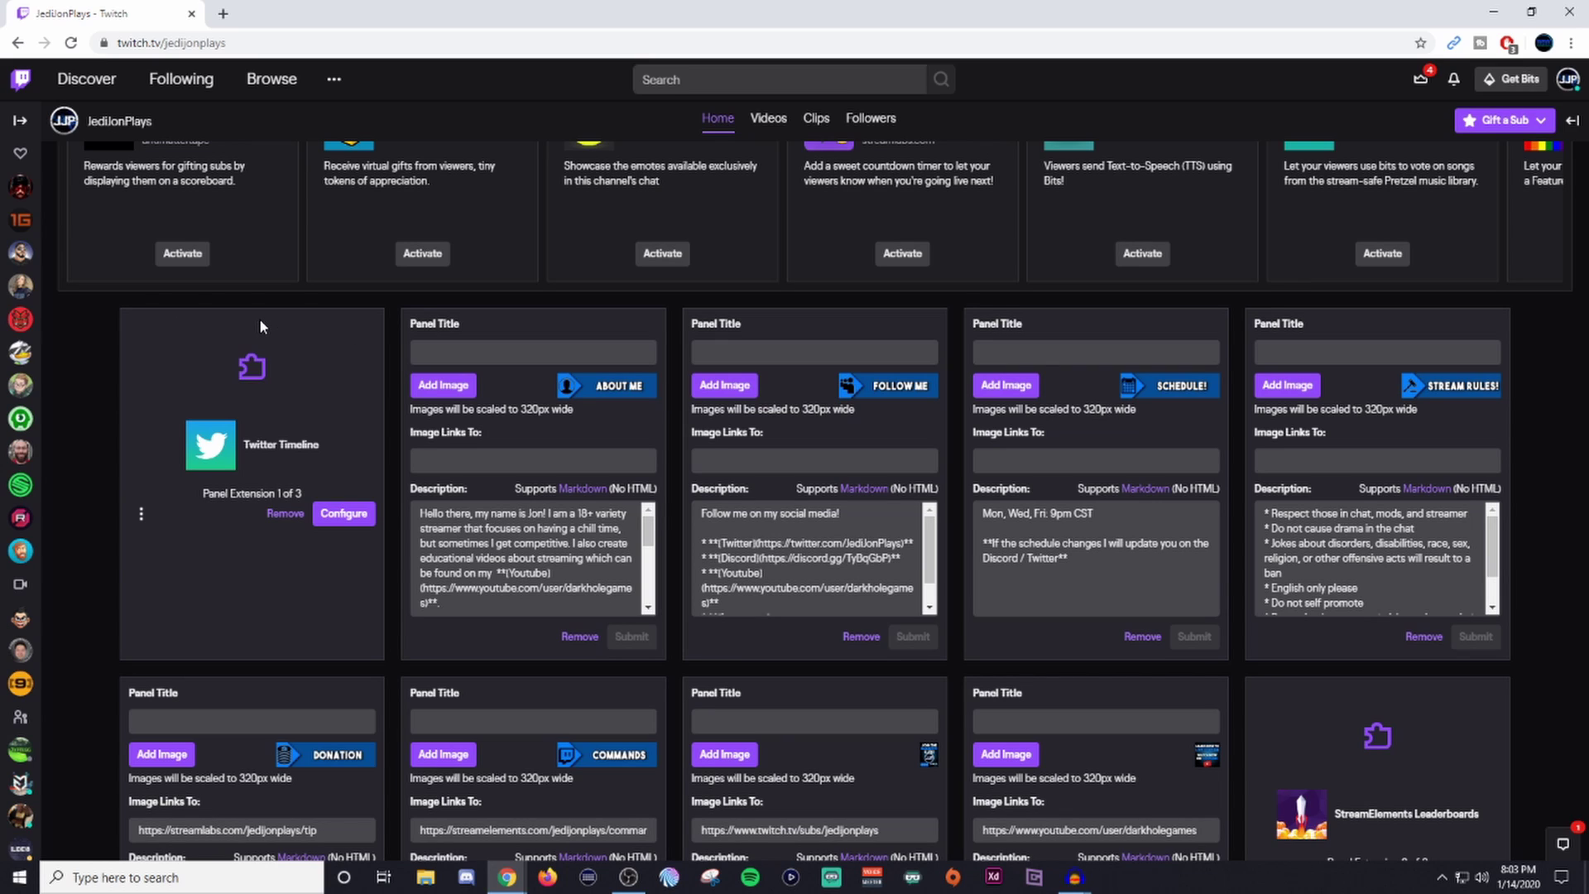
Try dragging the Twitter Timeline panel, then turn off editing and review the panel layout
{"action": "mouse_move", "coordinate": [260, 318]}
{"action": "left_mouse_down"}
{"action": "mouse_move", "coordinate": [831, 329]}
{"action": "mouse_move", "coordinate": [534, 311]}
{"action": "mouse_move", "coordinate": [279, 322]}
{"action": "left_mouse_up"}
{"action": "scroll", "coordinate": [75, 410], "scroll_direction": "up", "scroll_amount": 6}
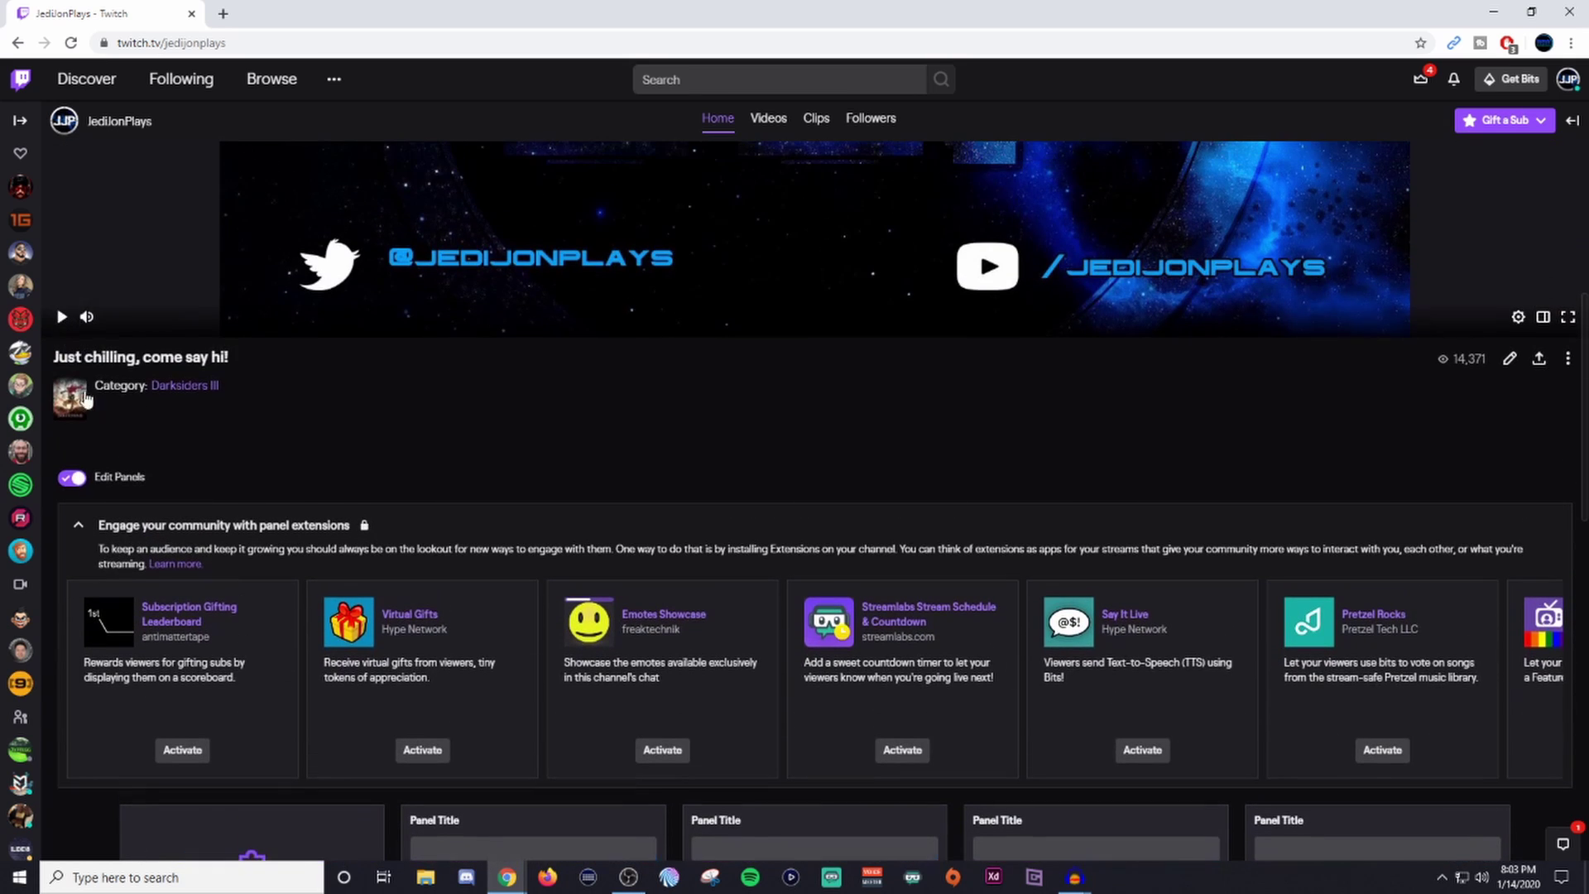
{"action": "left_click", "coordinate": [68, 480]}
{"action": "scroll", "coordinate": [71, 571], "scroll_direction": "down", "scroll_amount": 3}
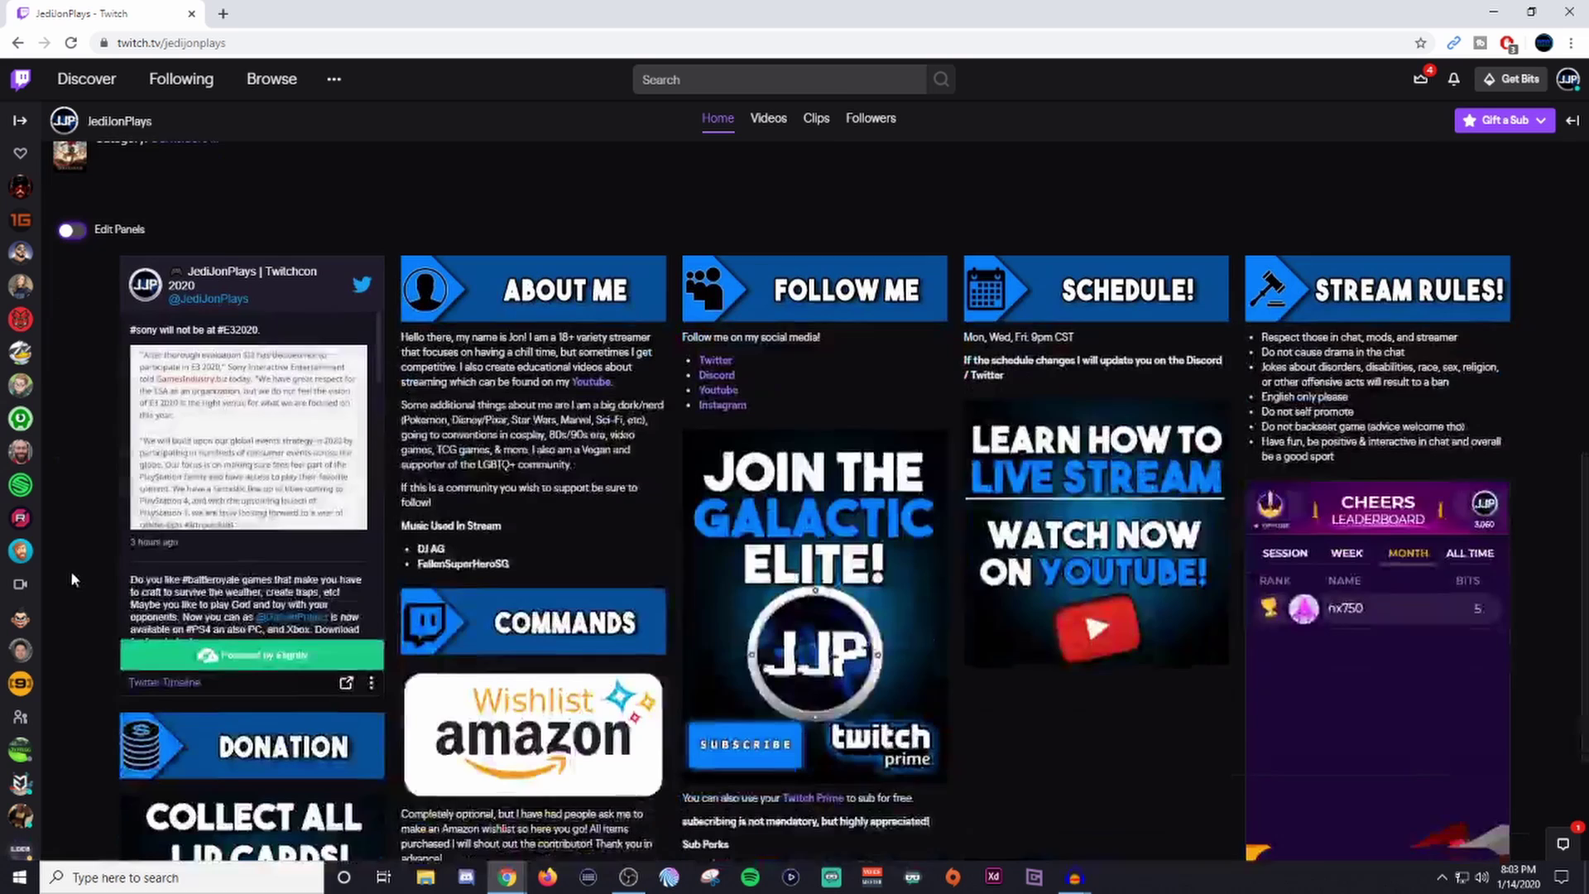
{"action": "scroll", "coordinate": [71, 569], "scroll_direction": "down", "scroll_amount": 3}
{"action": "scroll", "coordinate": [72, 566], "scroll_direction": "up", "scroll_amount": 3}
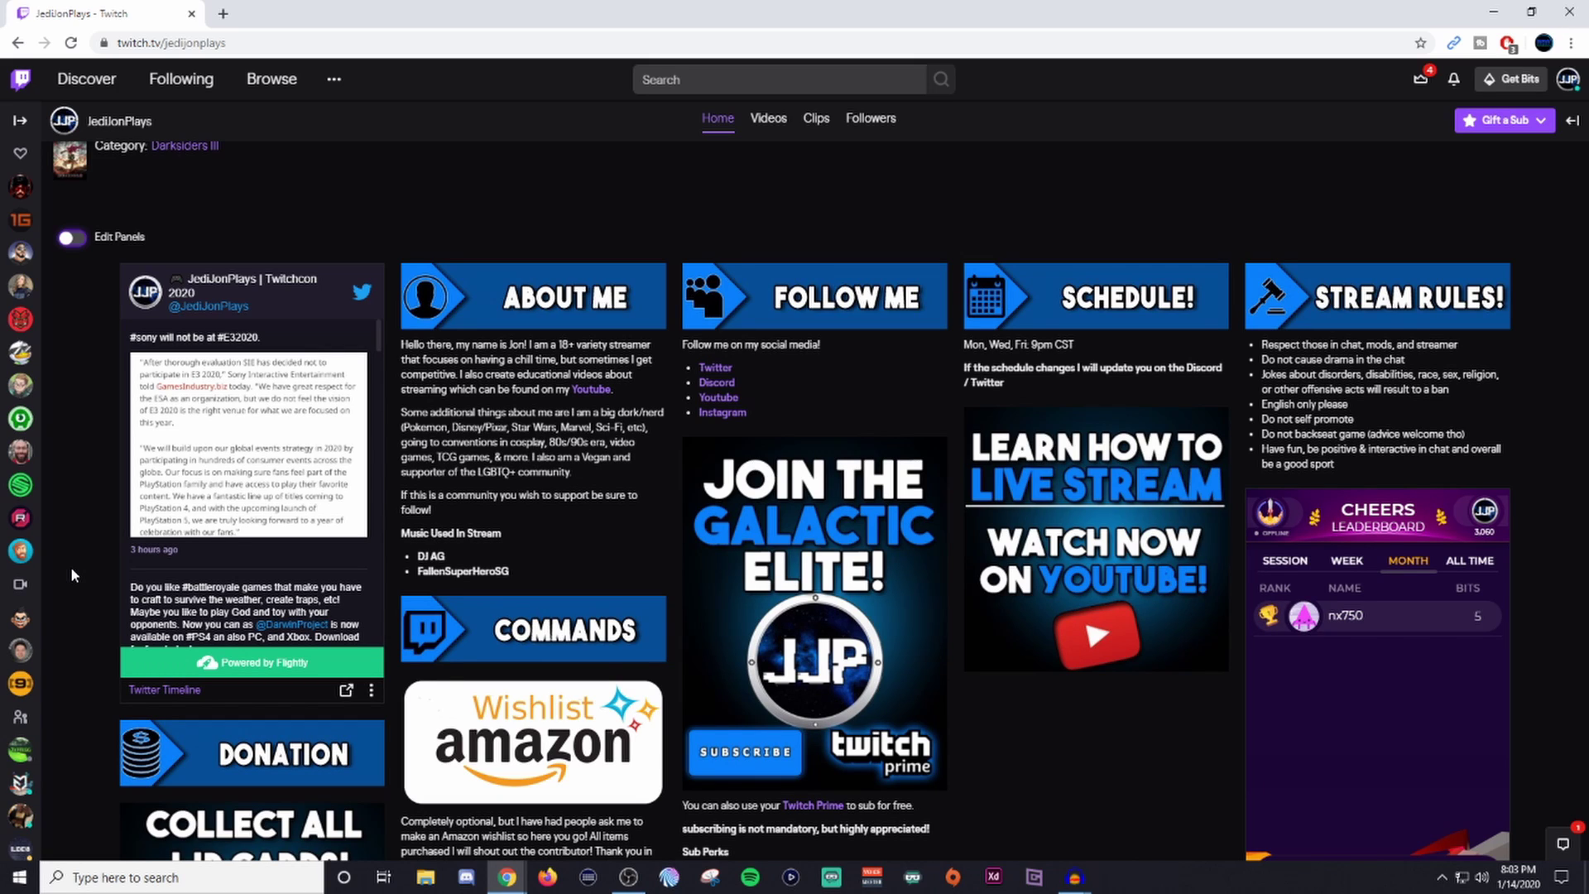
Turn panel editing on, browse the suggested panel extensions, and open the dashboard's Extensions discovery page
{"action": "left_click", "coordinate": [75, 245]}
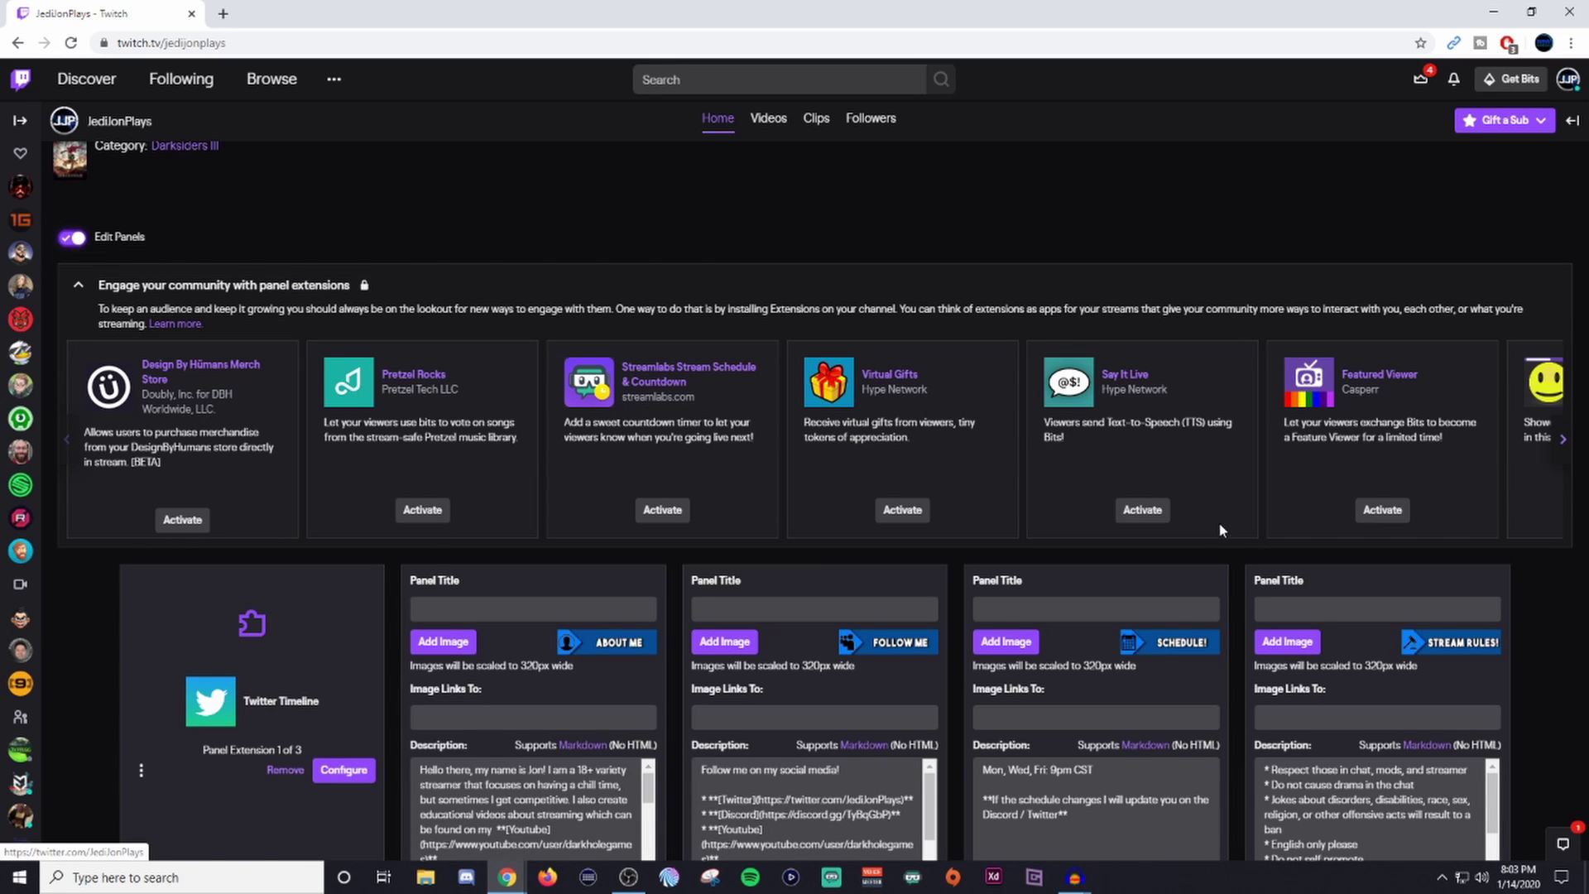
{"action": "left_click", "coordinate": [1563, 439]}
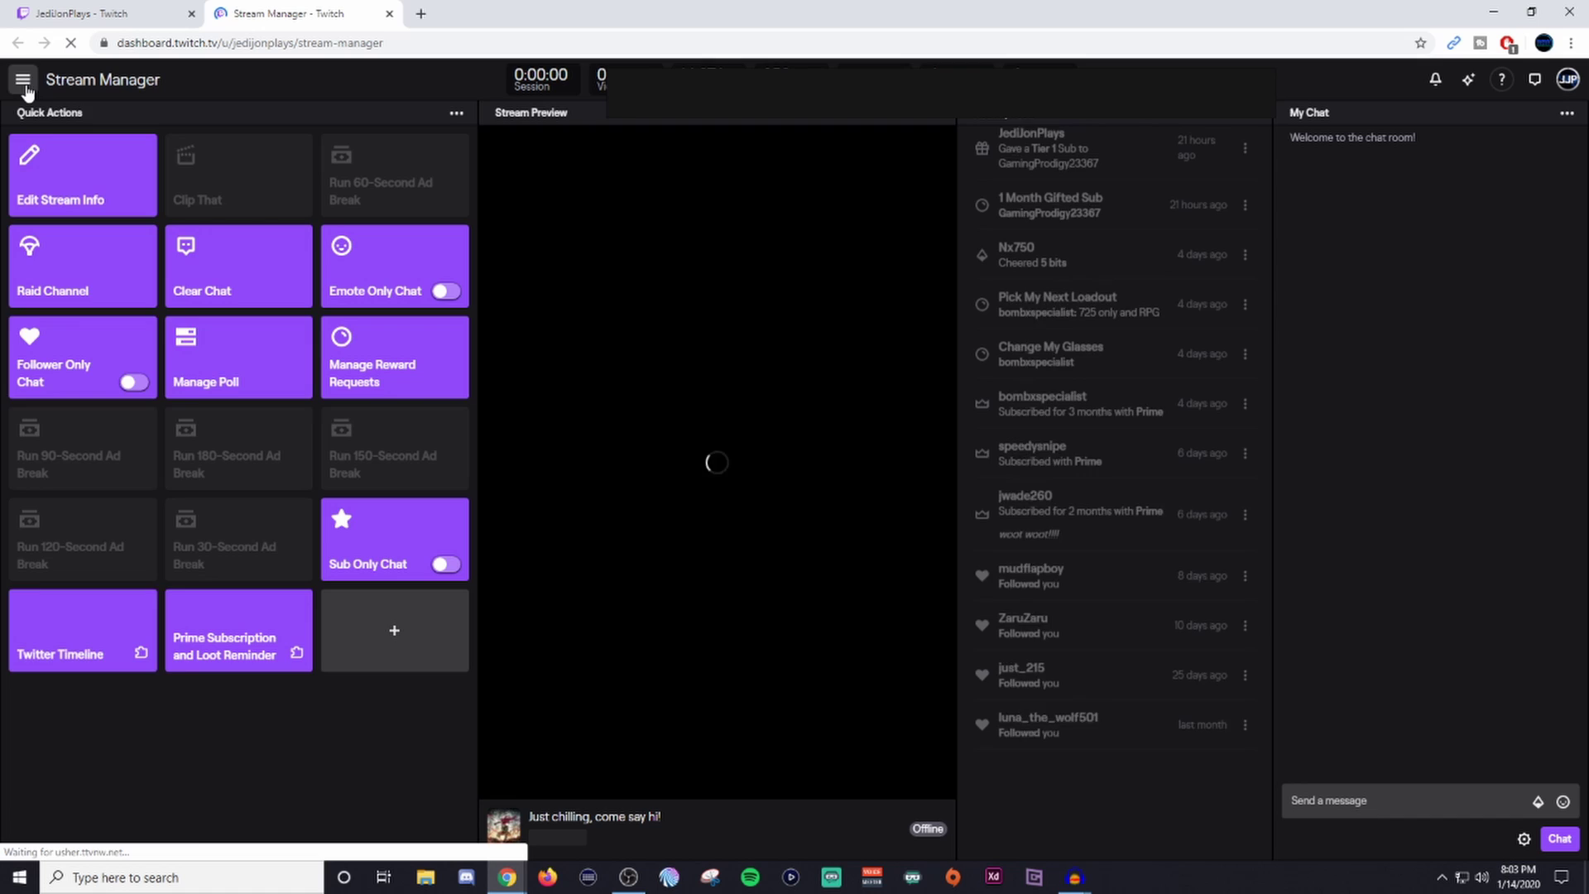
{"action": "left_click", "coordinate": [23, 78]}
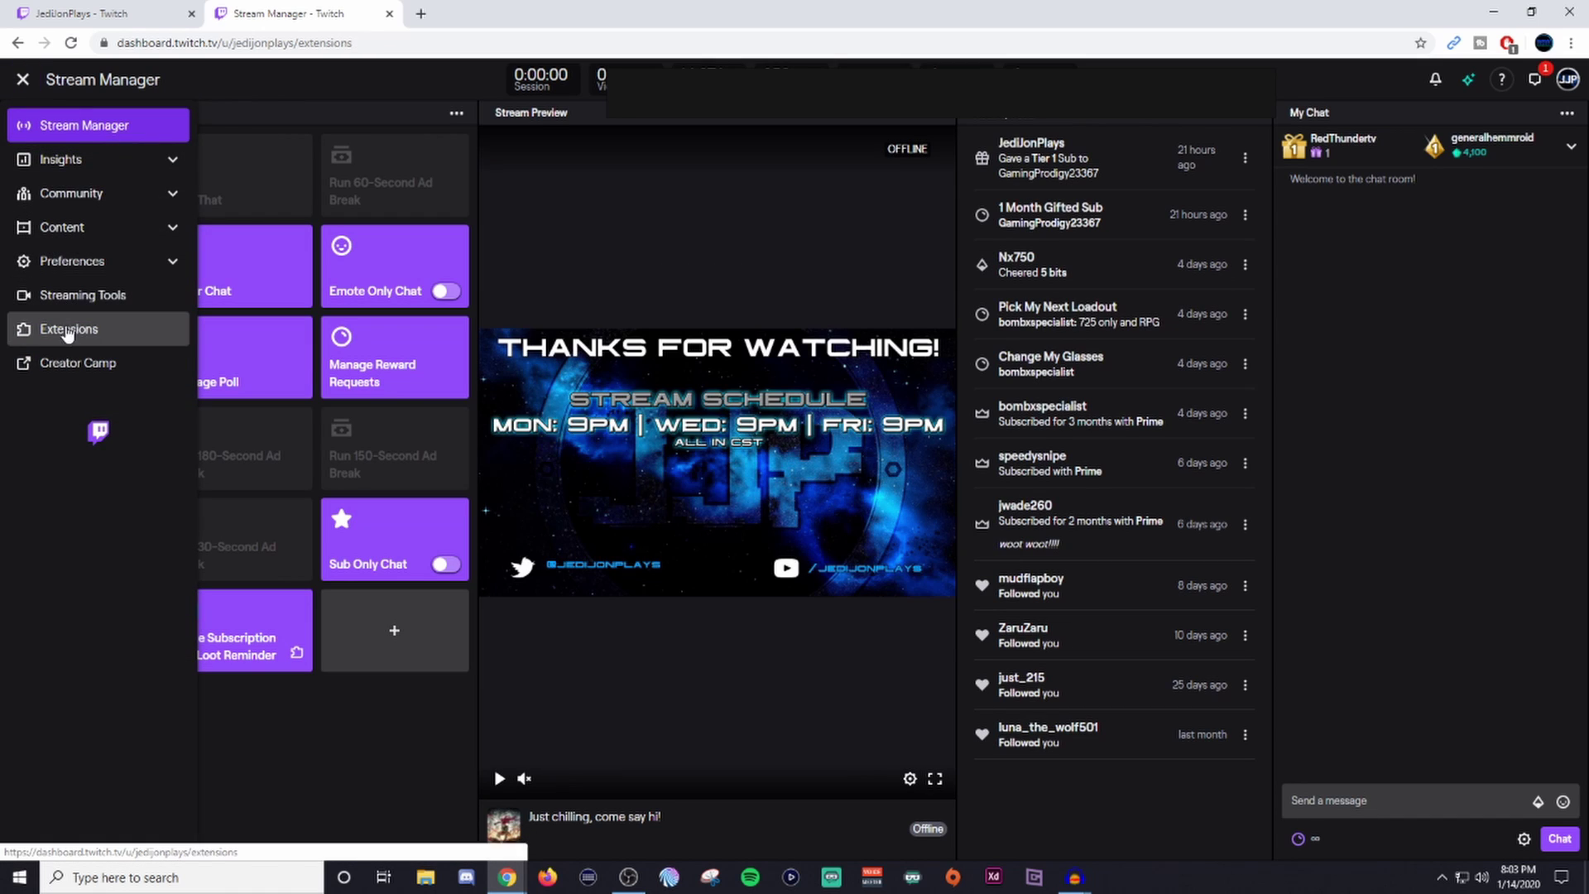
{"action": "left_click", "coordinate": [66, 329]}
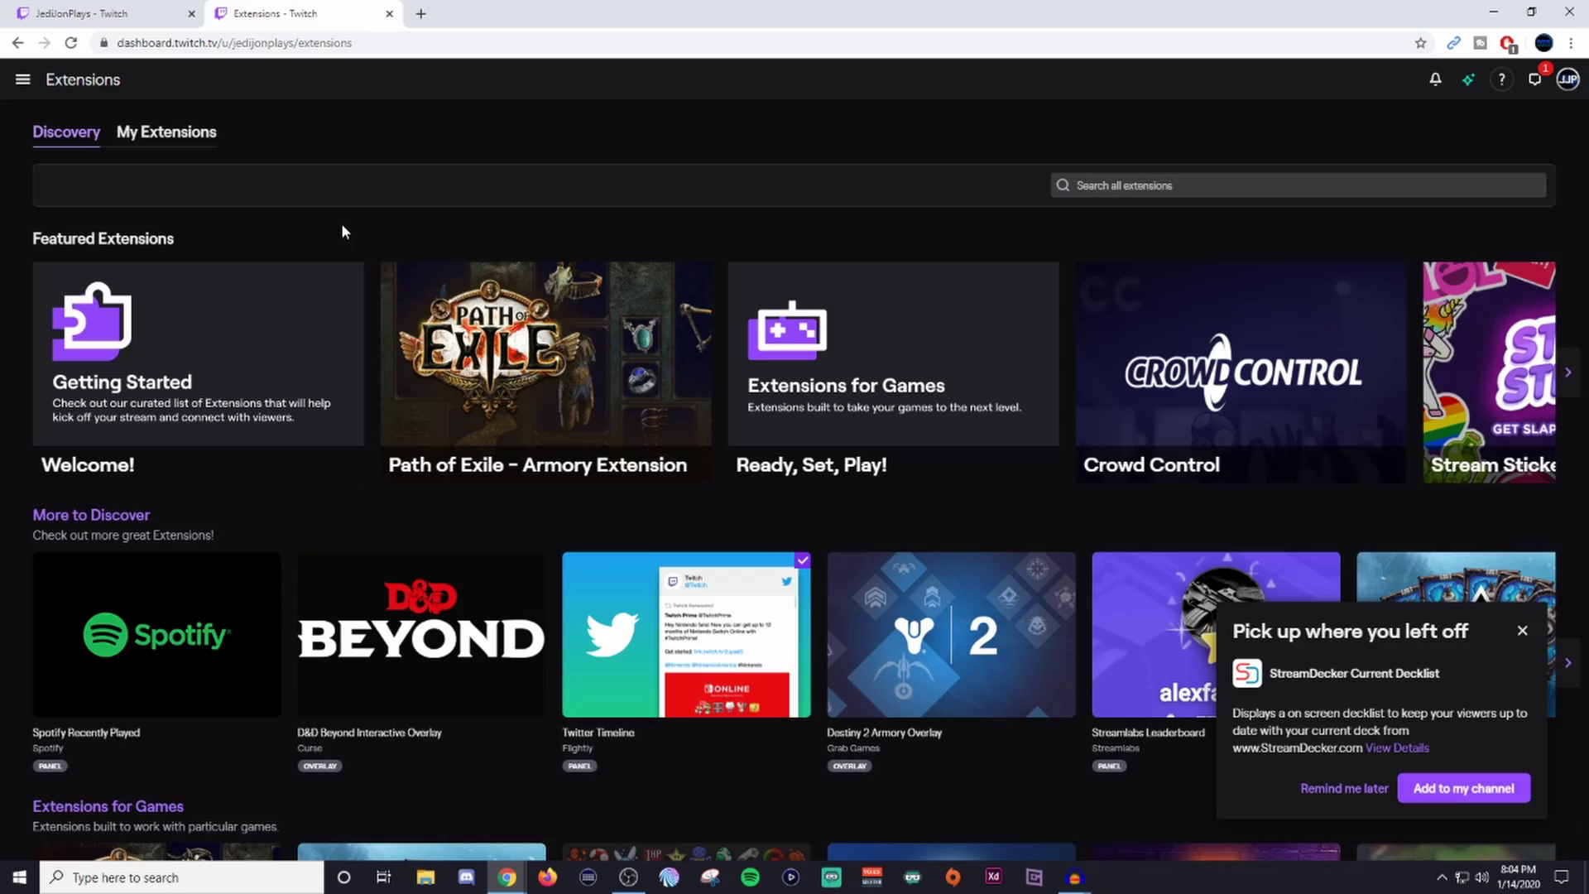
{"action": "scroll", "coordinate": [341, 225], "scroll_direction": "down", "scroll_amount": 4}
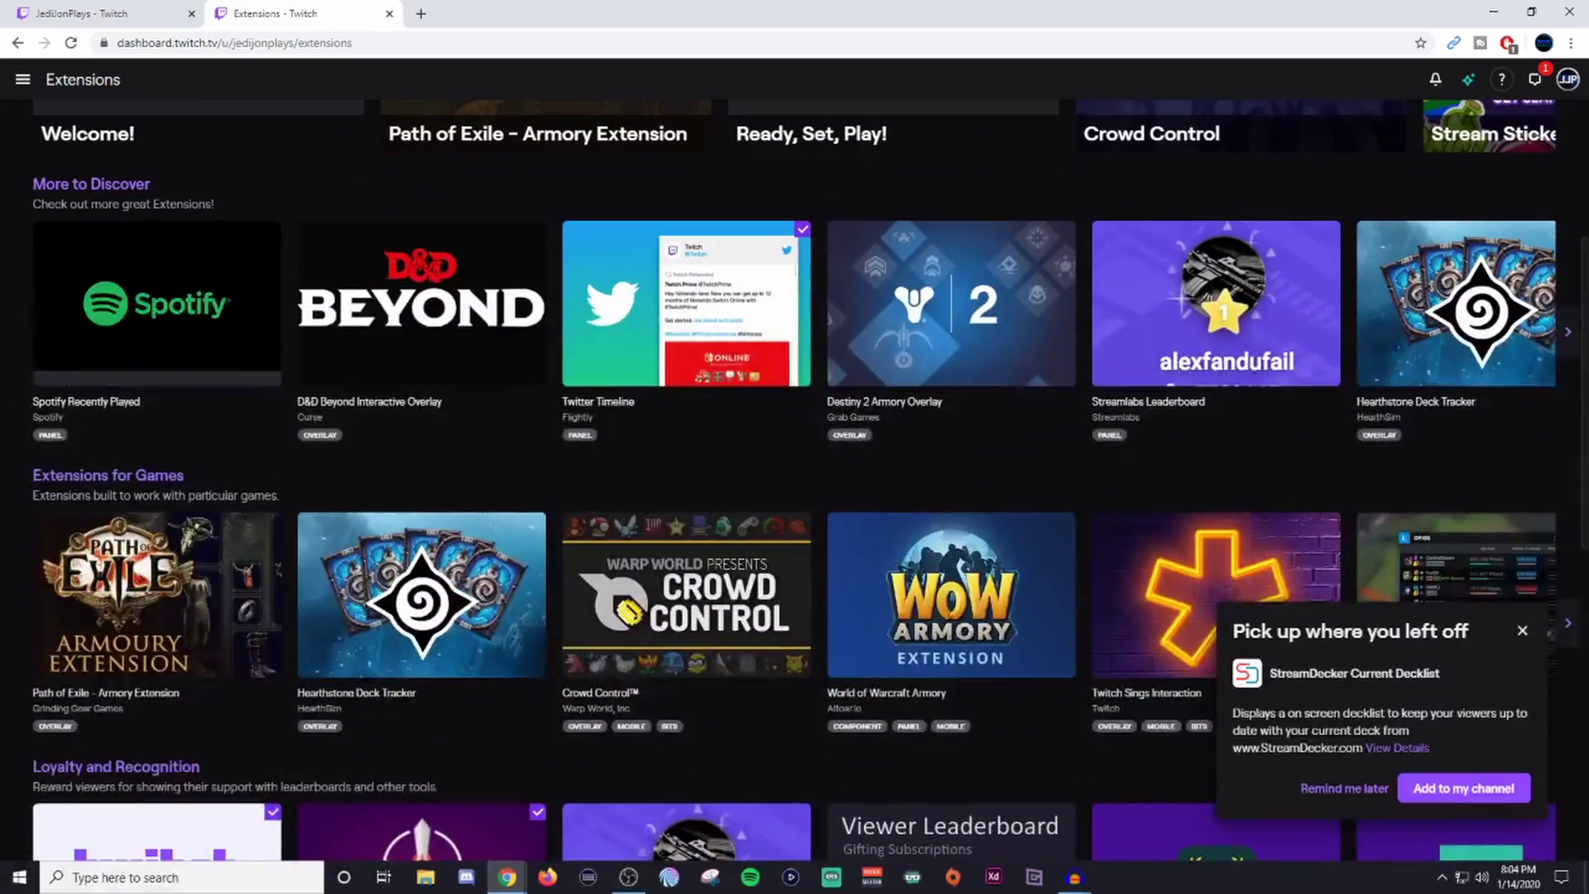
{"action": "scroll", "coordinate": [17, 414], "scroll_direction": "down", "scroll_amount": 2}
{"action": "scroll", "coordinate": [13, 424], "scroll_direction": "down", "scroll_amount": 5}
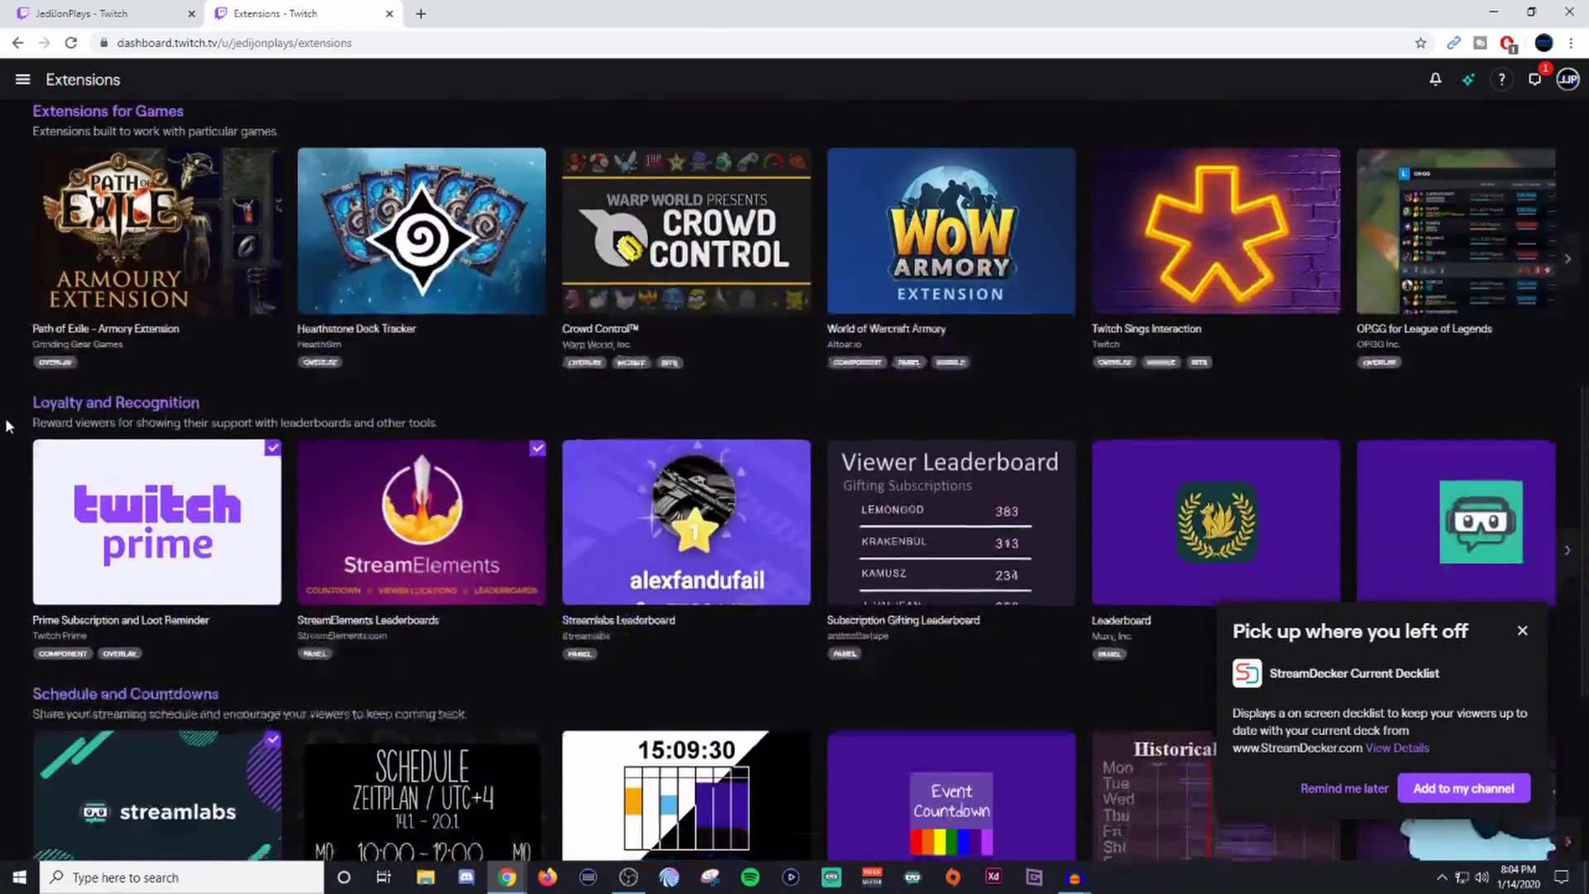
{"action": "scroll", "coordinate": [7, 426], "scroll_direction": "down", "scroll_amount": 5}
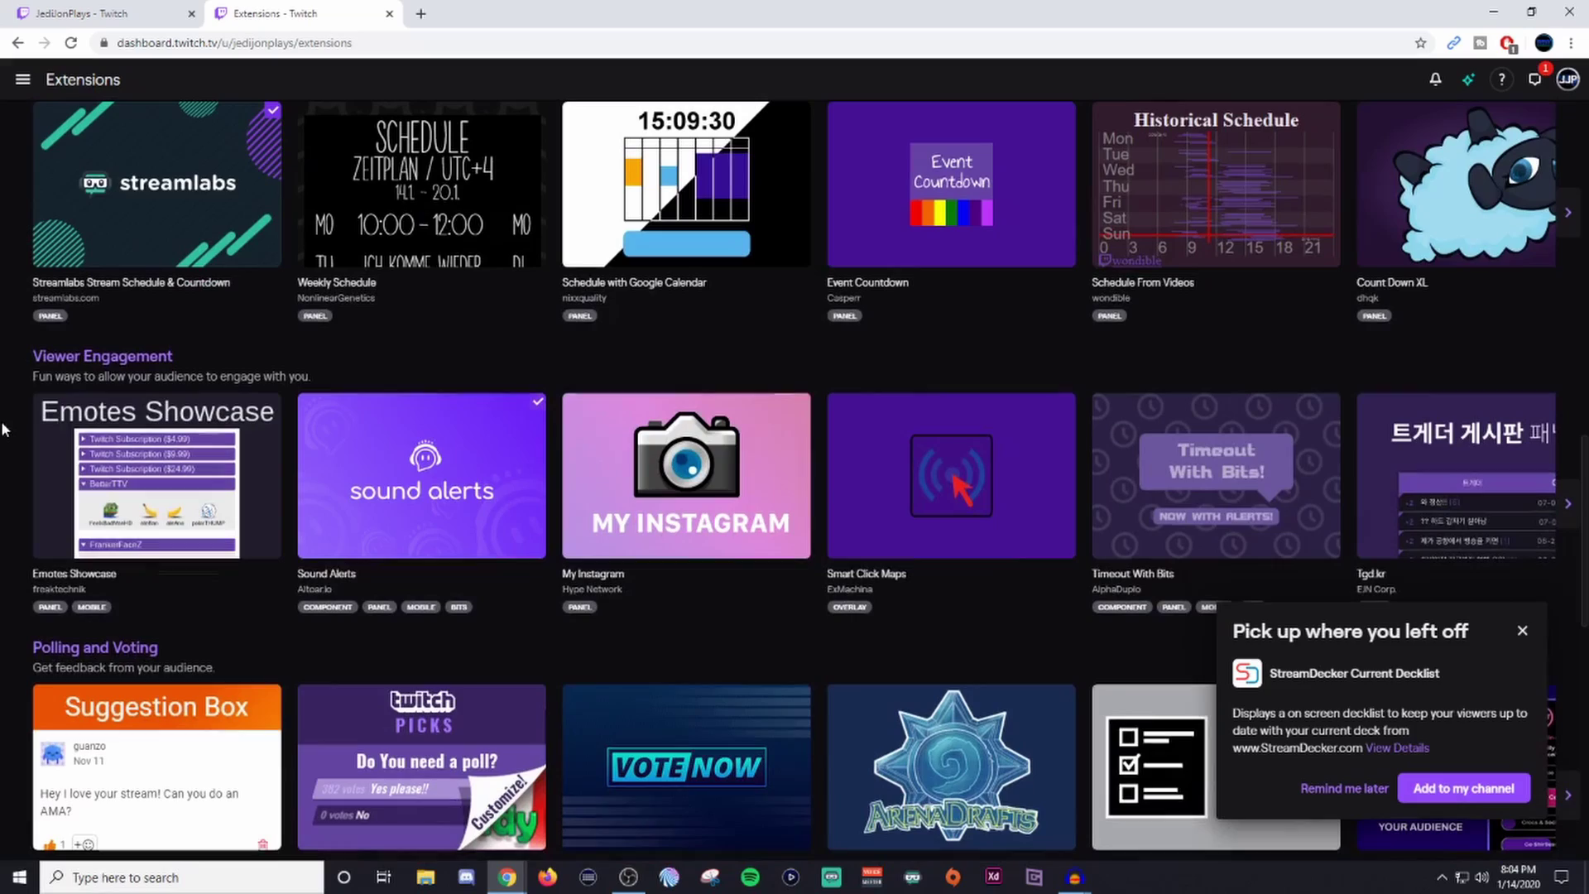
{"action": "scroll", "coordinate": [4, 429], "scroll_direction": "down", "scroll_amount": 6}
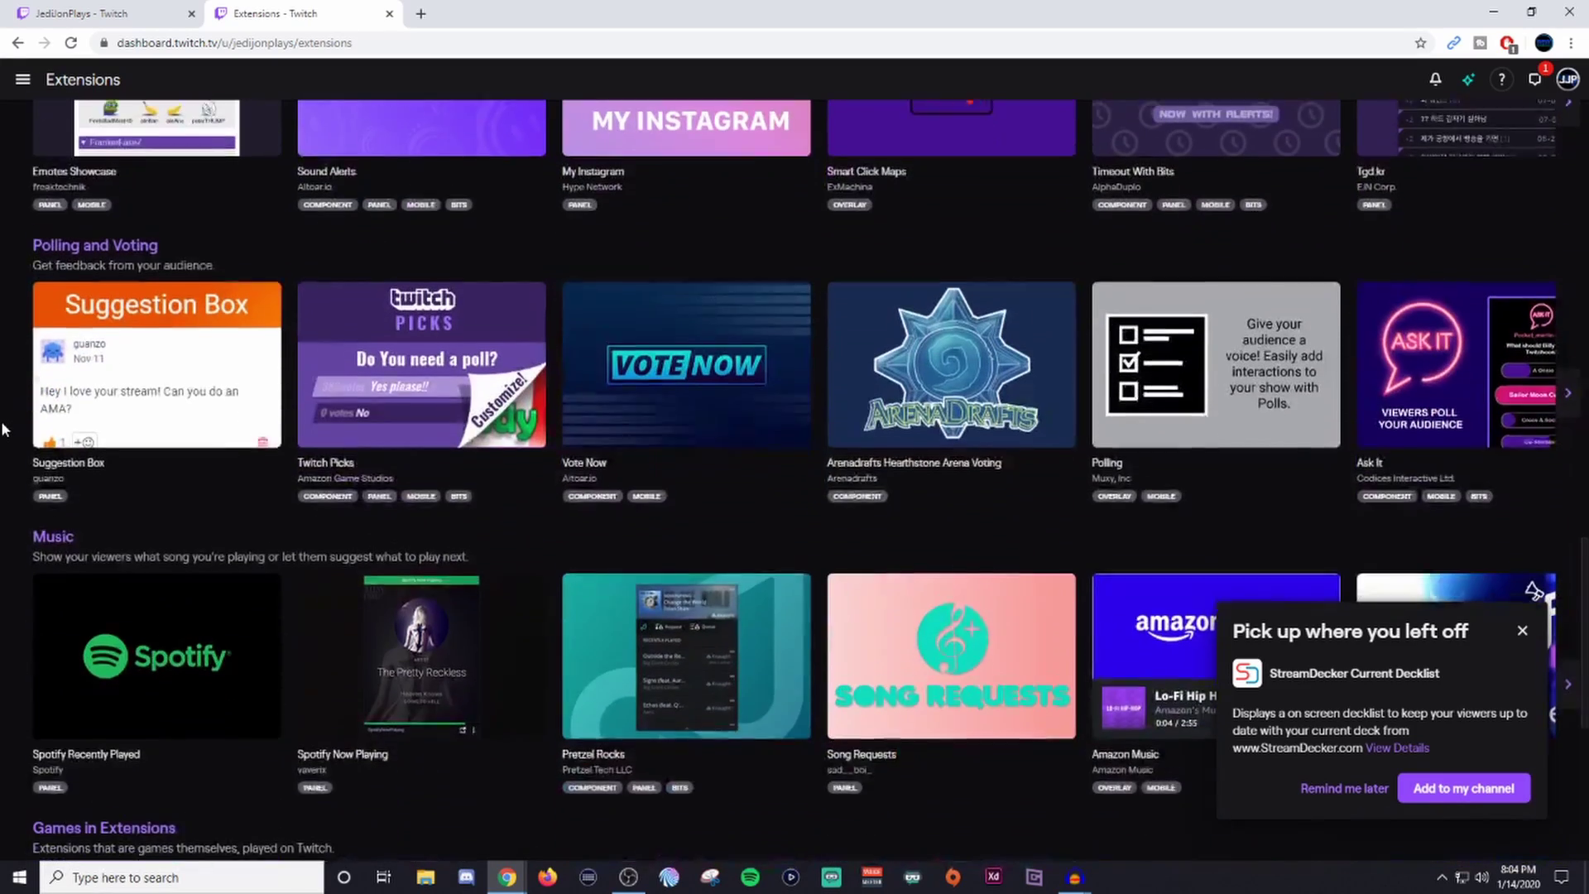
{"action": "scroll", "coordinate": [4, 429], "scroll_direction": "down", "scroll_amount": 5}
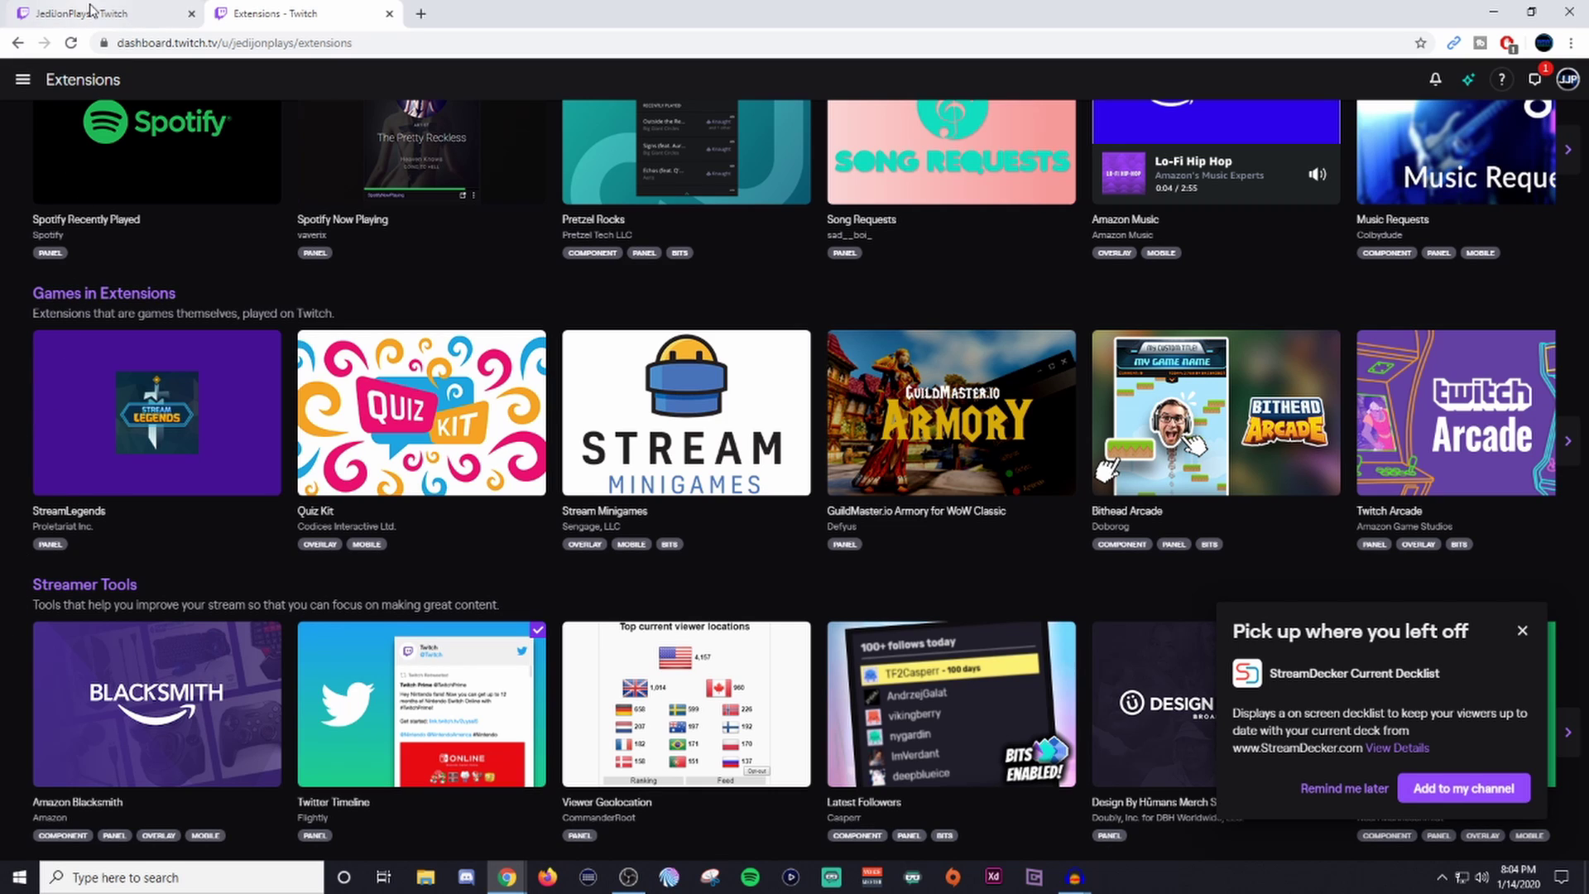
{"action": "scroll", "coordinate": [27, 159], "scroll_direction": "up", "scroll_amount": 20}
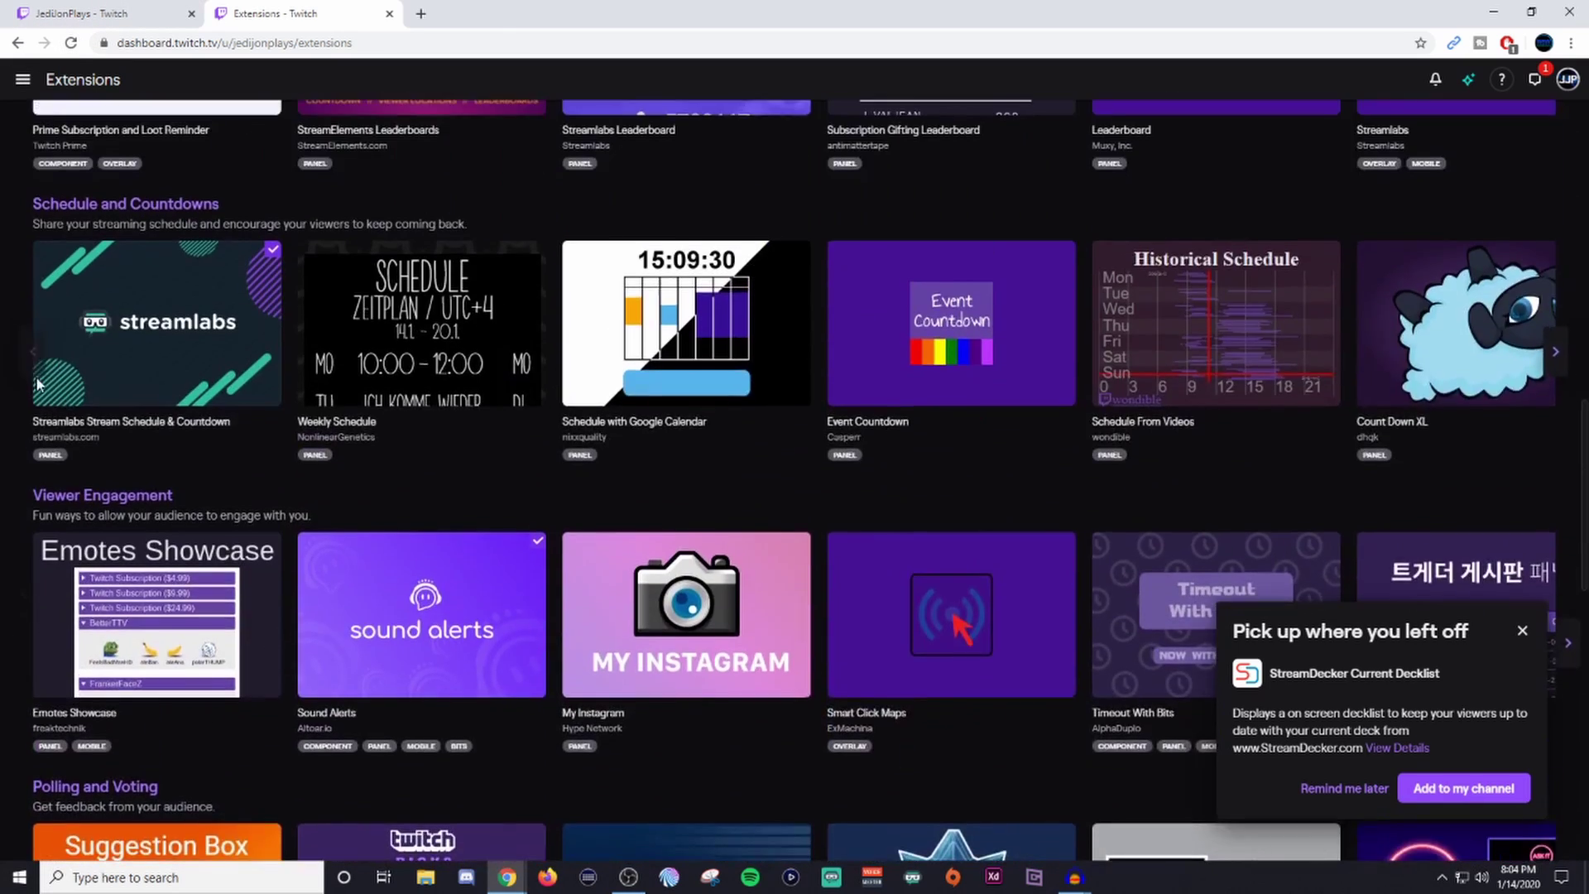
{"action": "scroll", "coordinate": [26, 379], "scroll_direction": "up", "scroll_amount": 4}
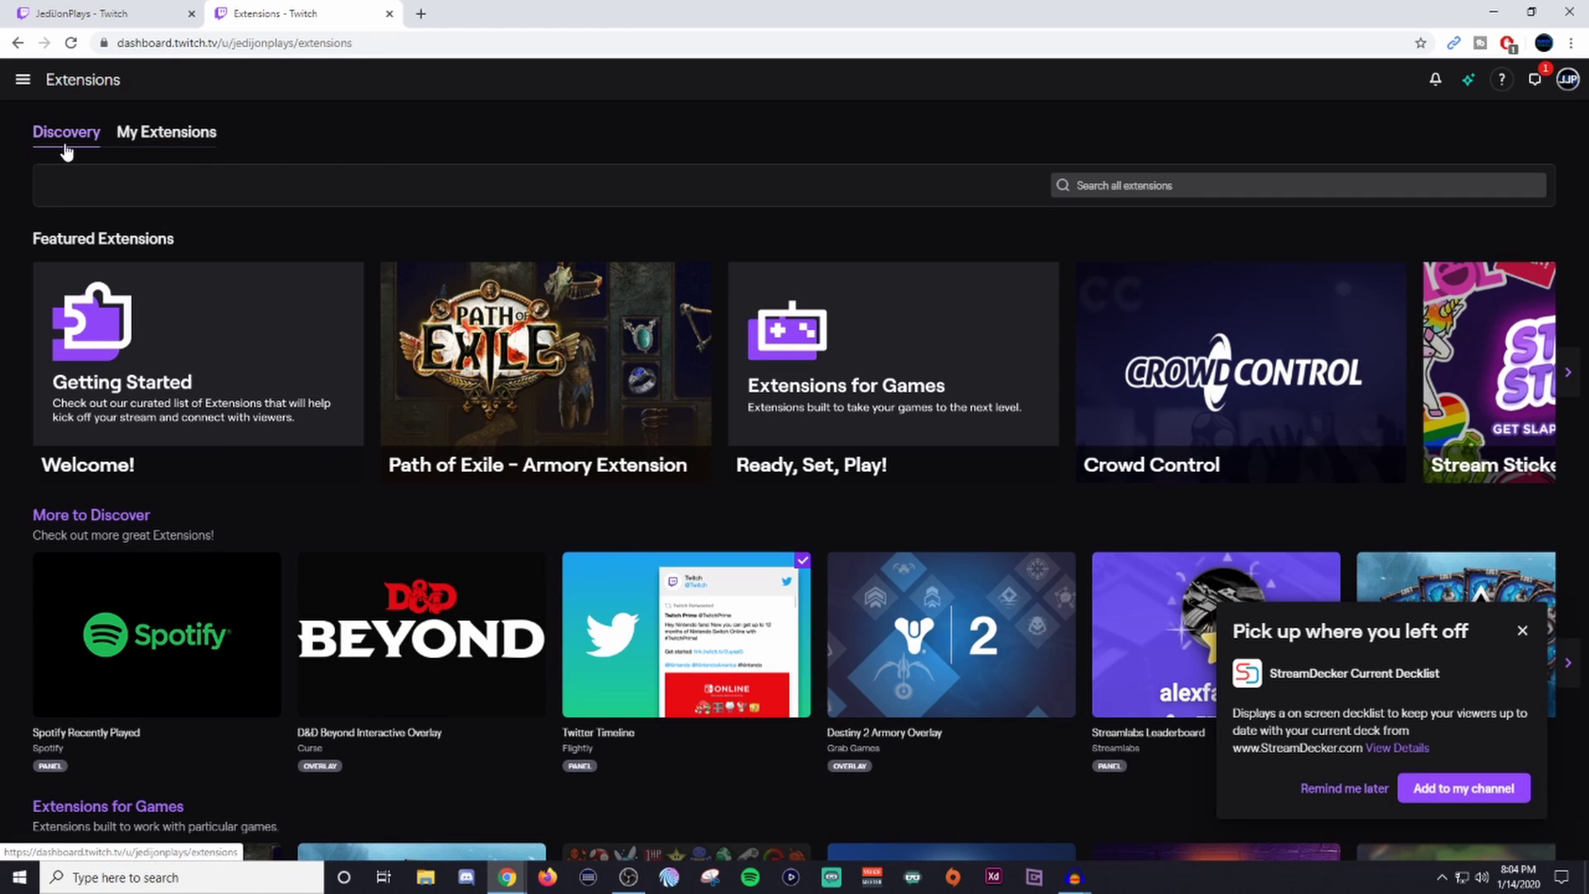
Check My Extensions for Twitter Timeline as Panel 1 and StreamElements Leaderboards as Panel 3
{"action": "left_click", "coordinate": [162, 142]}
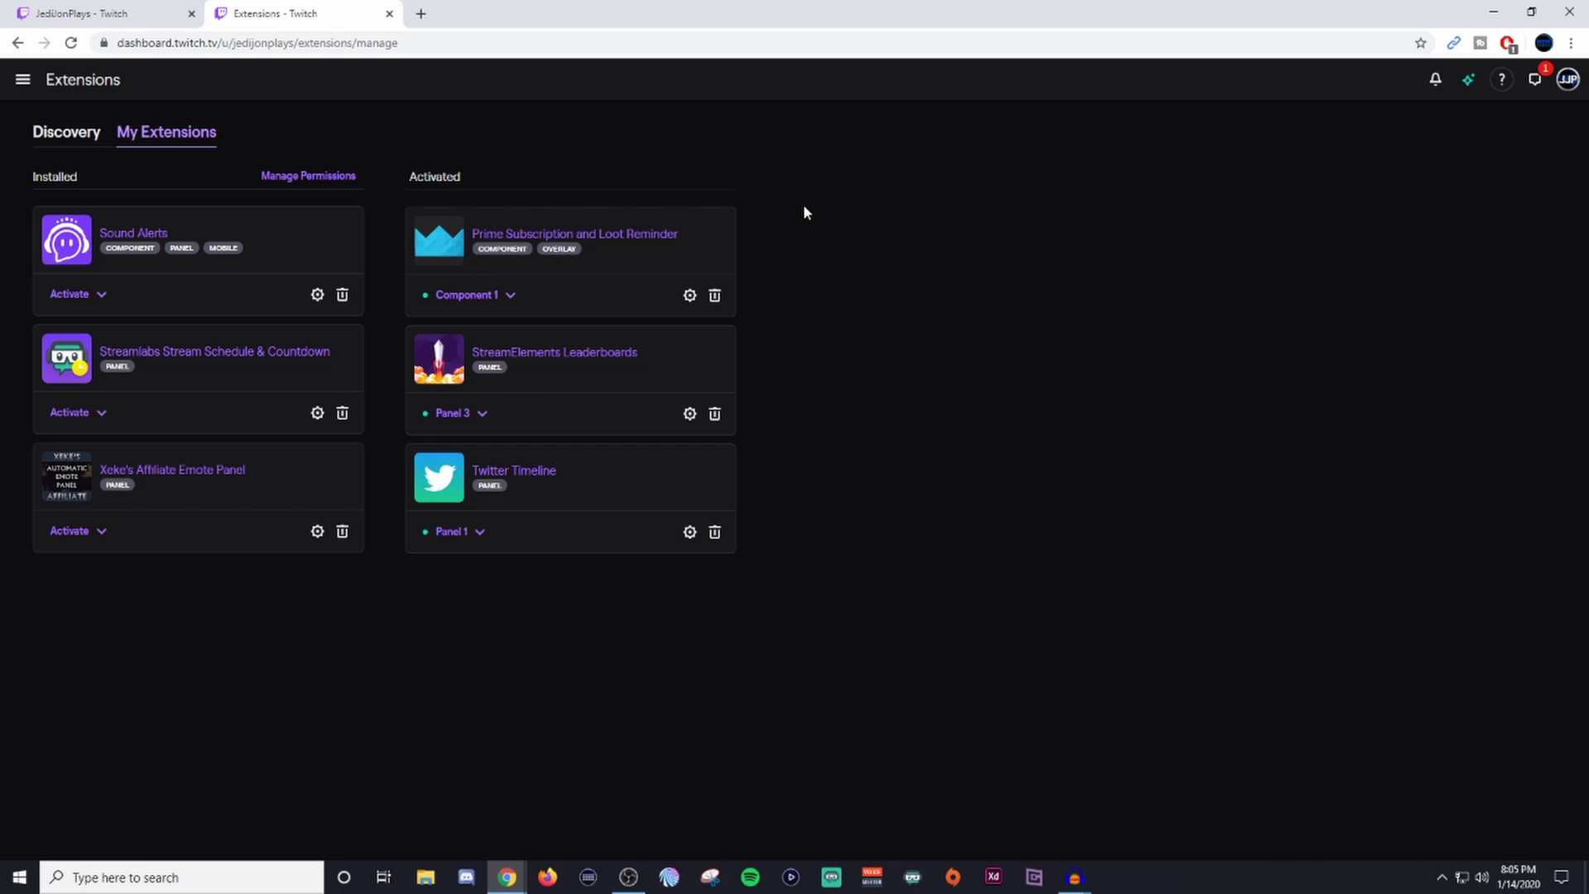
Return to the channel page and scroll through its panels
{"action": "left_click", "coordinate": [83, 13]}
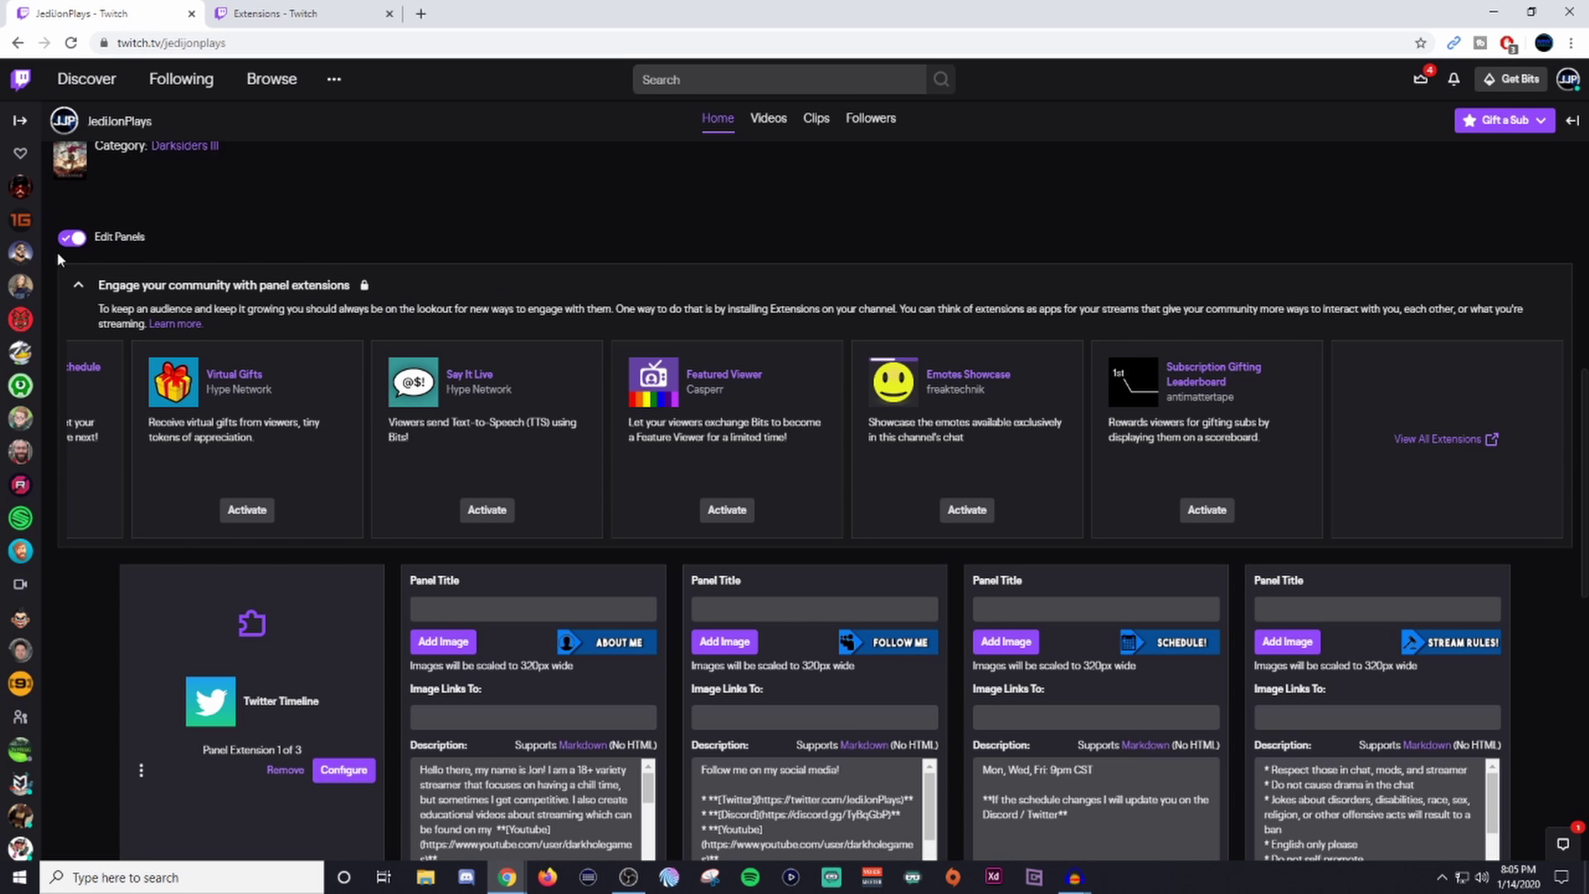
{"action": "scroll", "coordinate": [161, 559], "scroll_direction": "down", "scroll_amount": 1}
{"action": "scroll", "coordinate": [162, 564], "scroll_direction": "down", "scroll_amount": 3}
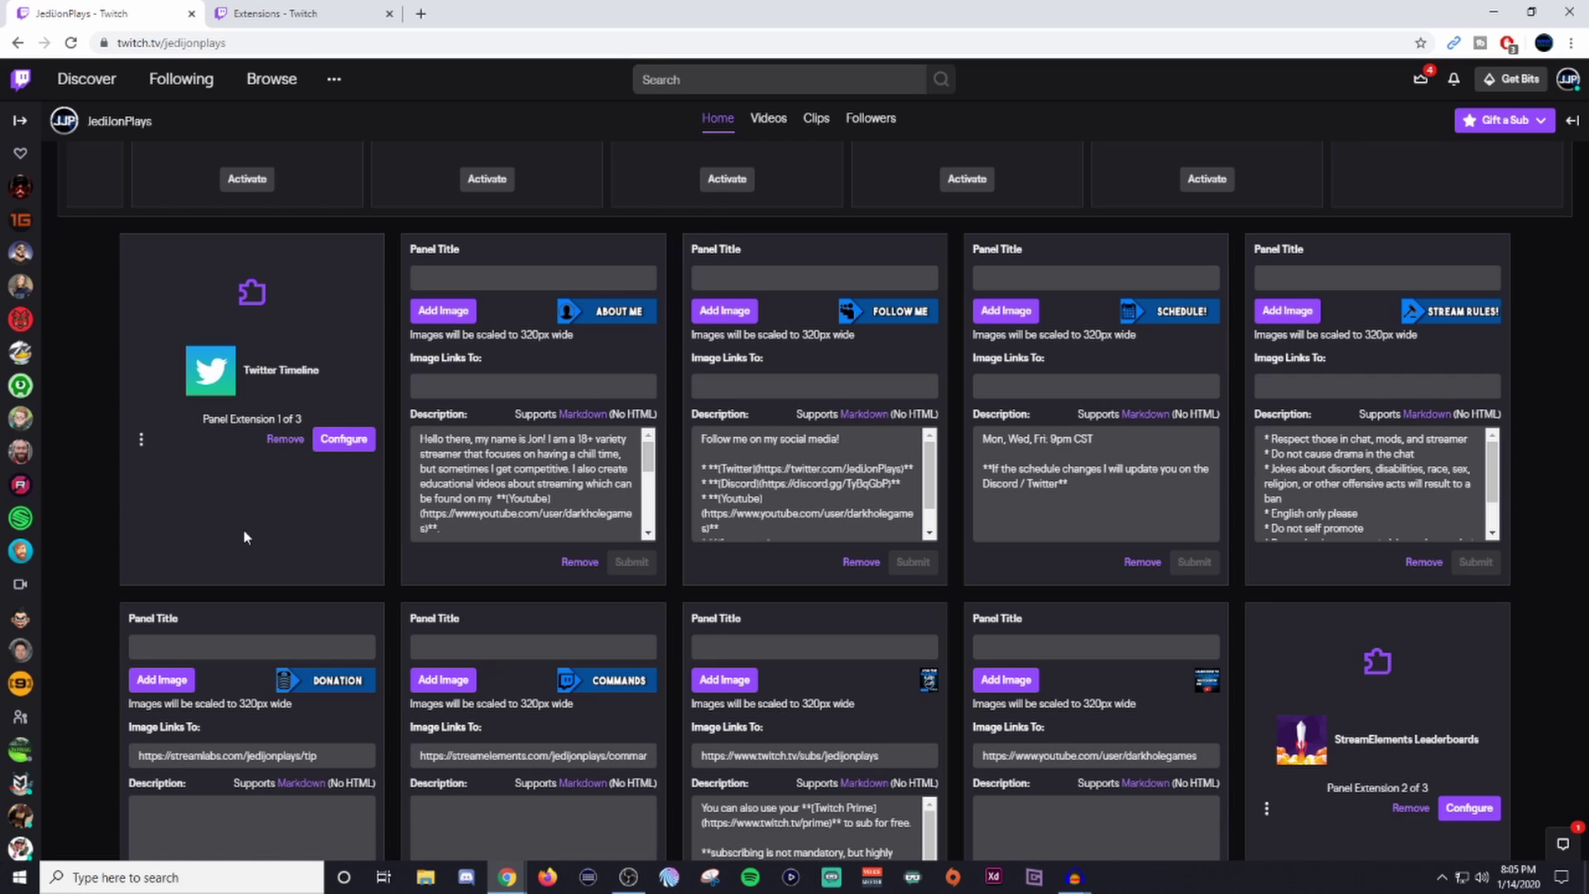
{"action": "scroll", "coordinate": [662, 464], "scroll_direction": "down", "scroll_amount": 4}
{"action": "scroll", "coordinate": [1264, 482], "scroll_direction": "up", "scroll_amount": 1}
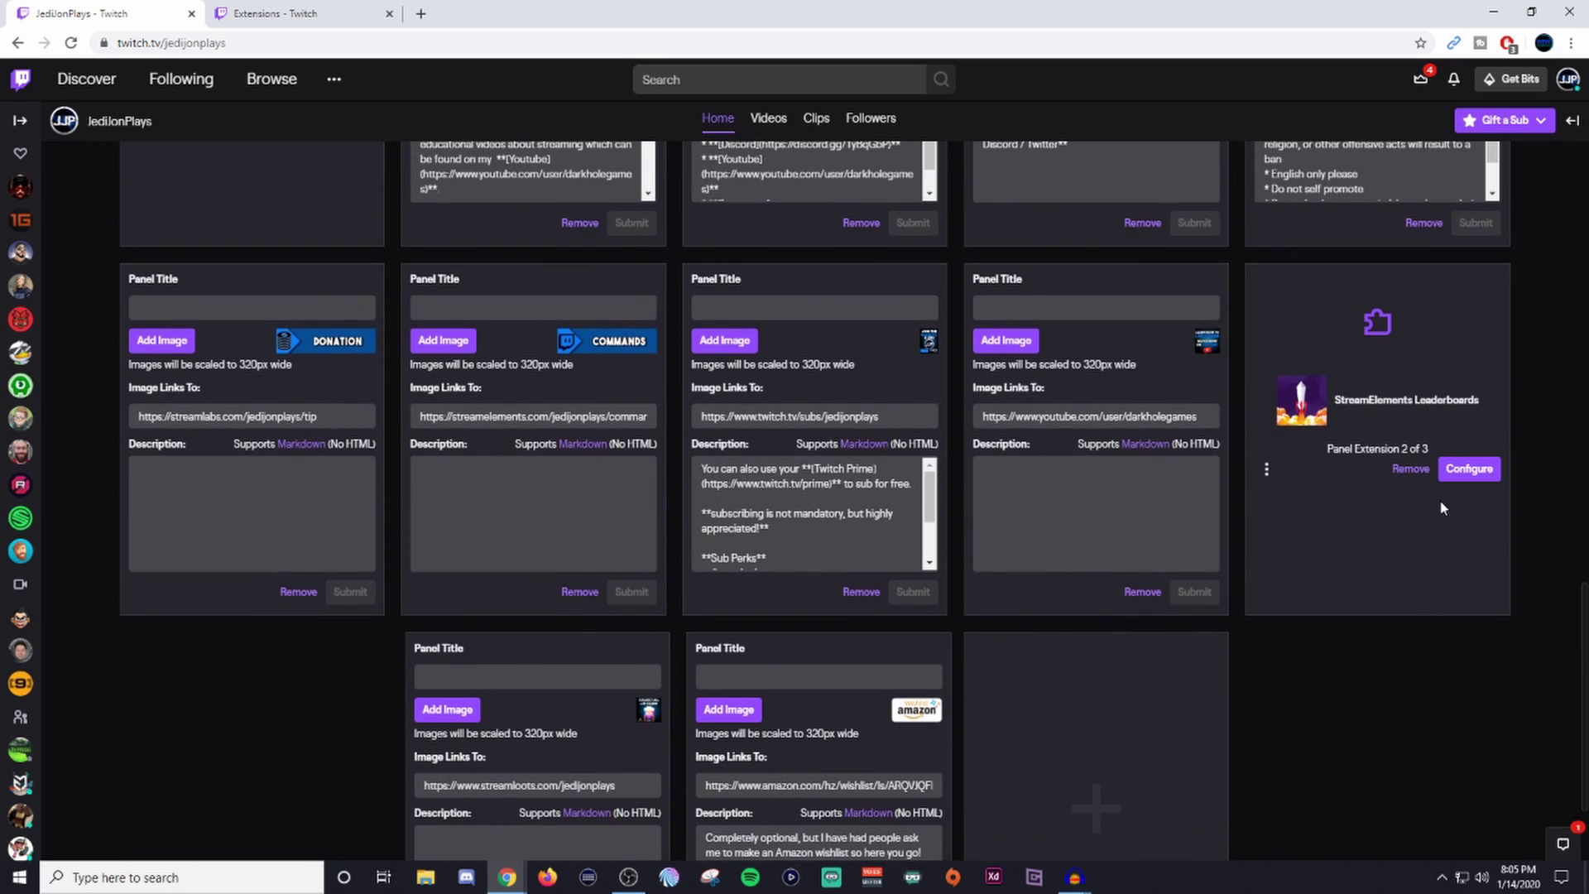
{"action": "scroll", "coordinate": [673, 469], "scroll_direction": "up", "scroll_amount": 8}
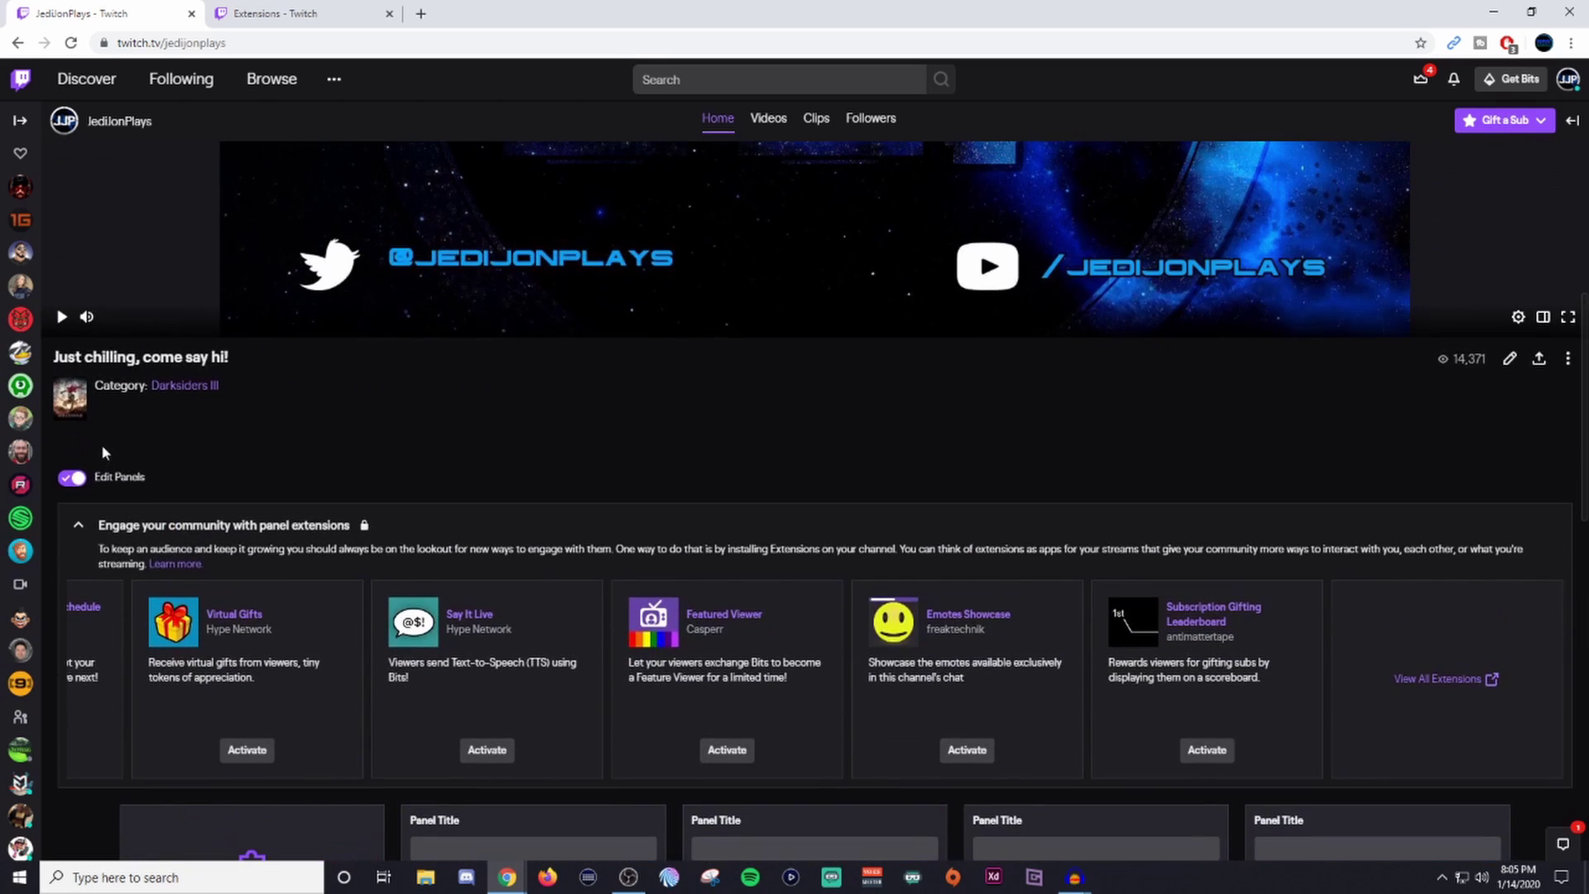
Turn panel editing off to preview the Twitter Timeline and Cheers Leaderboard panels
{"action": "left_click", "coordinate": [73, 473]}
{"action": "scroll", "coordinate": [72, 515], "scroll_direction": "down", "scroll_amount": 3}
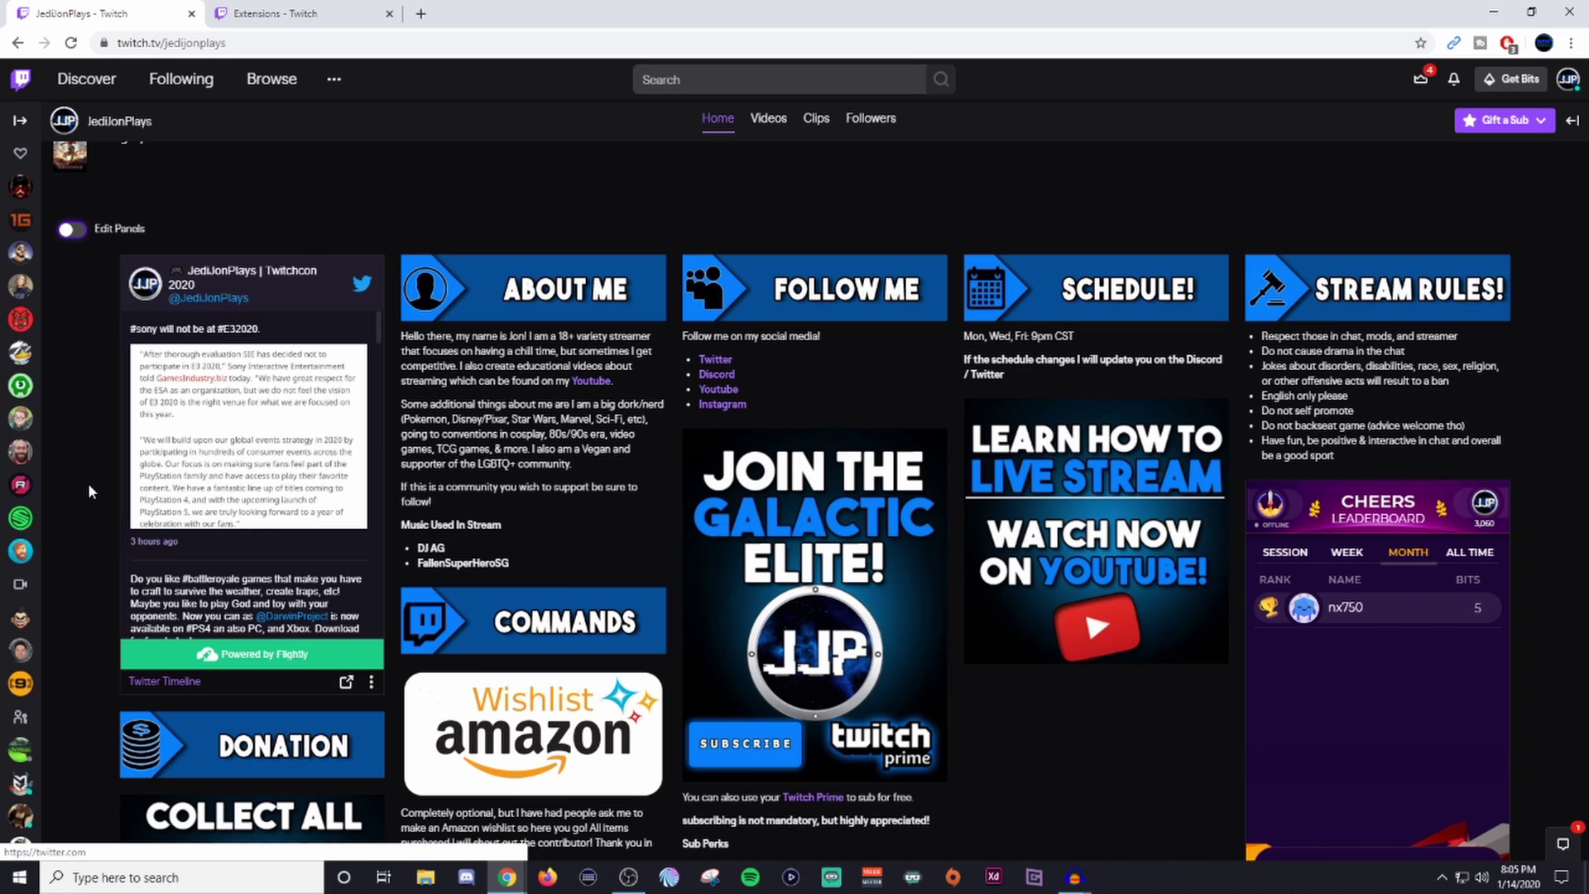
{"action": "scroll", "coordinate": [84, 480], "scroll_direction": "up", "scroll_amount": 1}
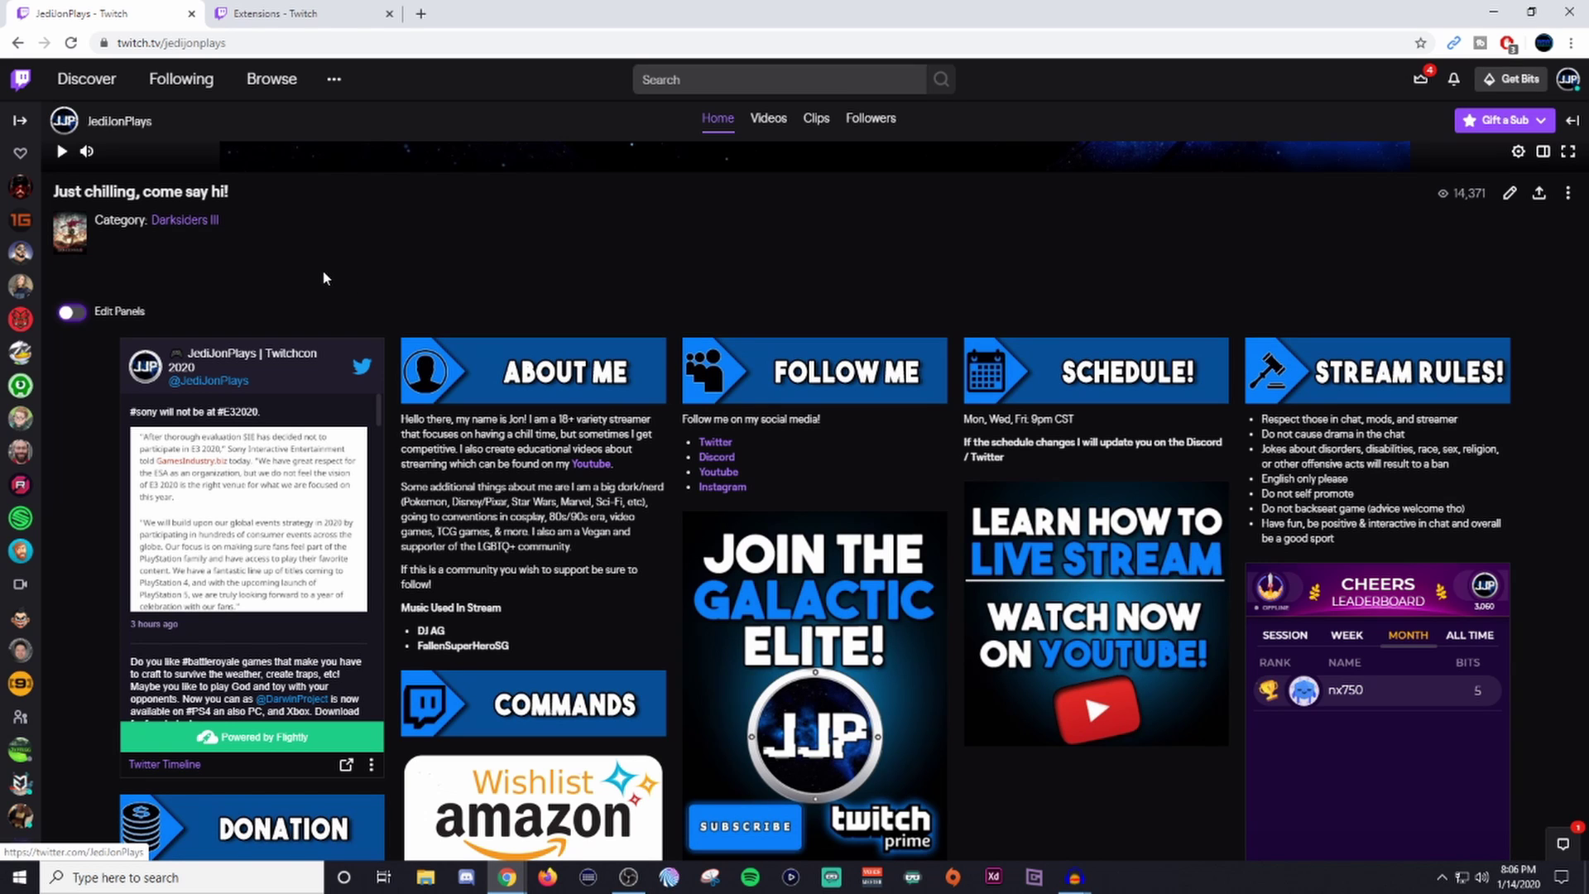
Re-enable panel editing and review the text panel editors and Twitter Timeline extension panel
{"action": "left_click", "coordinate": [67, 319]}
{"action": "scroll", "coordinate": [614, 478], "scroll_direction": "down", "scroll_amount": 4}
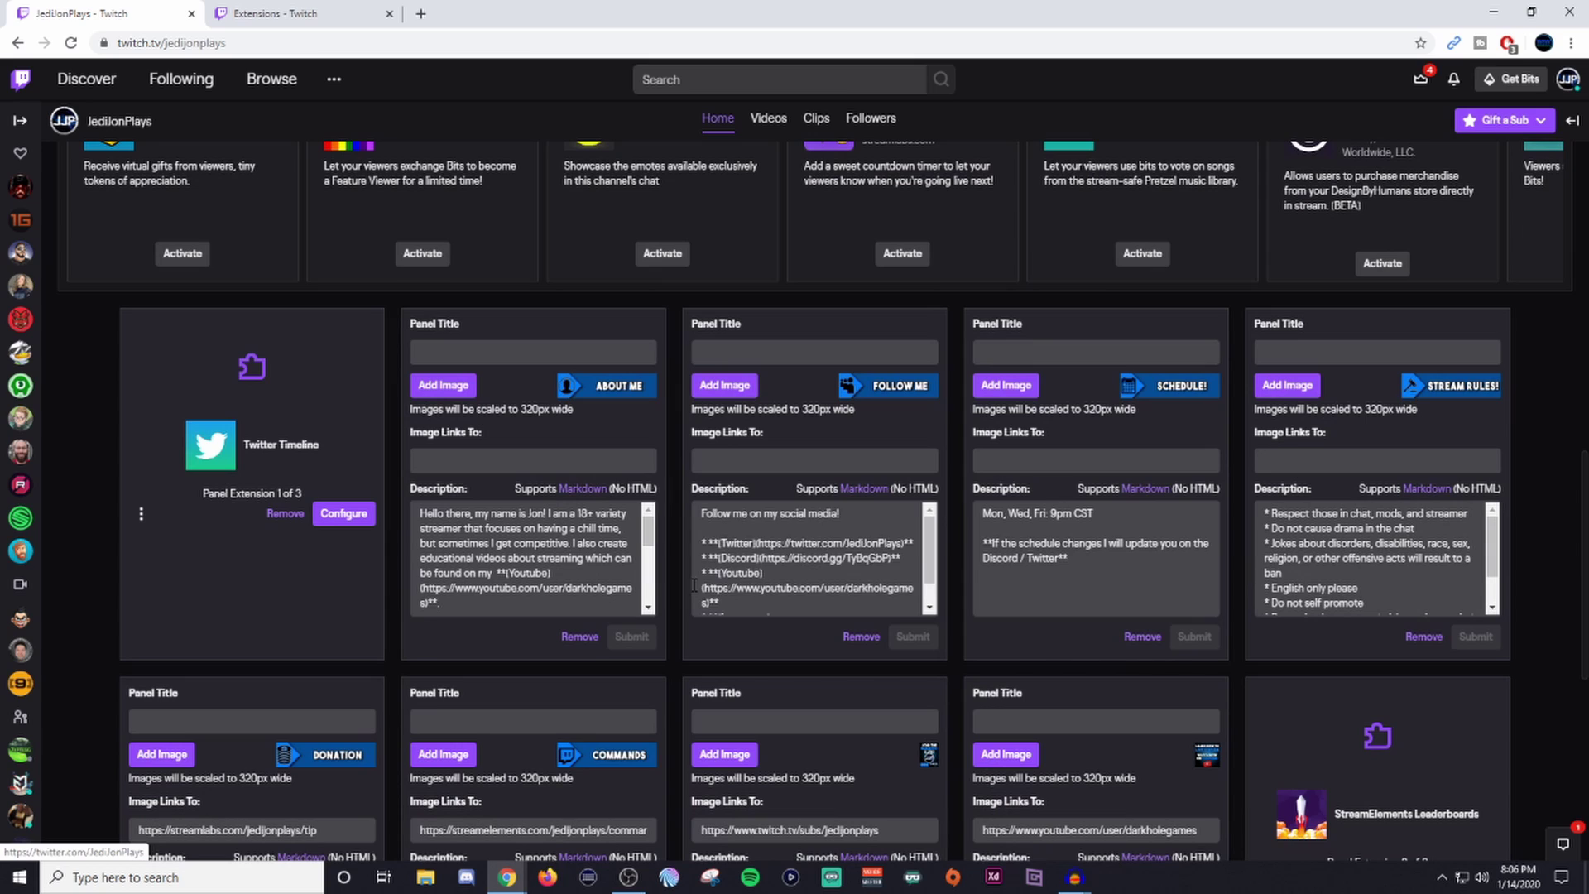
{"action": "scroll", "coordinate": [694, 584], "scroll_direction": "down", "scroll_amount": 1}
{"action": "scroll", "coordinate": [682, 573], "scroll_direction": "up", "scroll_amount": 1}
{"action": "scroll", "coordinate": [682, 588], "scroll_direction": "down", "scroll_amount": 1}
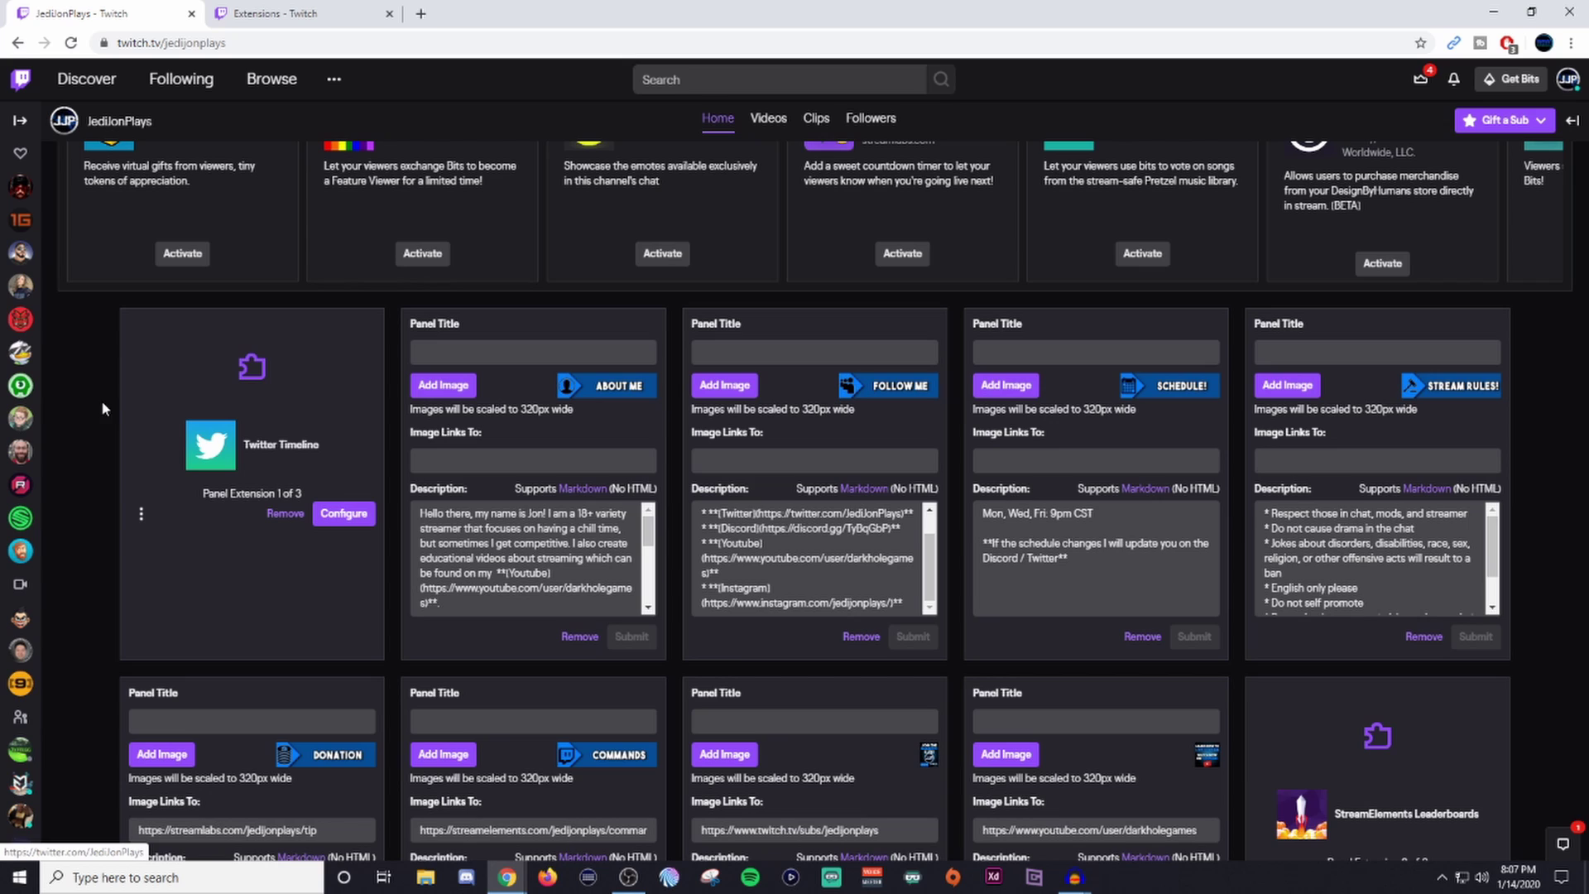
{"action": "scroll", "coordinate": [55, 401], "scroll_direction": "up", "scroll_amount": 1}
{"action": "scroll", "coordinate": [55, 401], "scroll_direction": "up", "scroll_amount": 4}
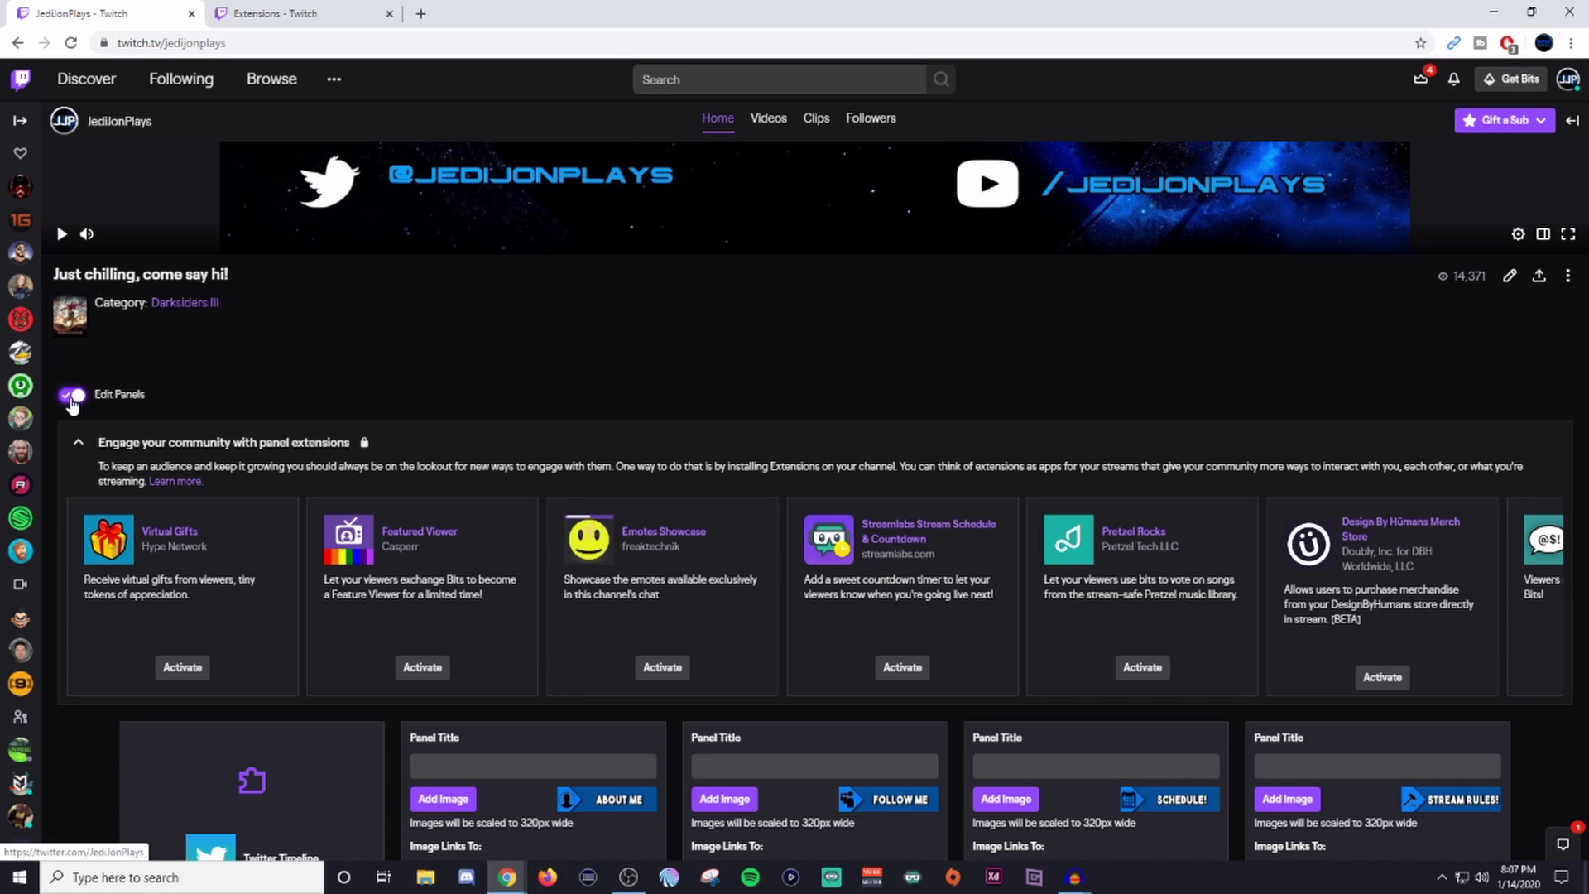
Turn panel editing off and review the finished panels below the Thanks for Watching offline banner
{"action": "left_click", "coordinate": [71, 396]}
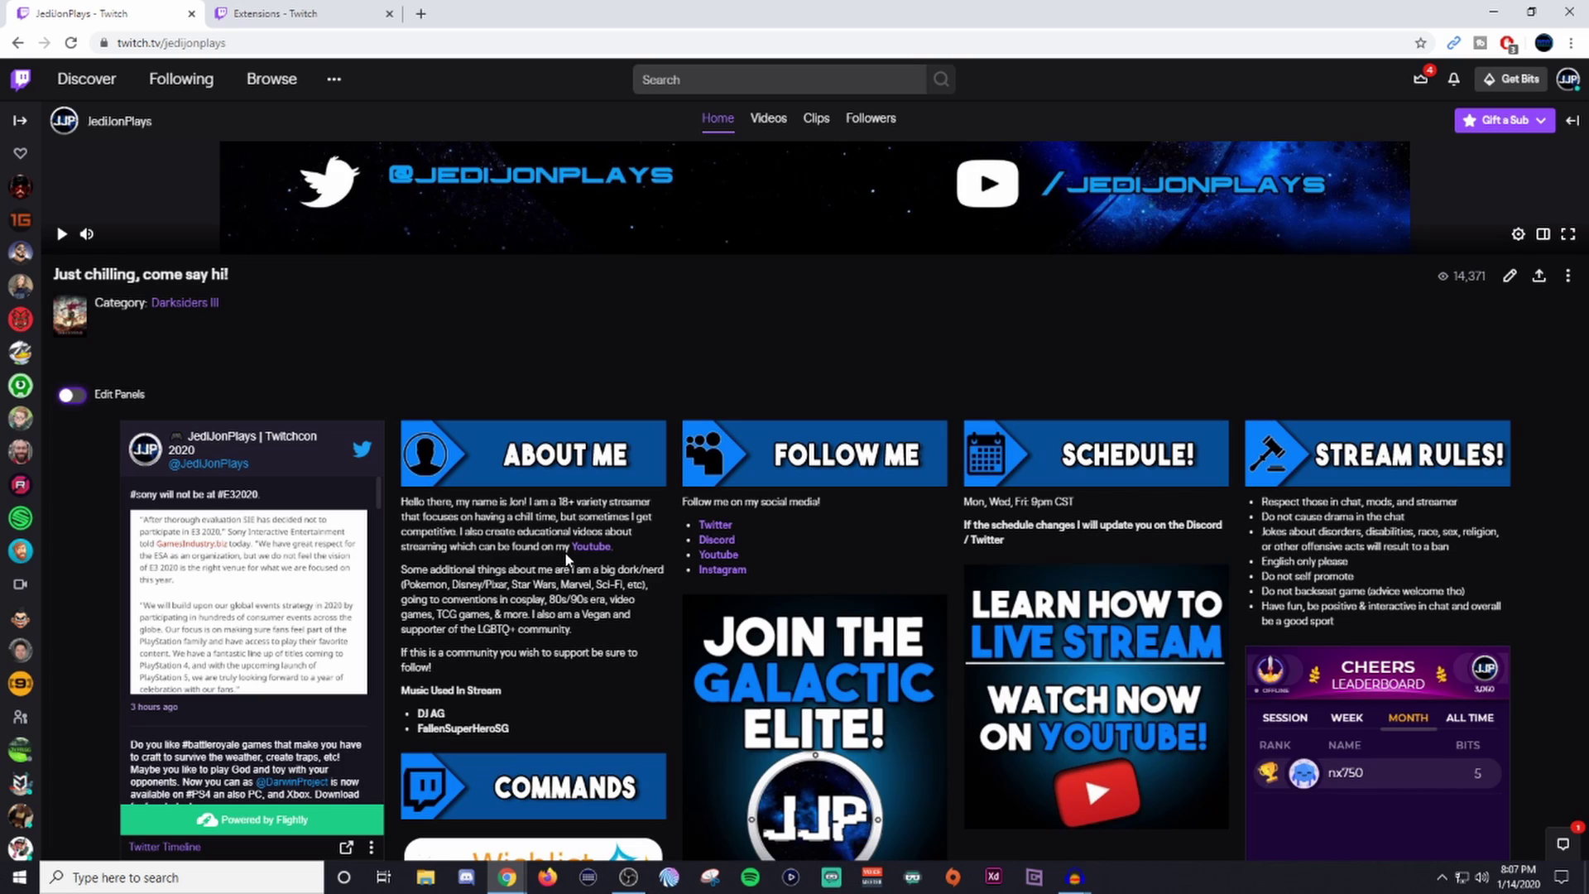
{"action": "scroll", "coordinate": [768, 592], "scroll_direction": "down", "scroll_amount": 3}
{"action": "scroll", "coordinate": [769, 592], "scroll_direction": "down", "scroll_amount": 2}
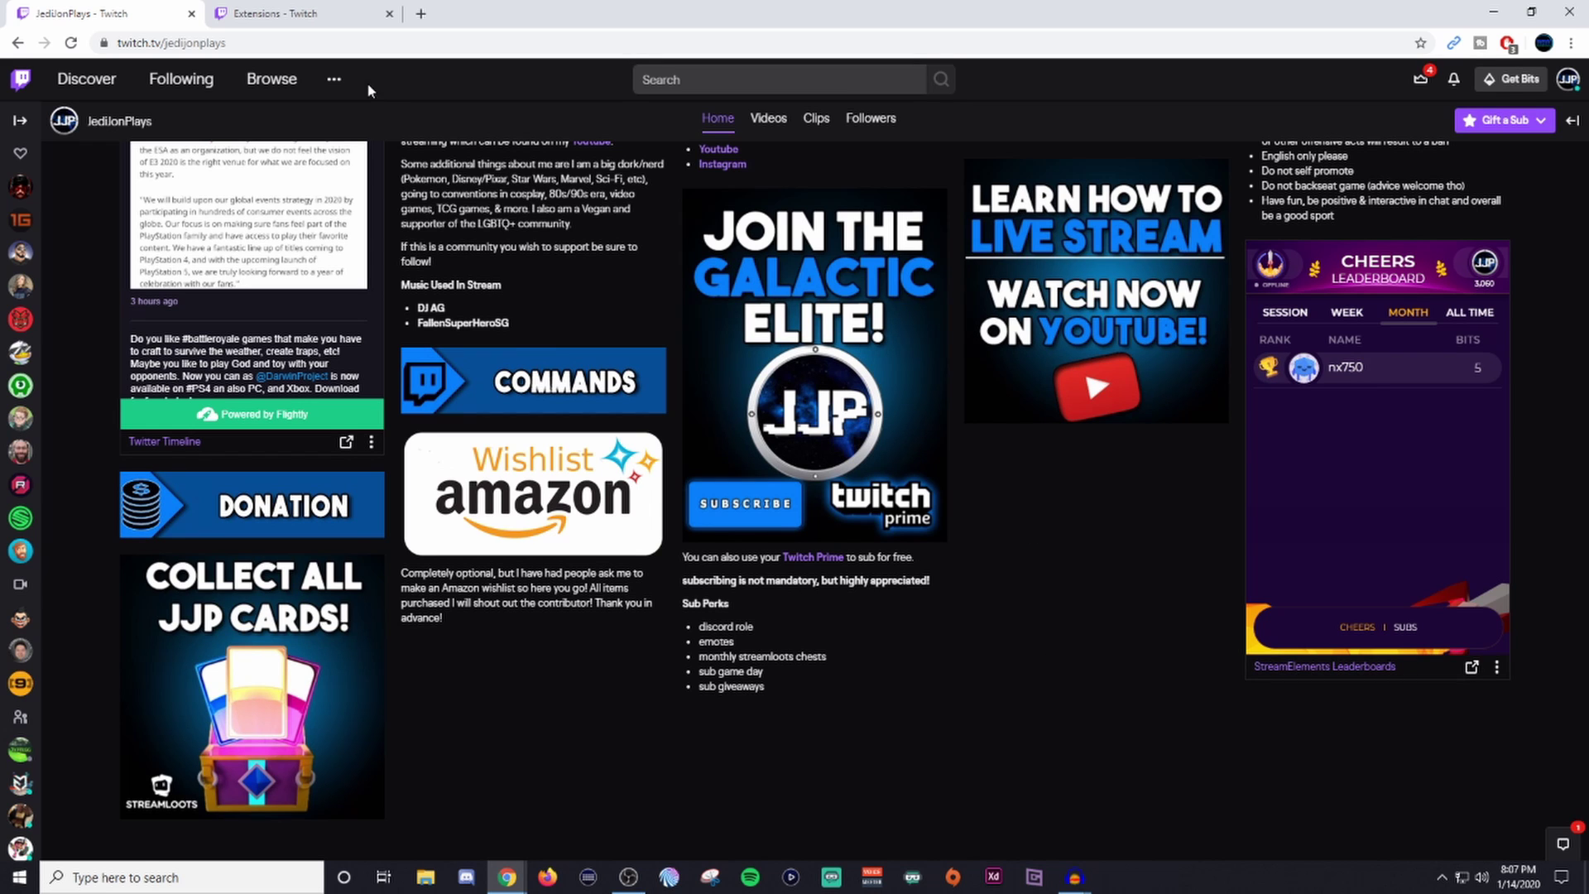
{"action": "scroll", "coordinate": [538, 369], "scroll_direction": "up", "scroll_amount": 15}
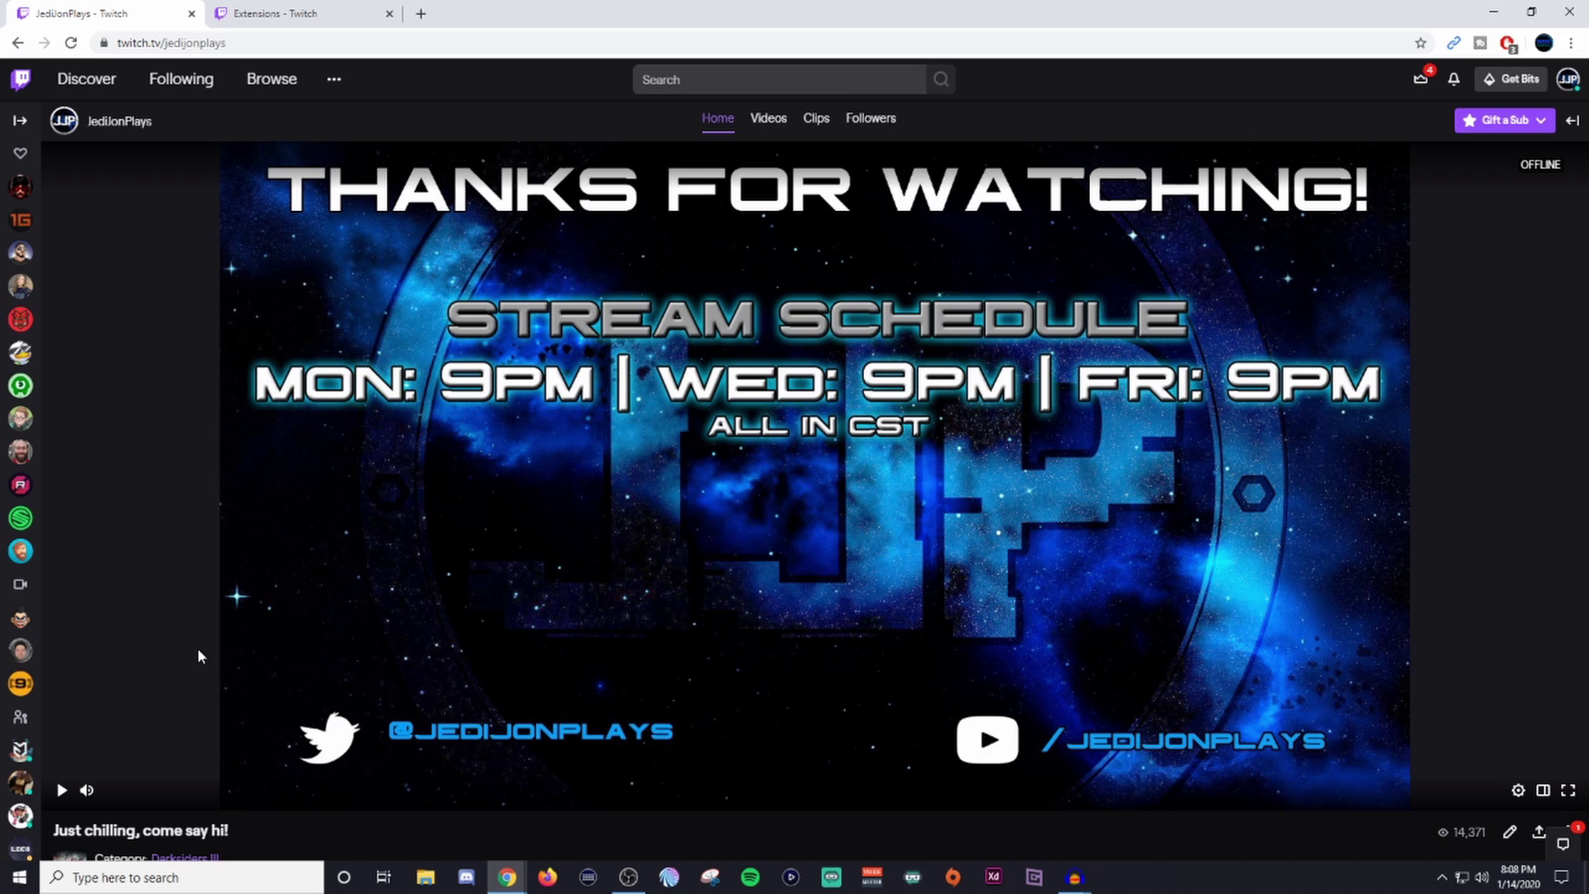
{"action": "scroll", "coordinate": [123, 621], "scroll_direction": "down", "scroll_amount": 7}
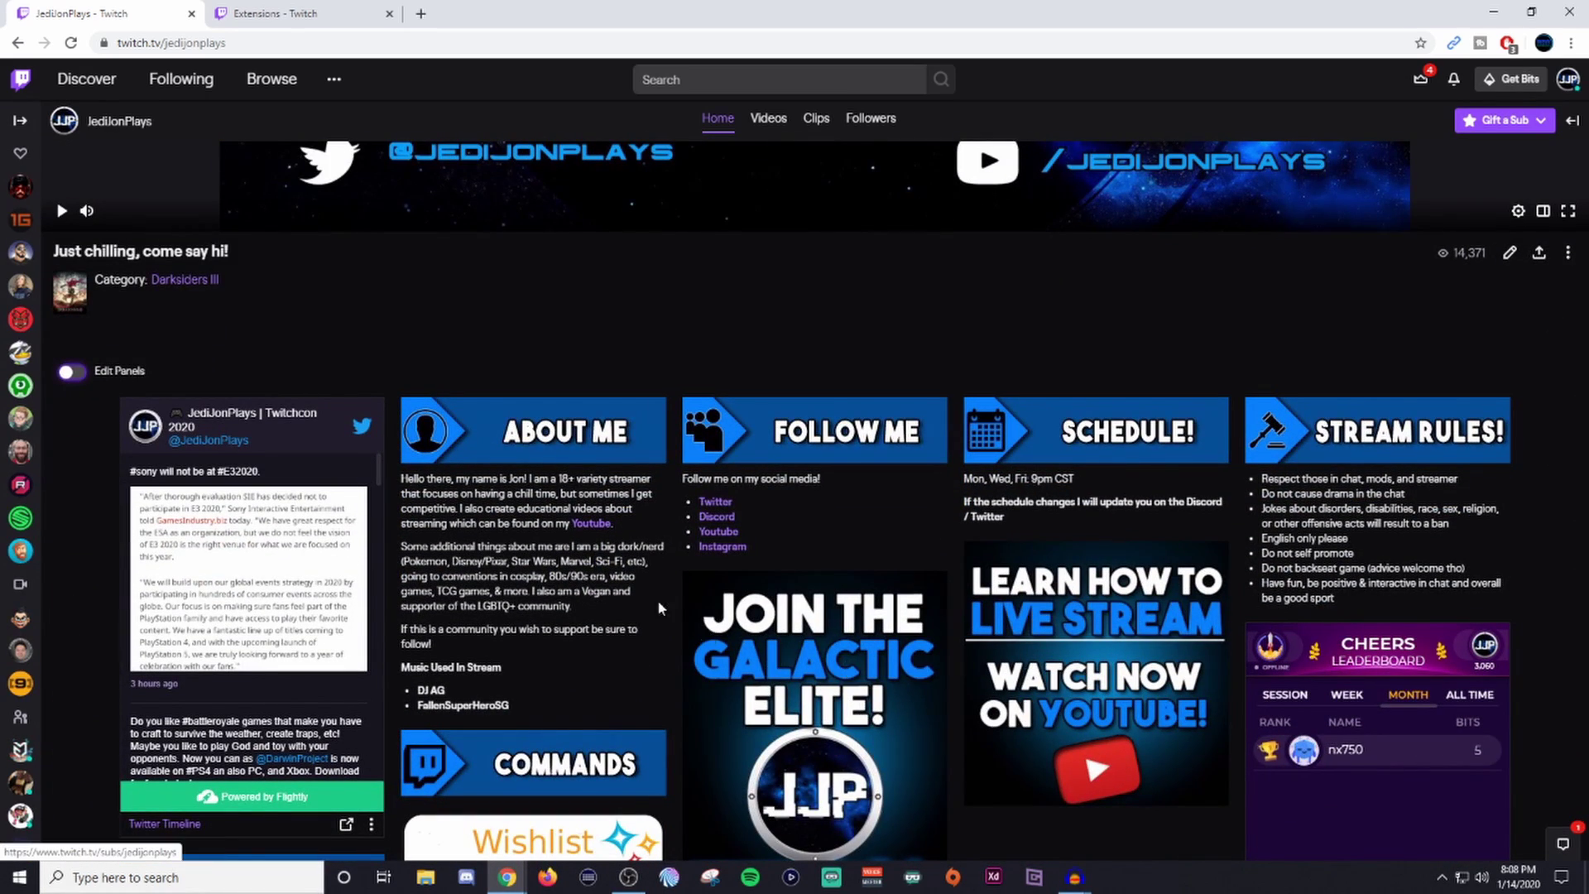
{"action": "scroll", "coordinate": [170, 428], "scroll_direction": "up", "scroll_amount": 5}
{"action": "scroll", "coordinate": [370, 463], "scroll_direction": "up", "scroll_amount": 2}
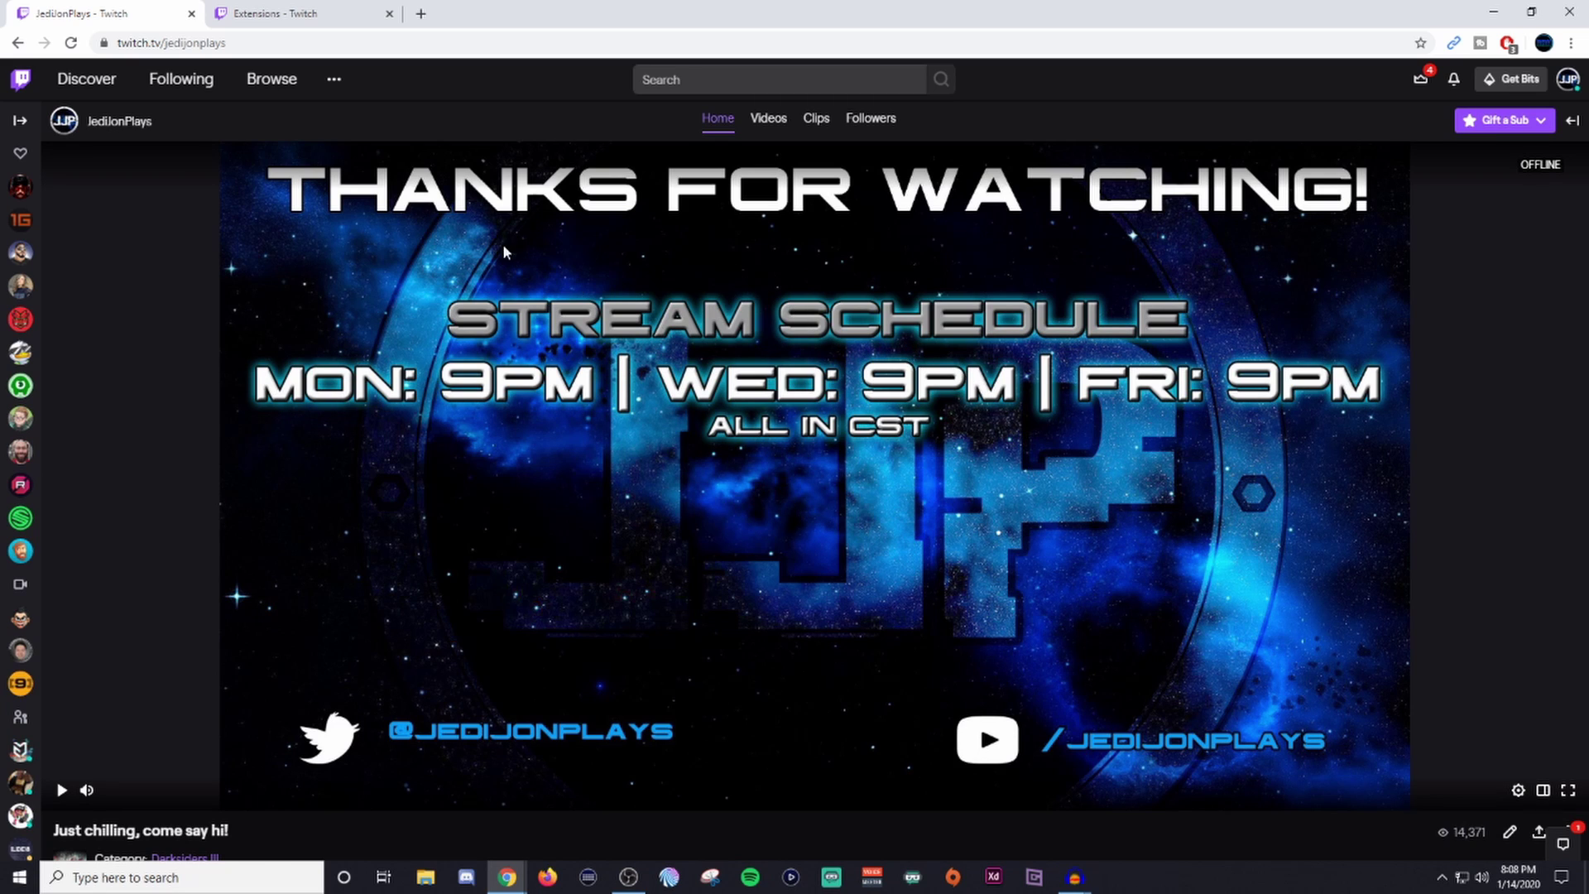
Open the dashboard's Preferences > Channel settings to check the Video Player Banner, then return to the channel
{"action": "left_click", "coordinate": [257, 15]}
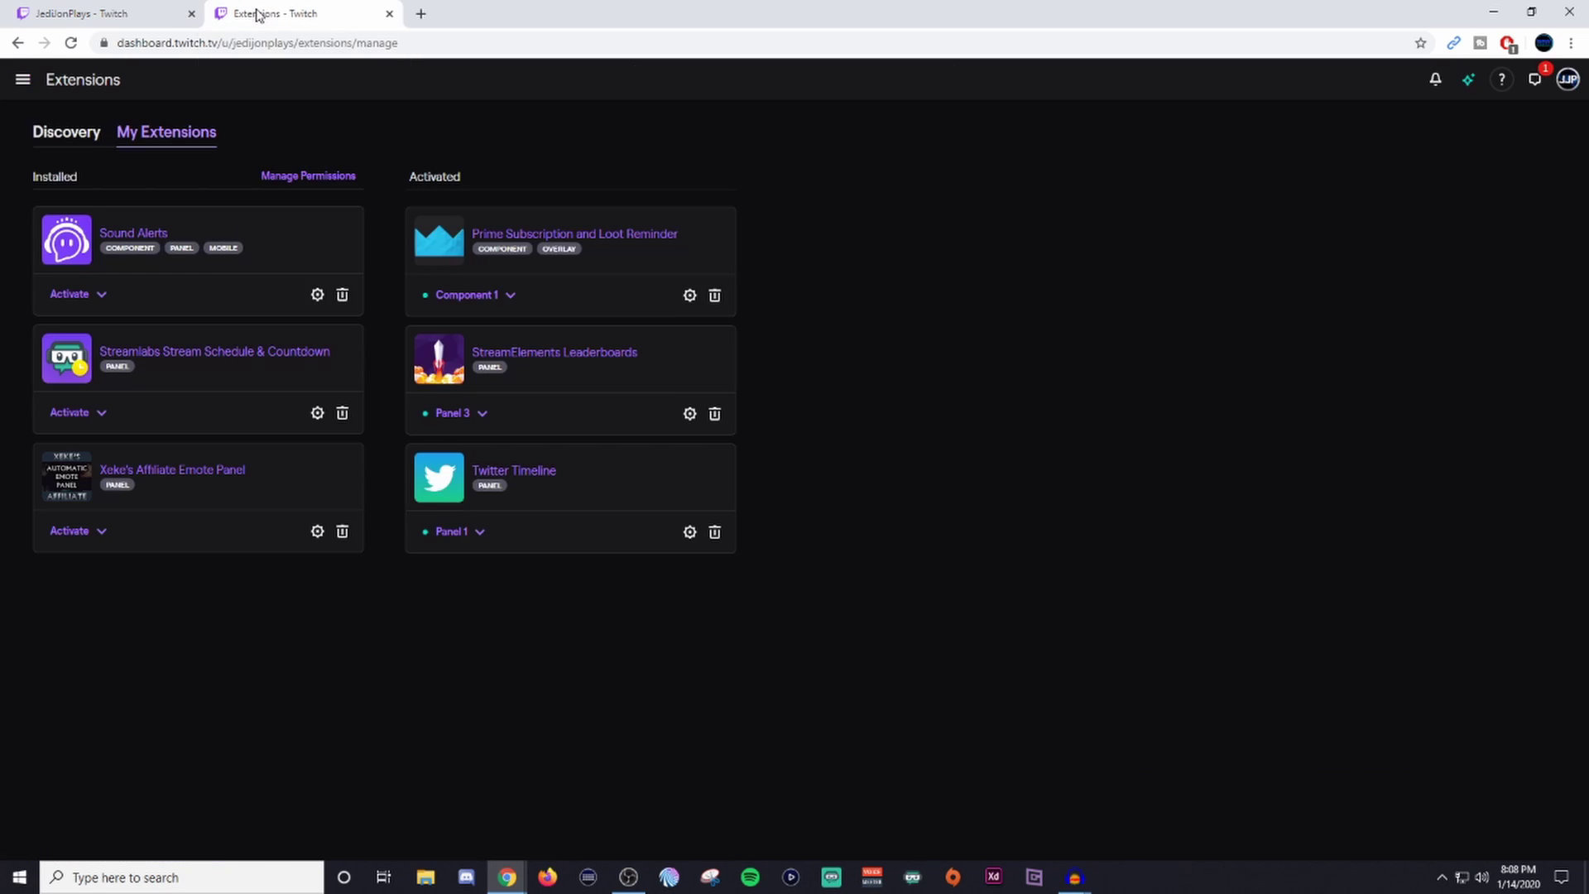
{"action": "left_click", "coordinate": [18, 83]}
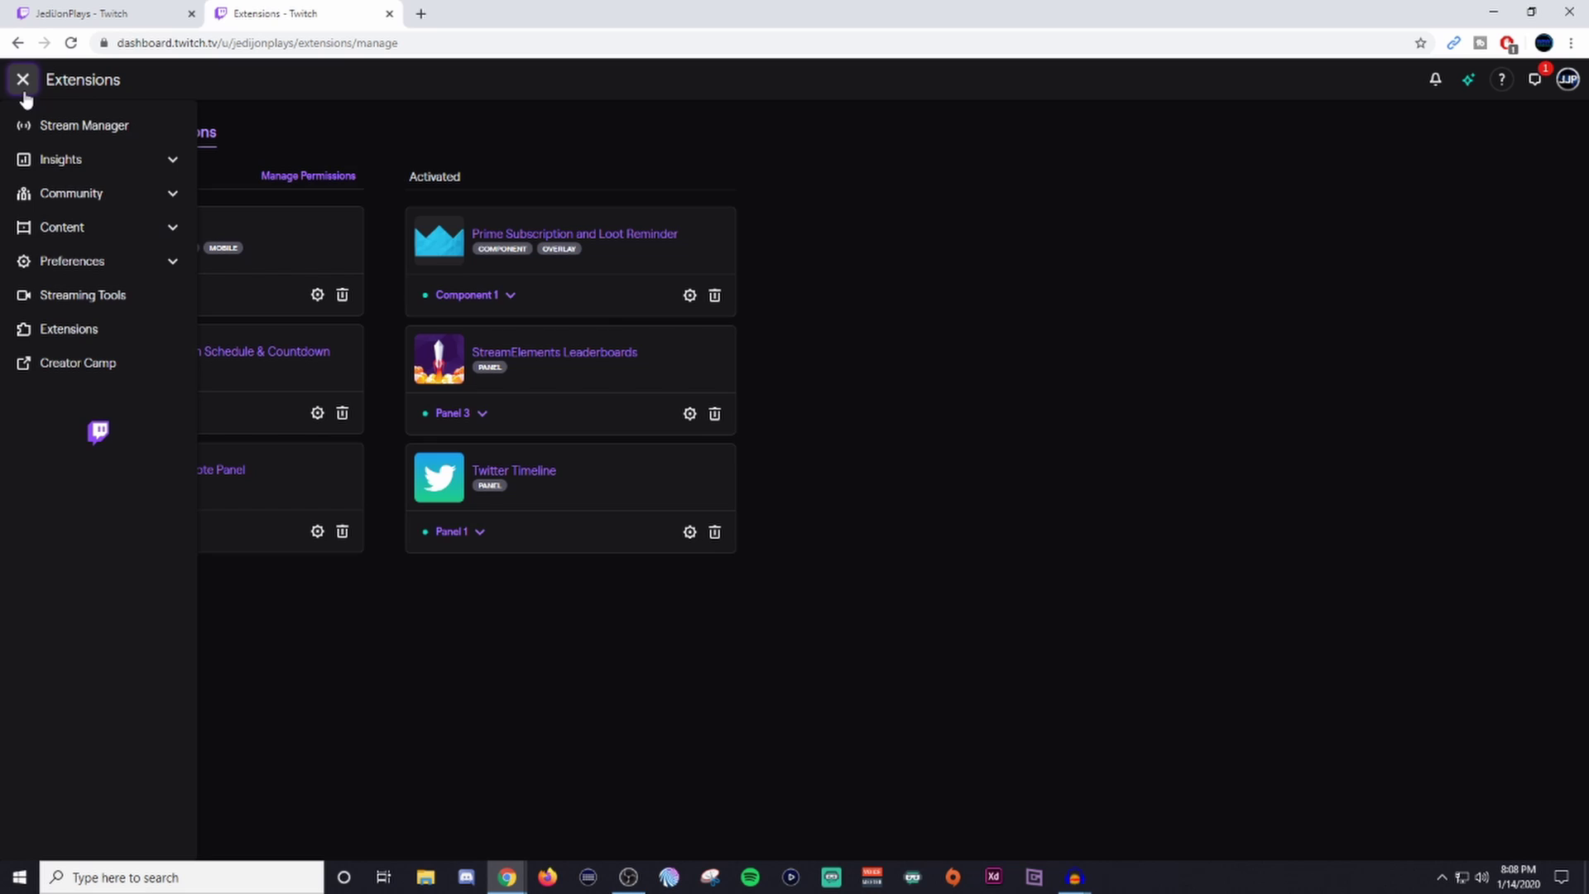
{"action": "left_click", "coordinate": [63, 263]}
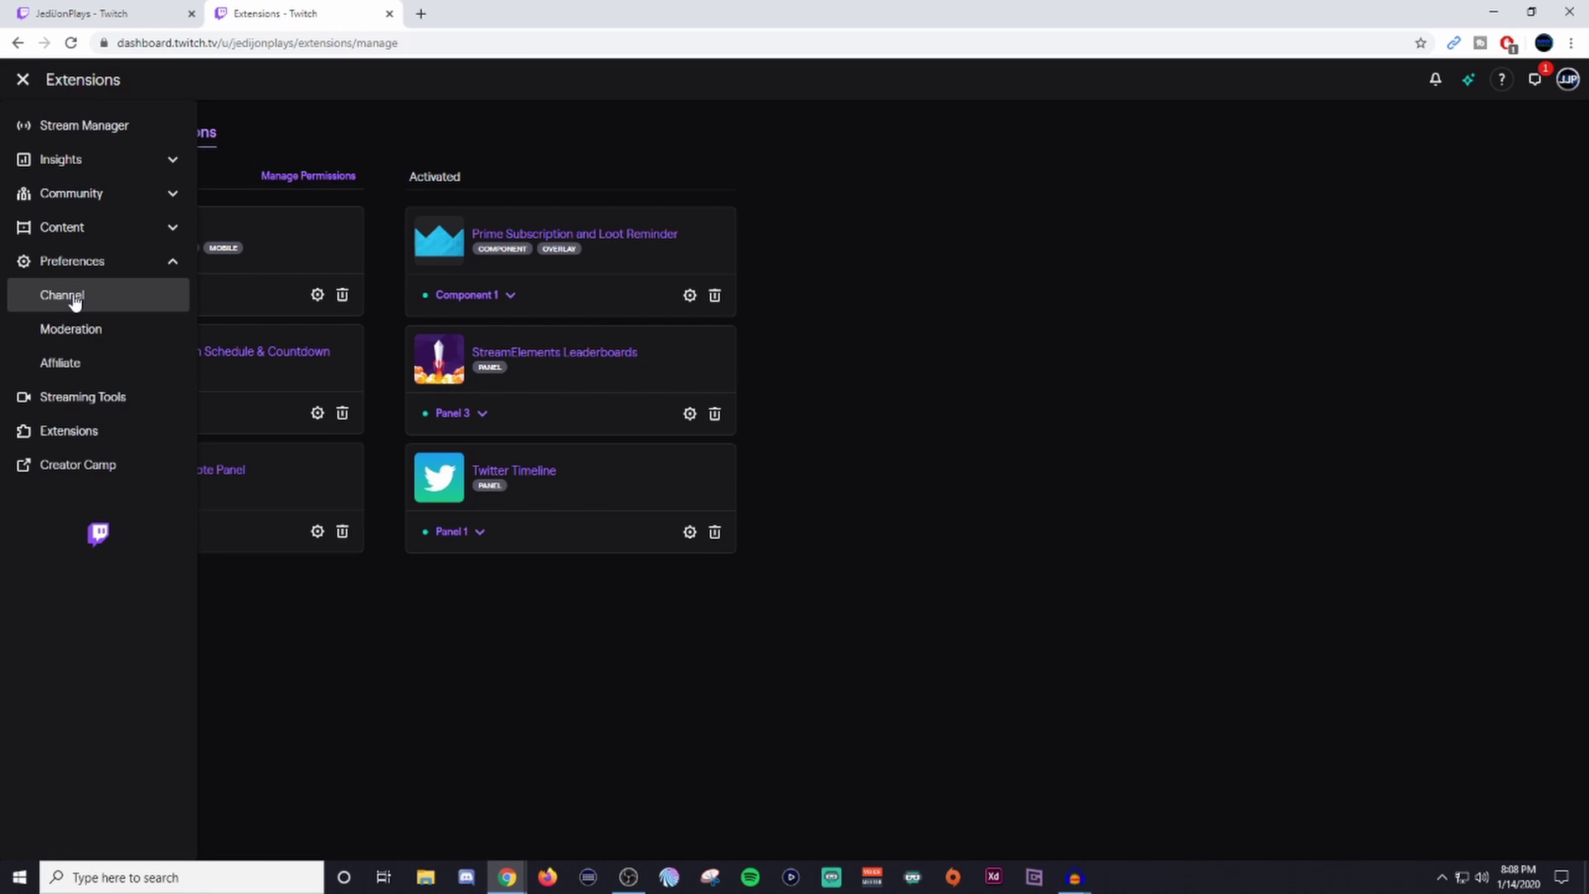
{"action": "left_click", "coordinate": [73, 300]}
{"action": "scroll", "coordinate": [291, 376], "scroll_direction": "down", "scroll_amount": 9}
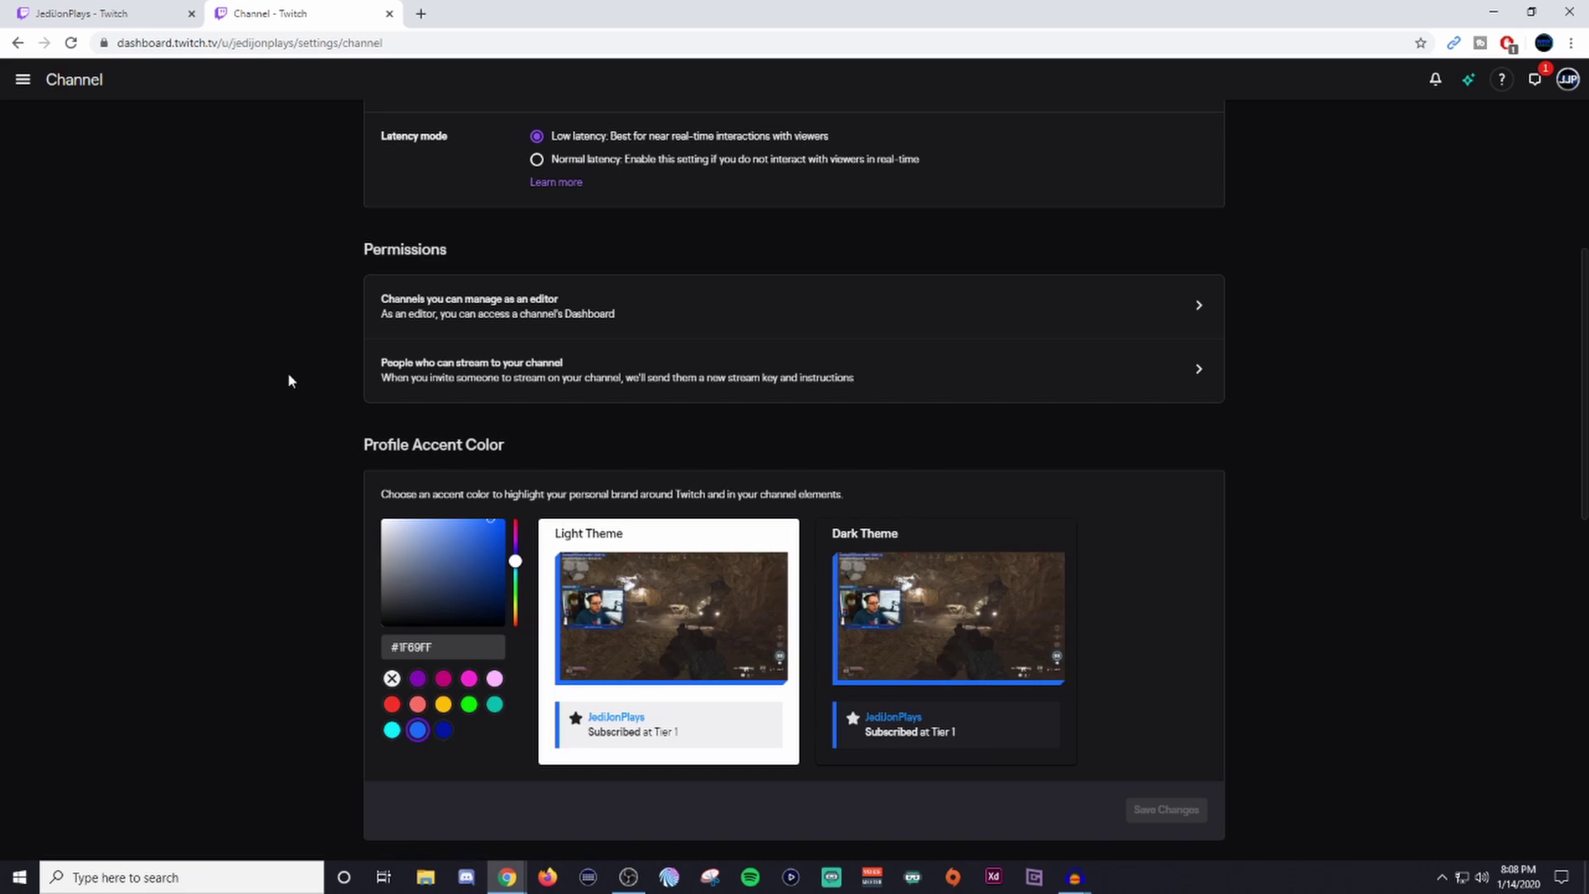
{"action": "scroll", "coordinate": [291, 380], "scroll_direction": "down", "scroll_amount": 4}
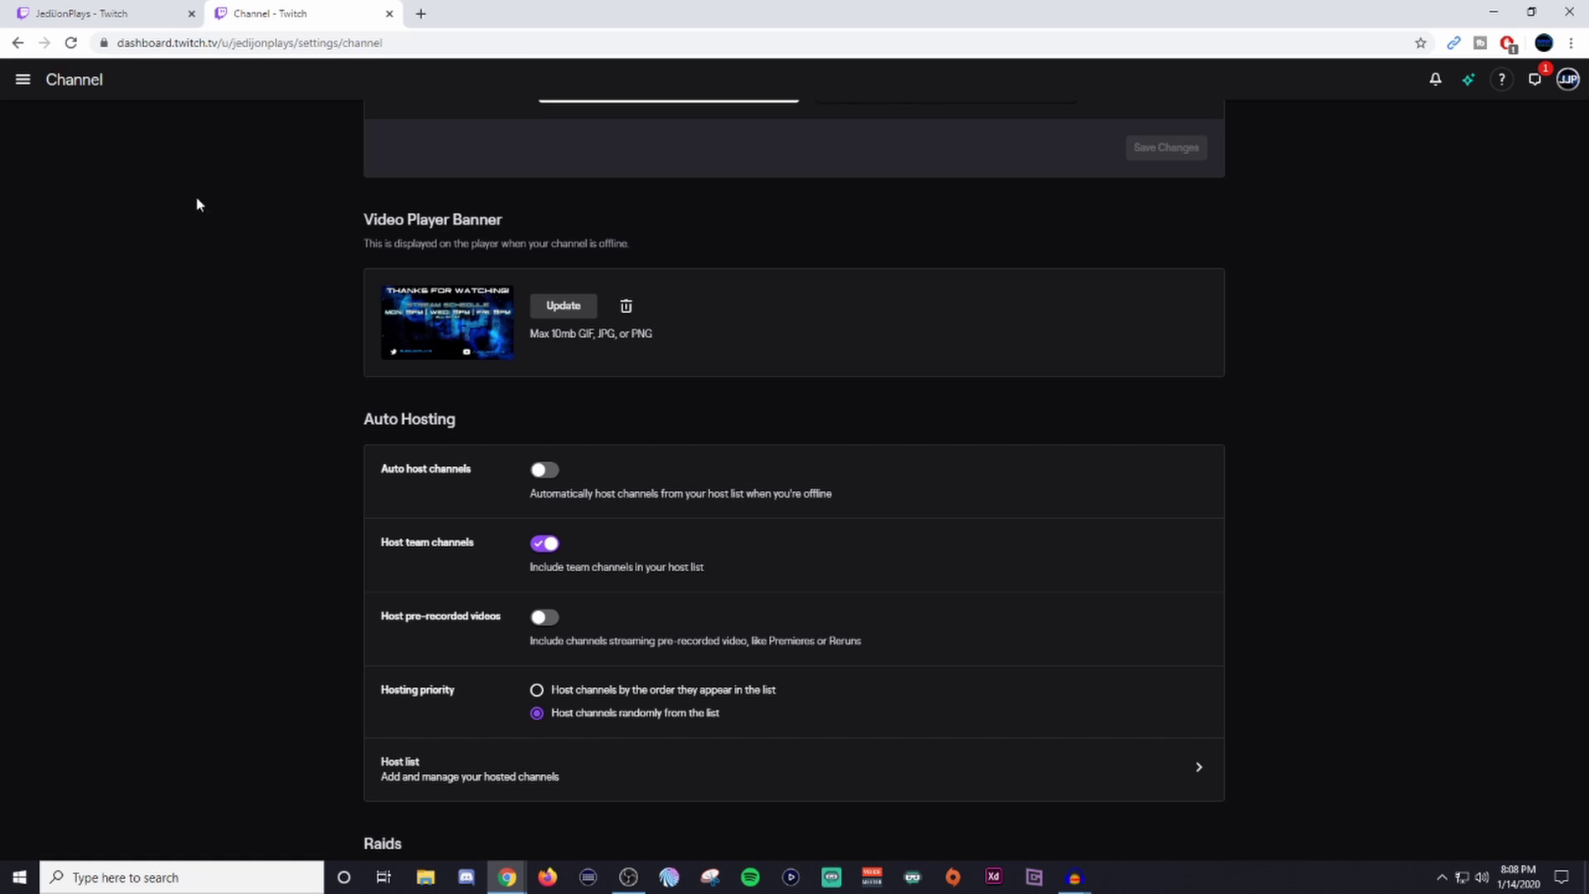
{"action": "scroll", "coordinate": [106, 192], "scroll_direction": "up", "scroll_amount": 10}
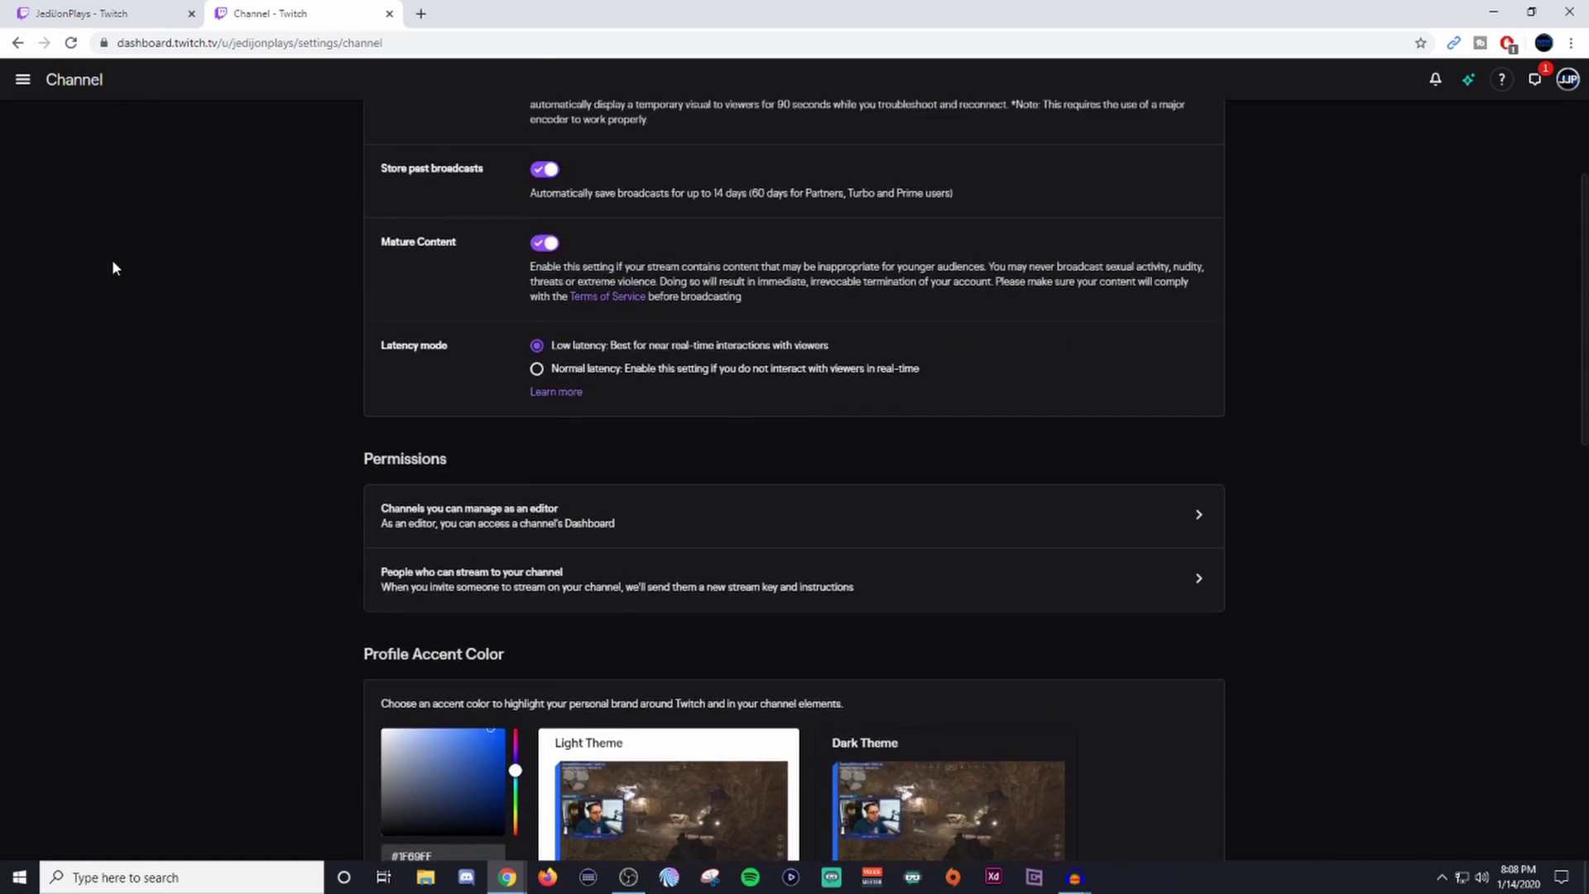
{"action": "scroll", "coordinate": [111, 268], "scroll_direction": "up", "scroll_amount": 3}
{"action": "left_click", "coordinate": [68, 14]}
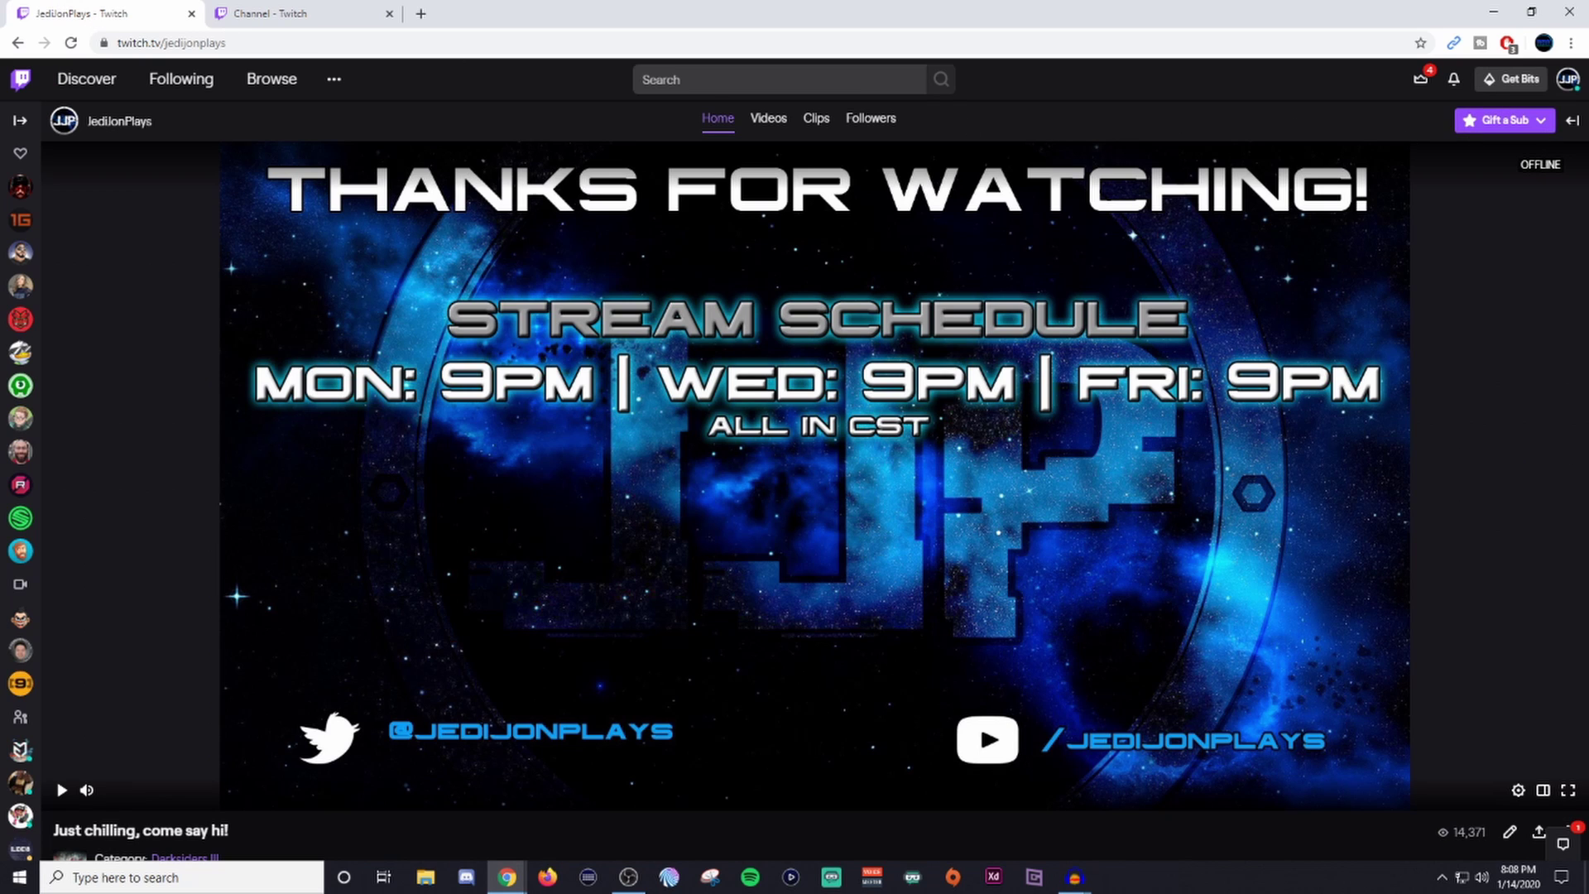
Open the Creator Dashboard in a new tab to view Stream Manager, then return to the channel
{"action": "left_click", "coordinate": [1567, 82]}
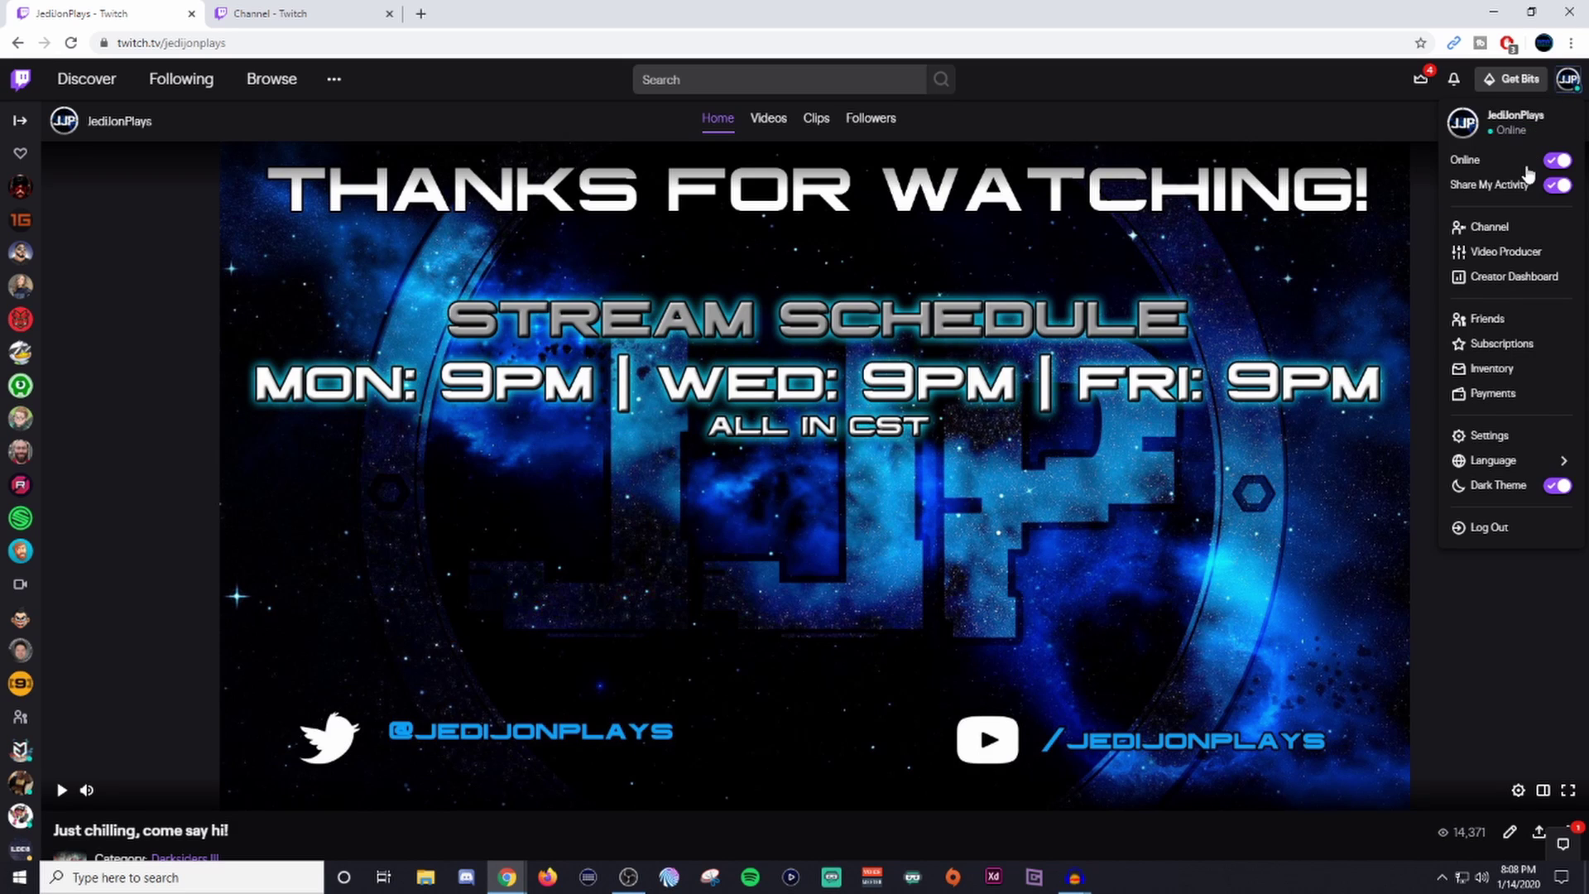
{"action": "middle_click", "coordinate": [1520, 281]}
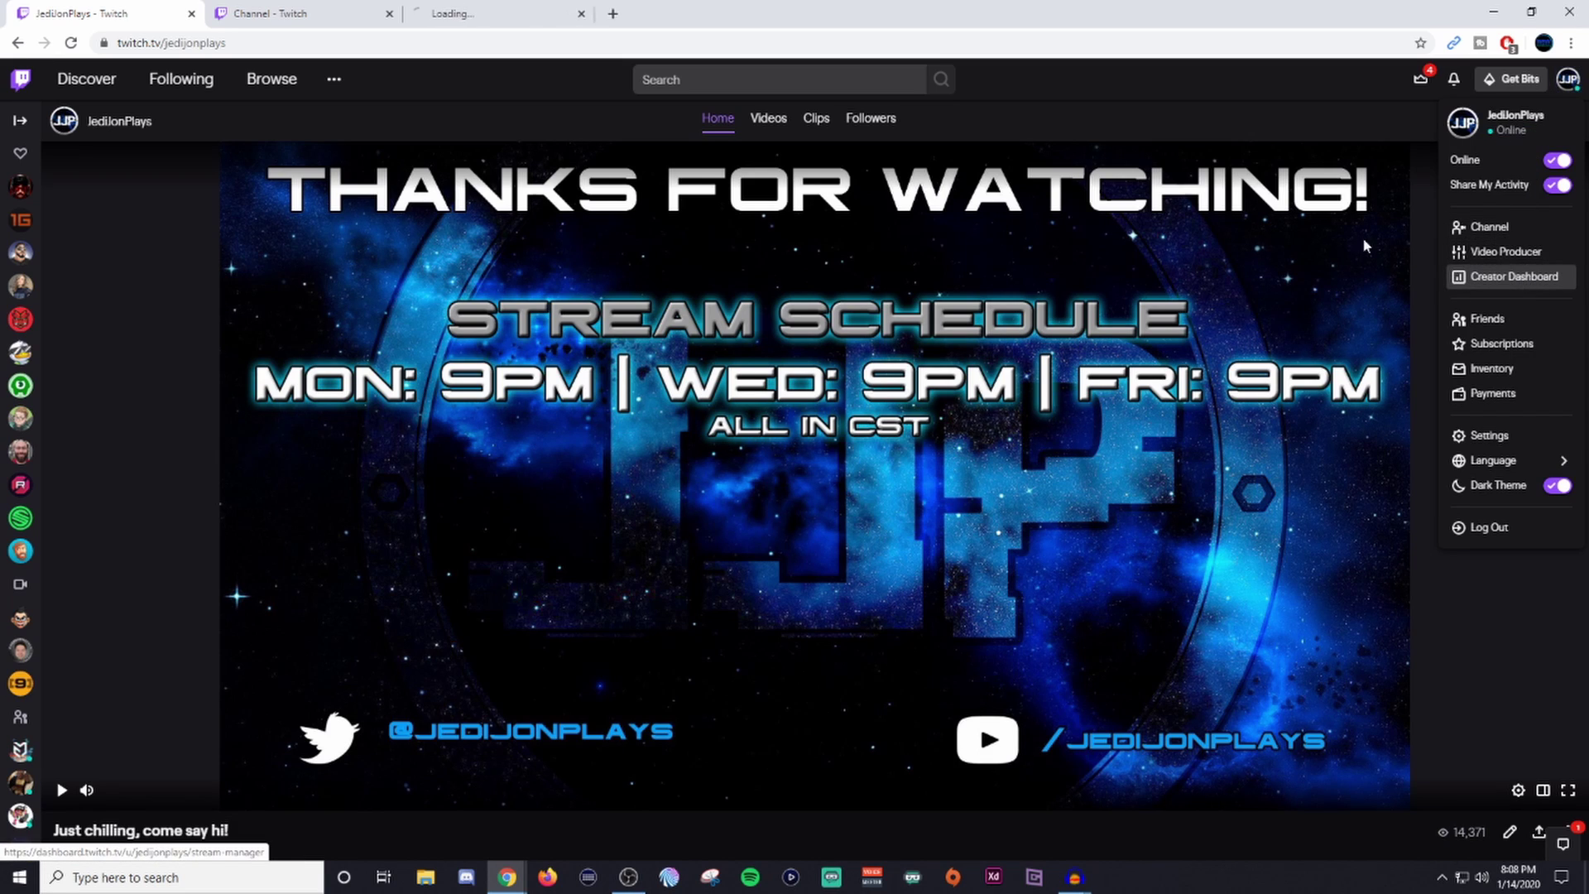
{"action": "left_click", "coordinate": [458, 19]}
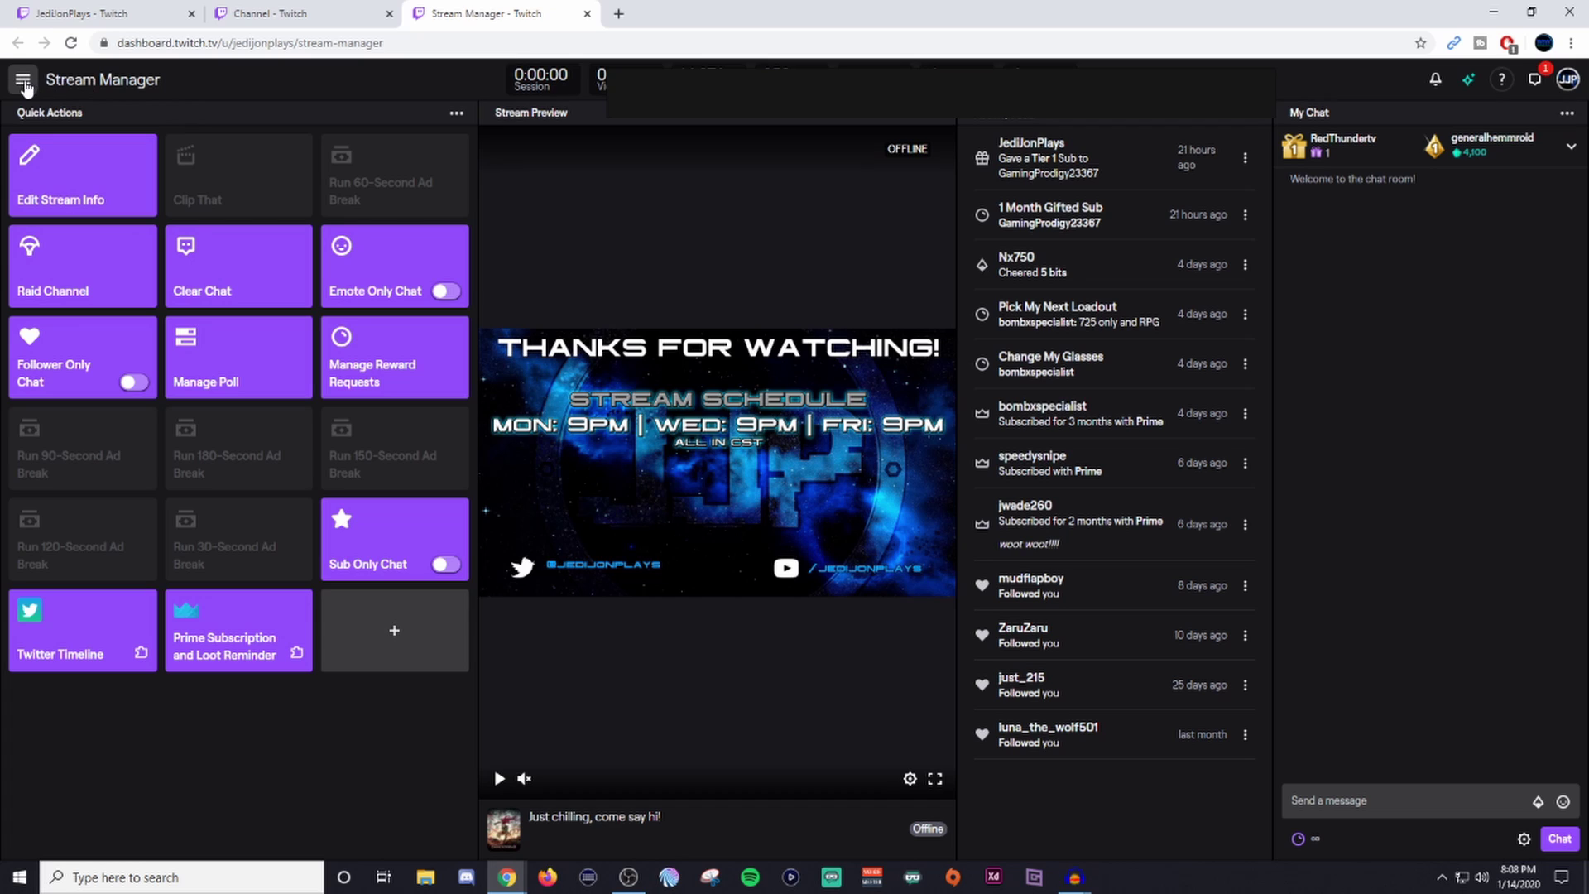
{"action": "left_click", "coordinate": [23, 83]}
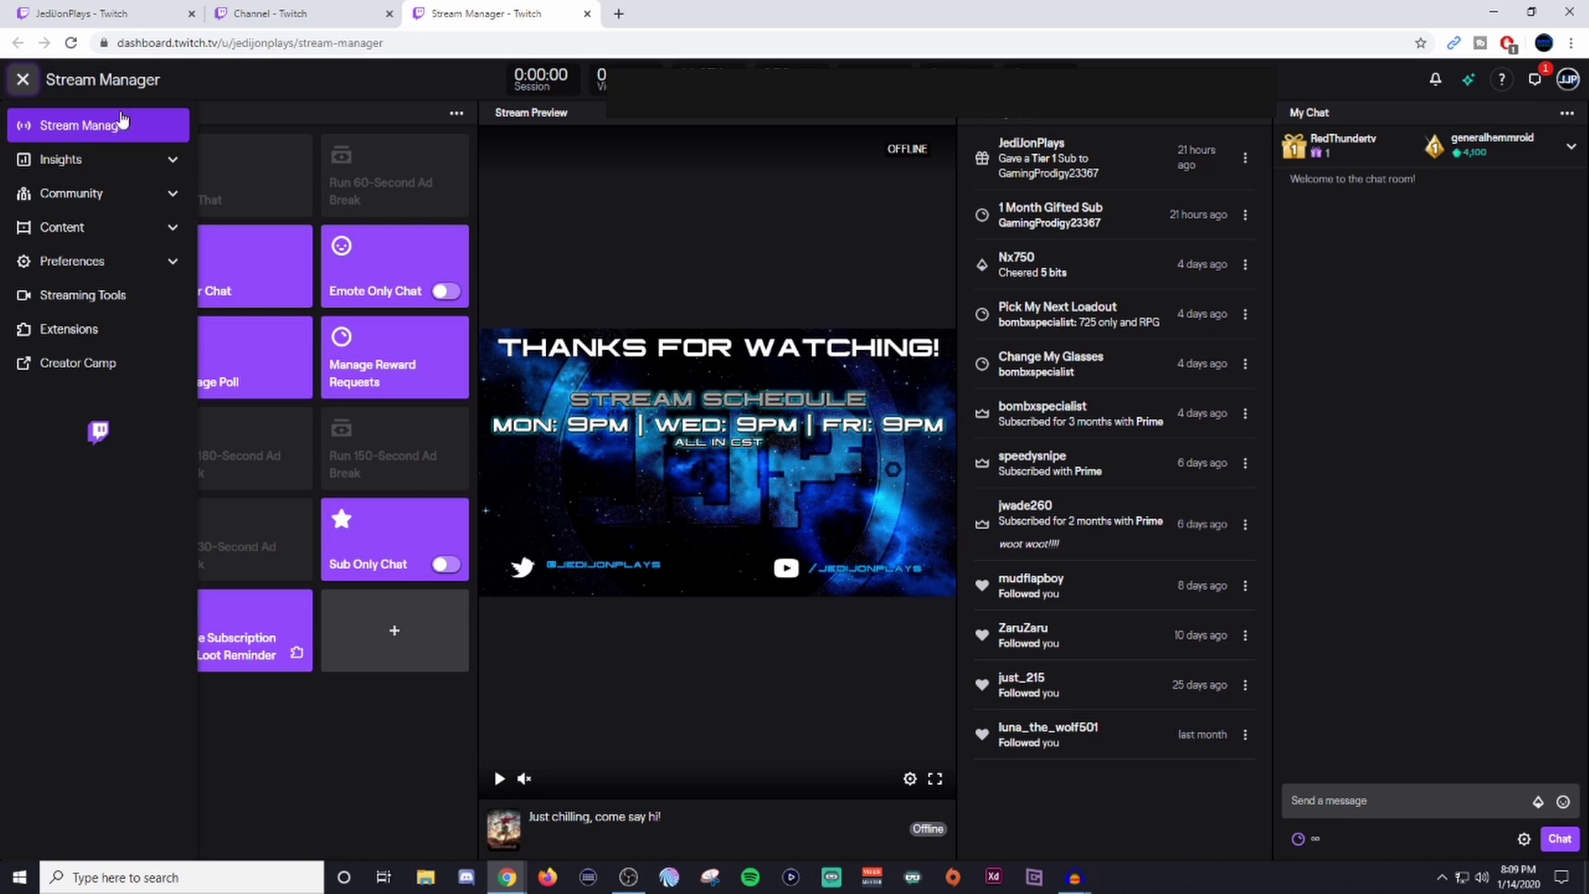
{"action": "left_click", "coordinate": [116, 14]}
Dismiss the account dropdown to reveal the Monday, Wednesday and Friday 9PM CST schedule banner
{"action": "left_click", "coordinate": [157, 292]}
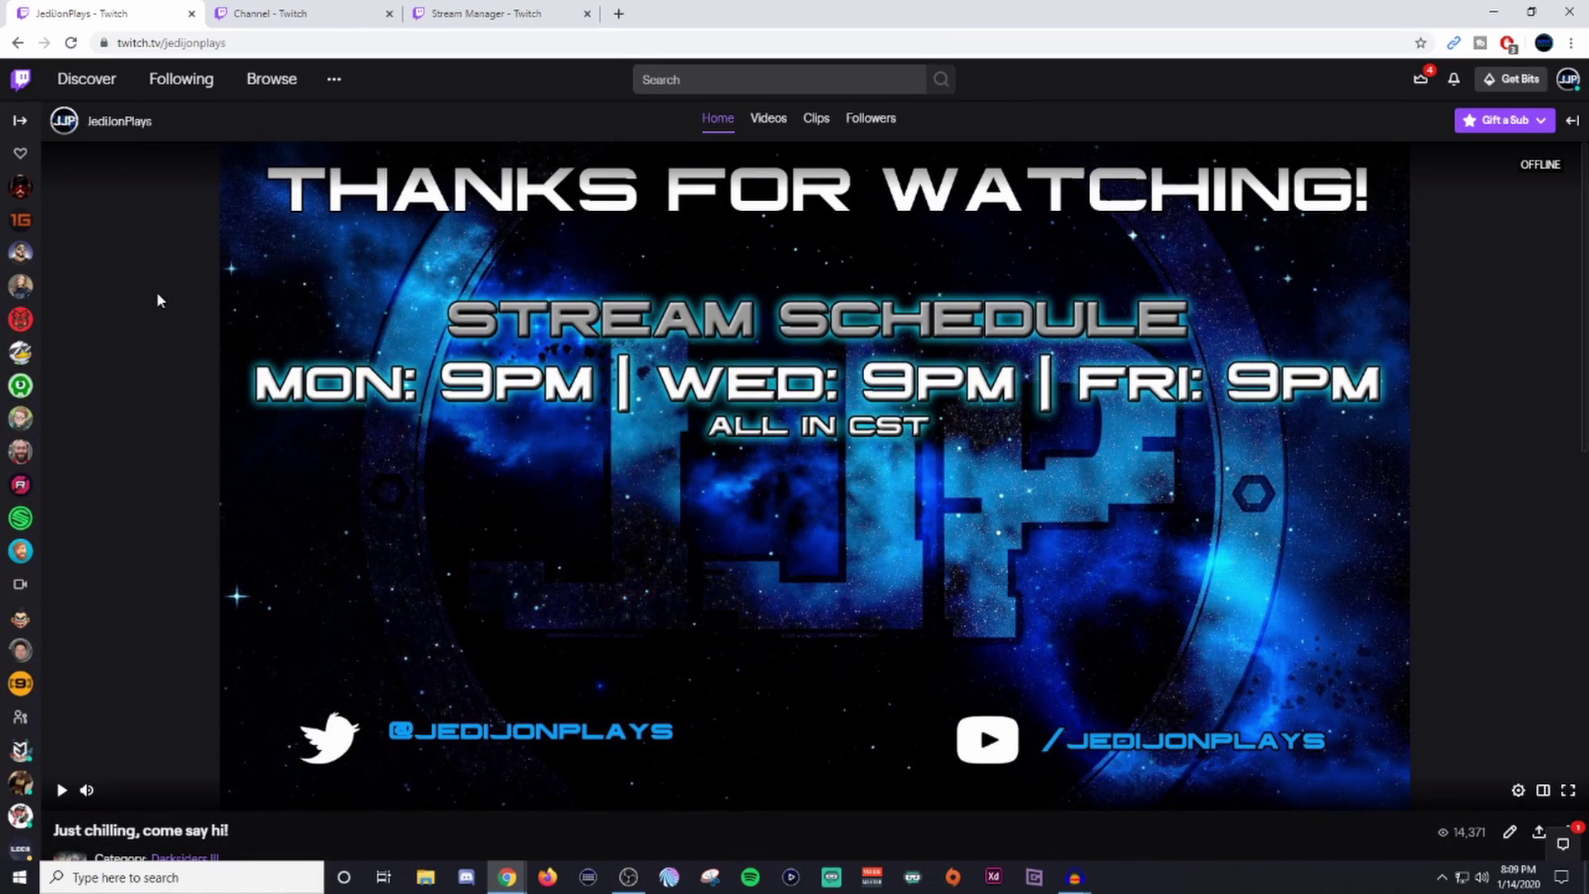